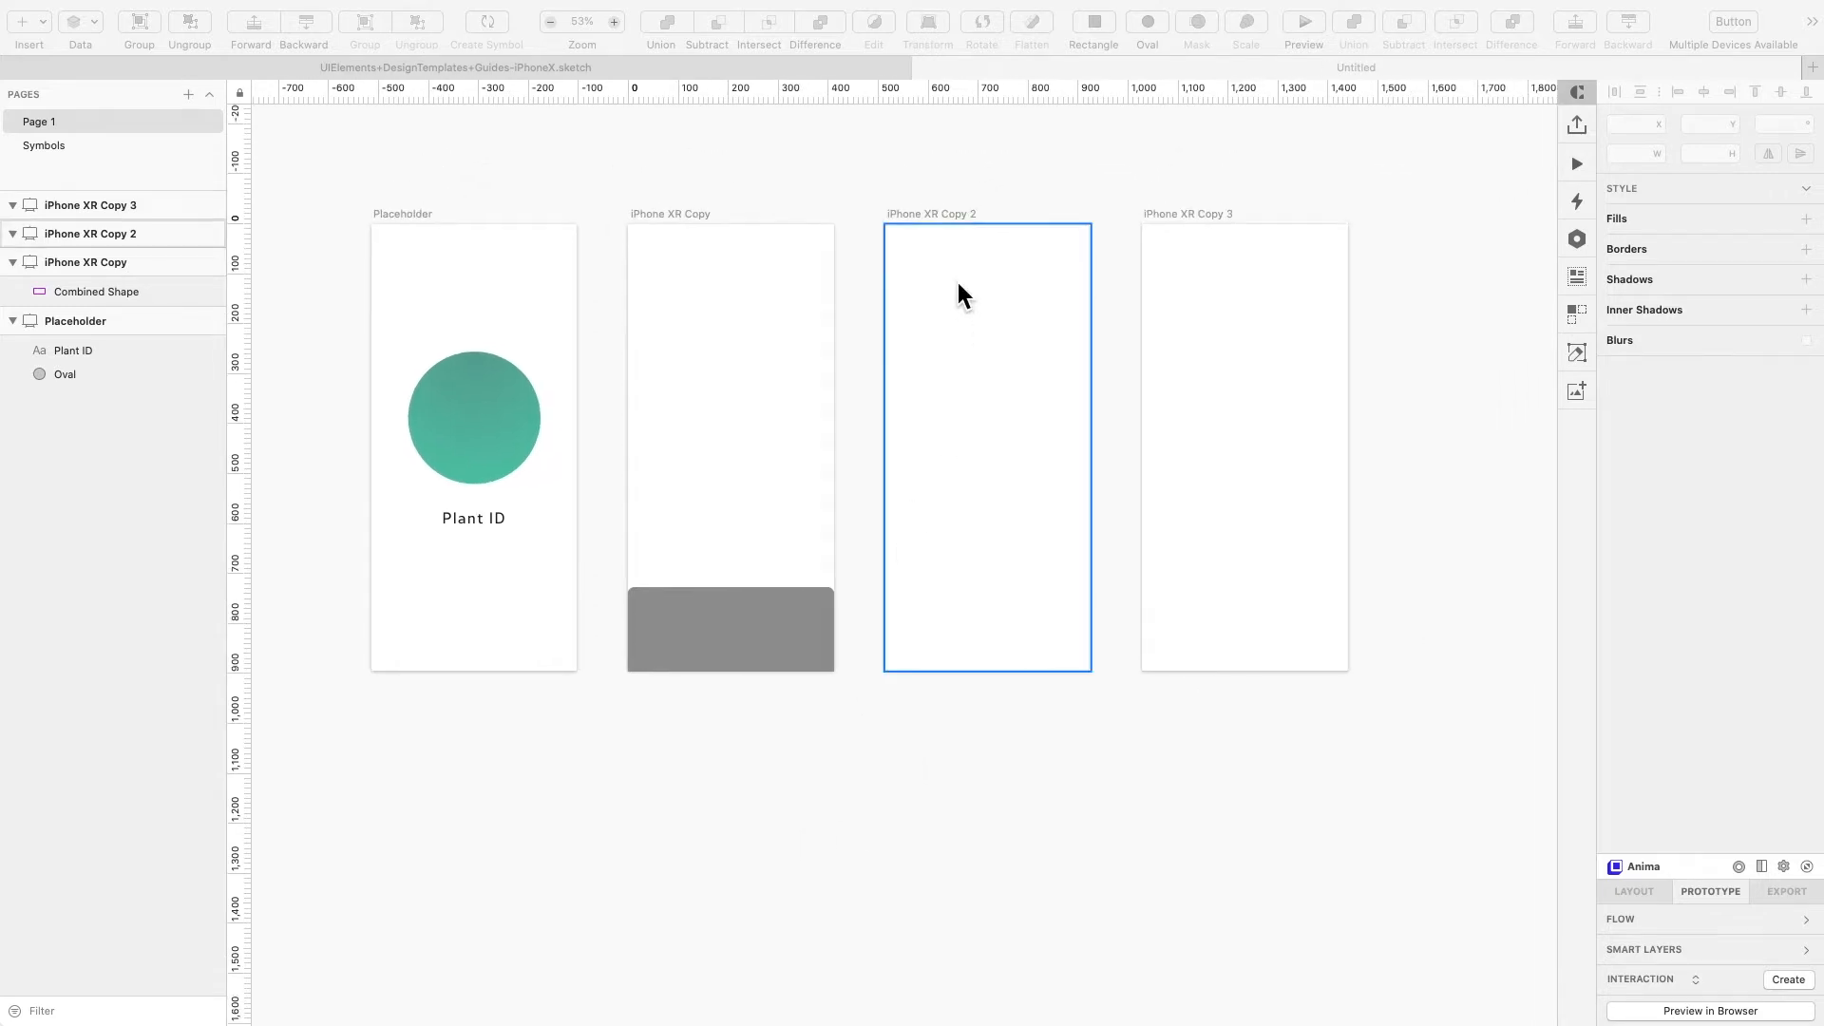
- Insert a plant photo into the third artboard and scale it to fill the screen, about 483 × 725
left_click(933, 217)
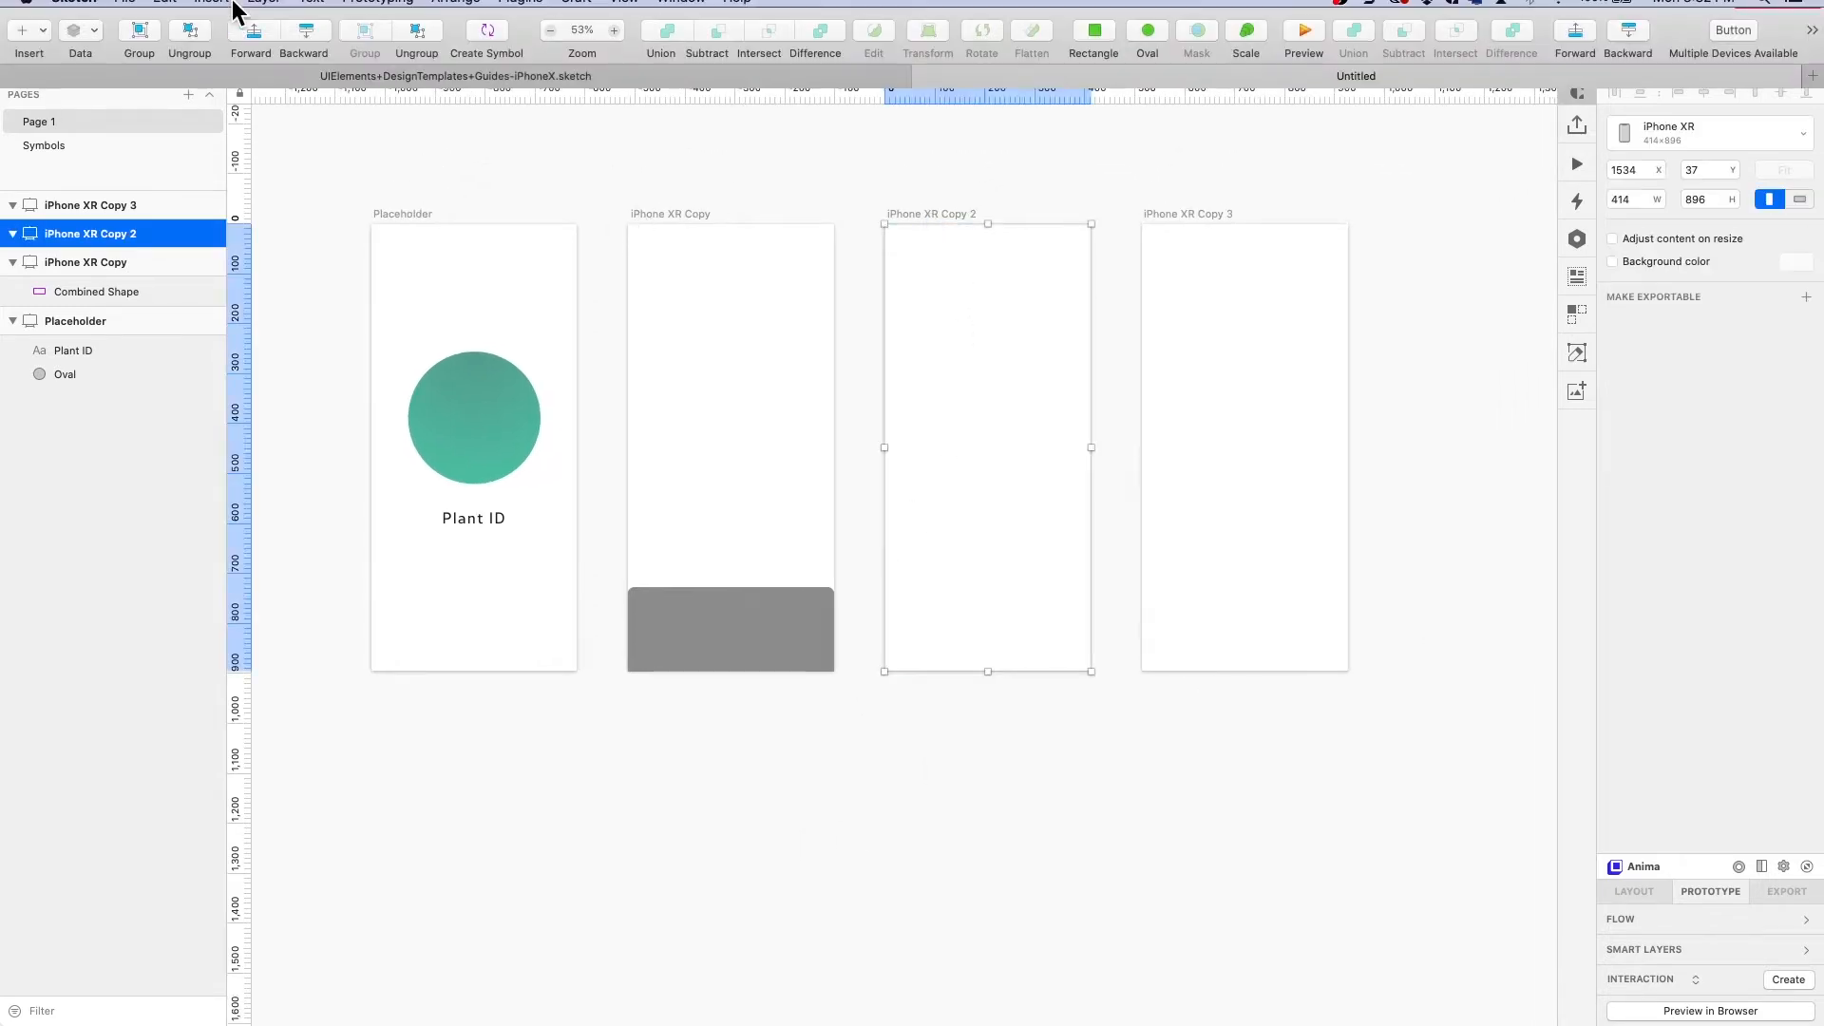
mouse_move(124, 19)
left_click(46, 57)
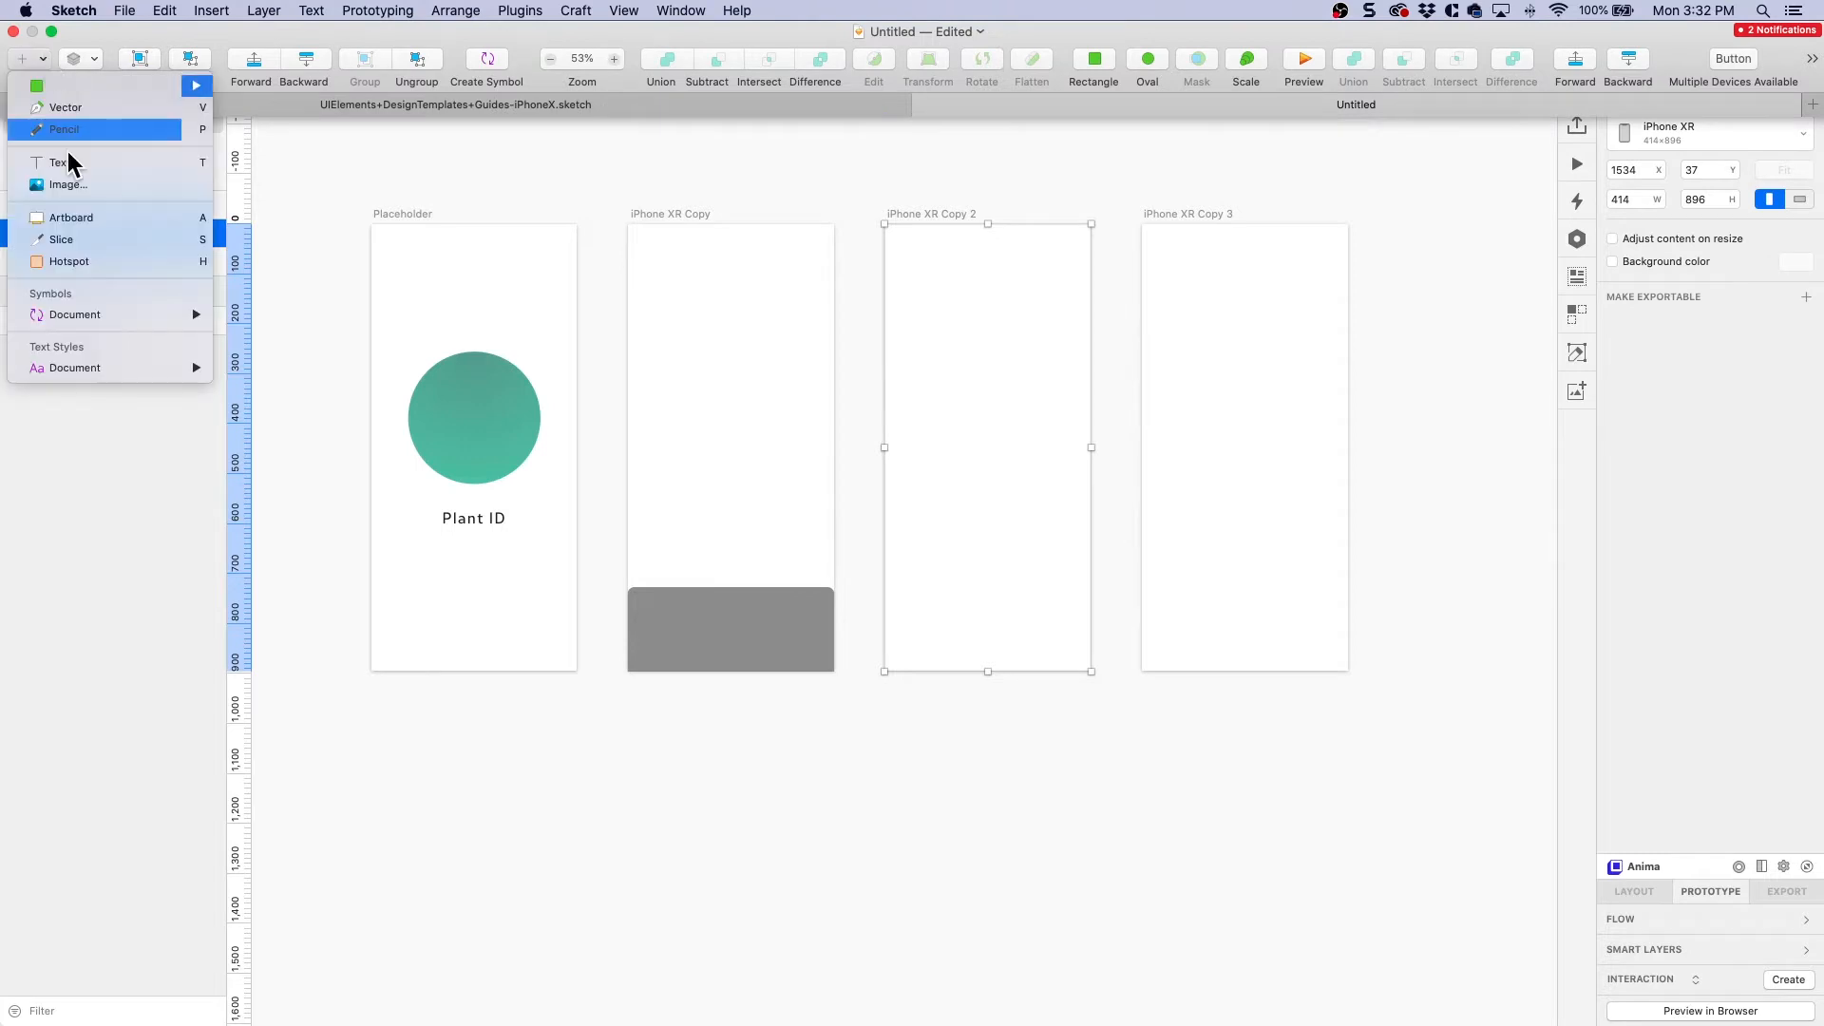
left_click(72, 179)
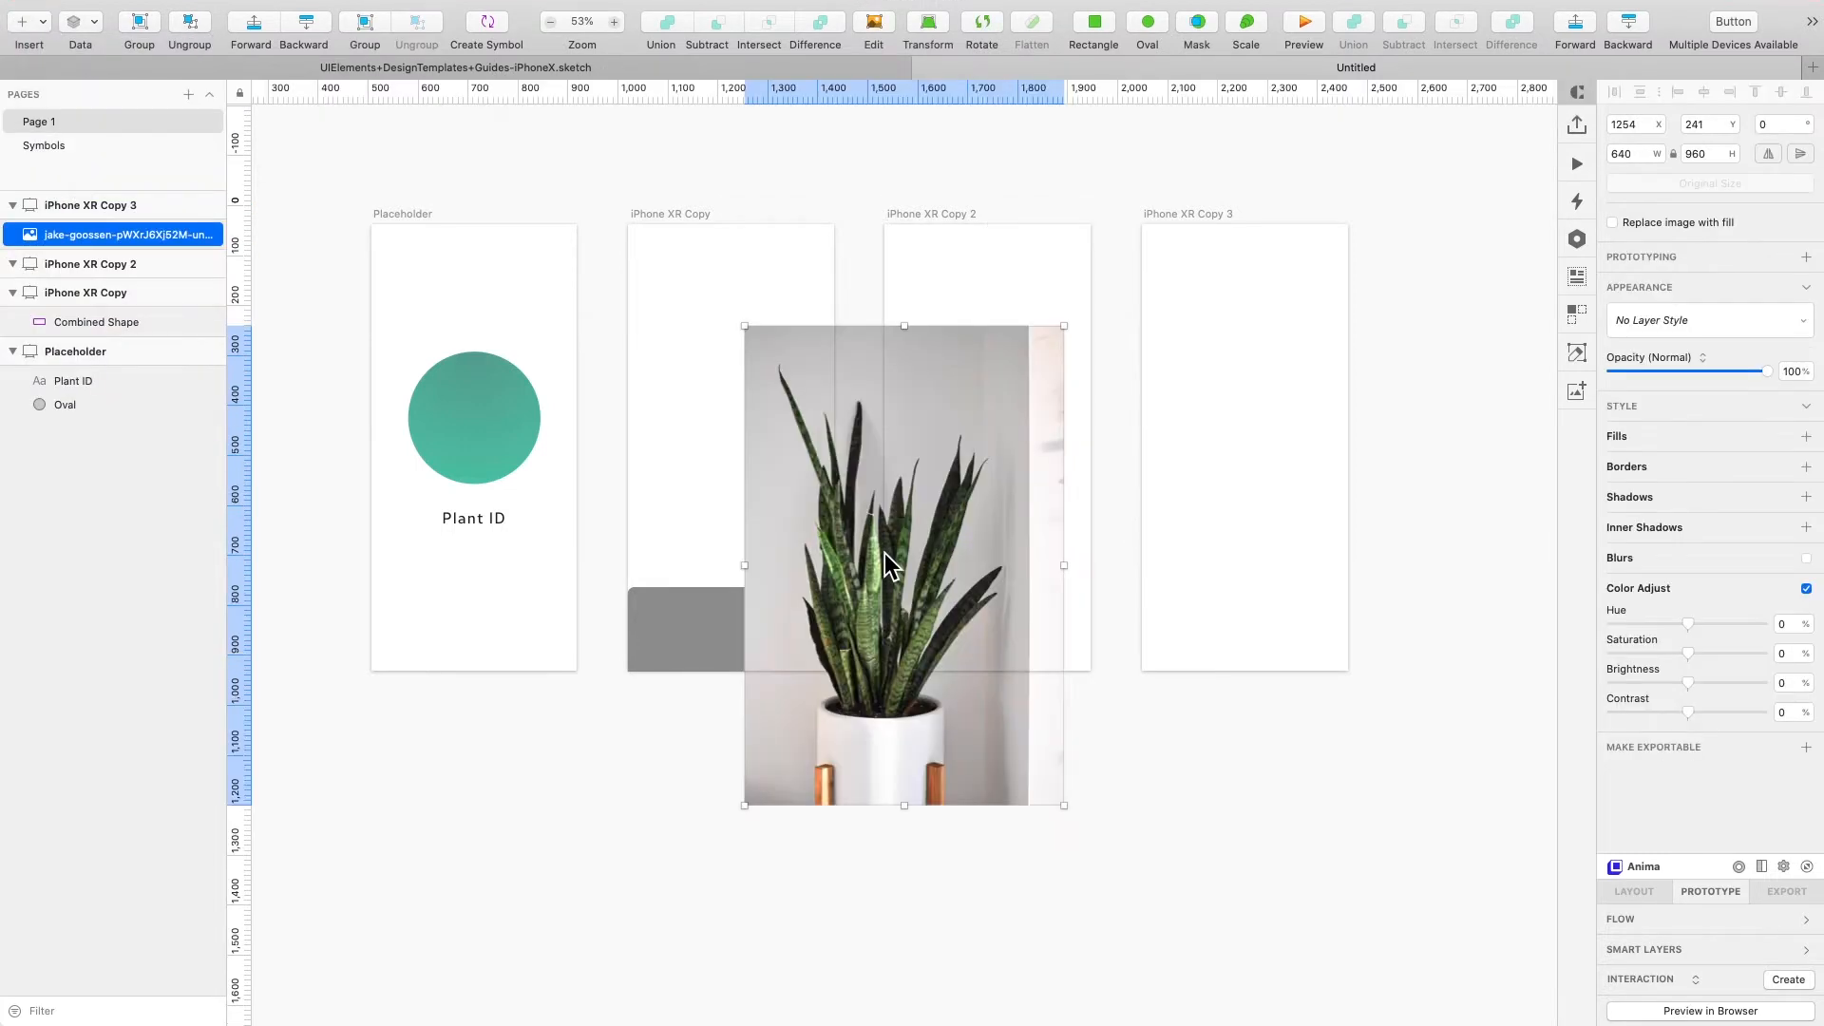
left_click_drag(891, 565, 980, 420)
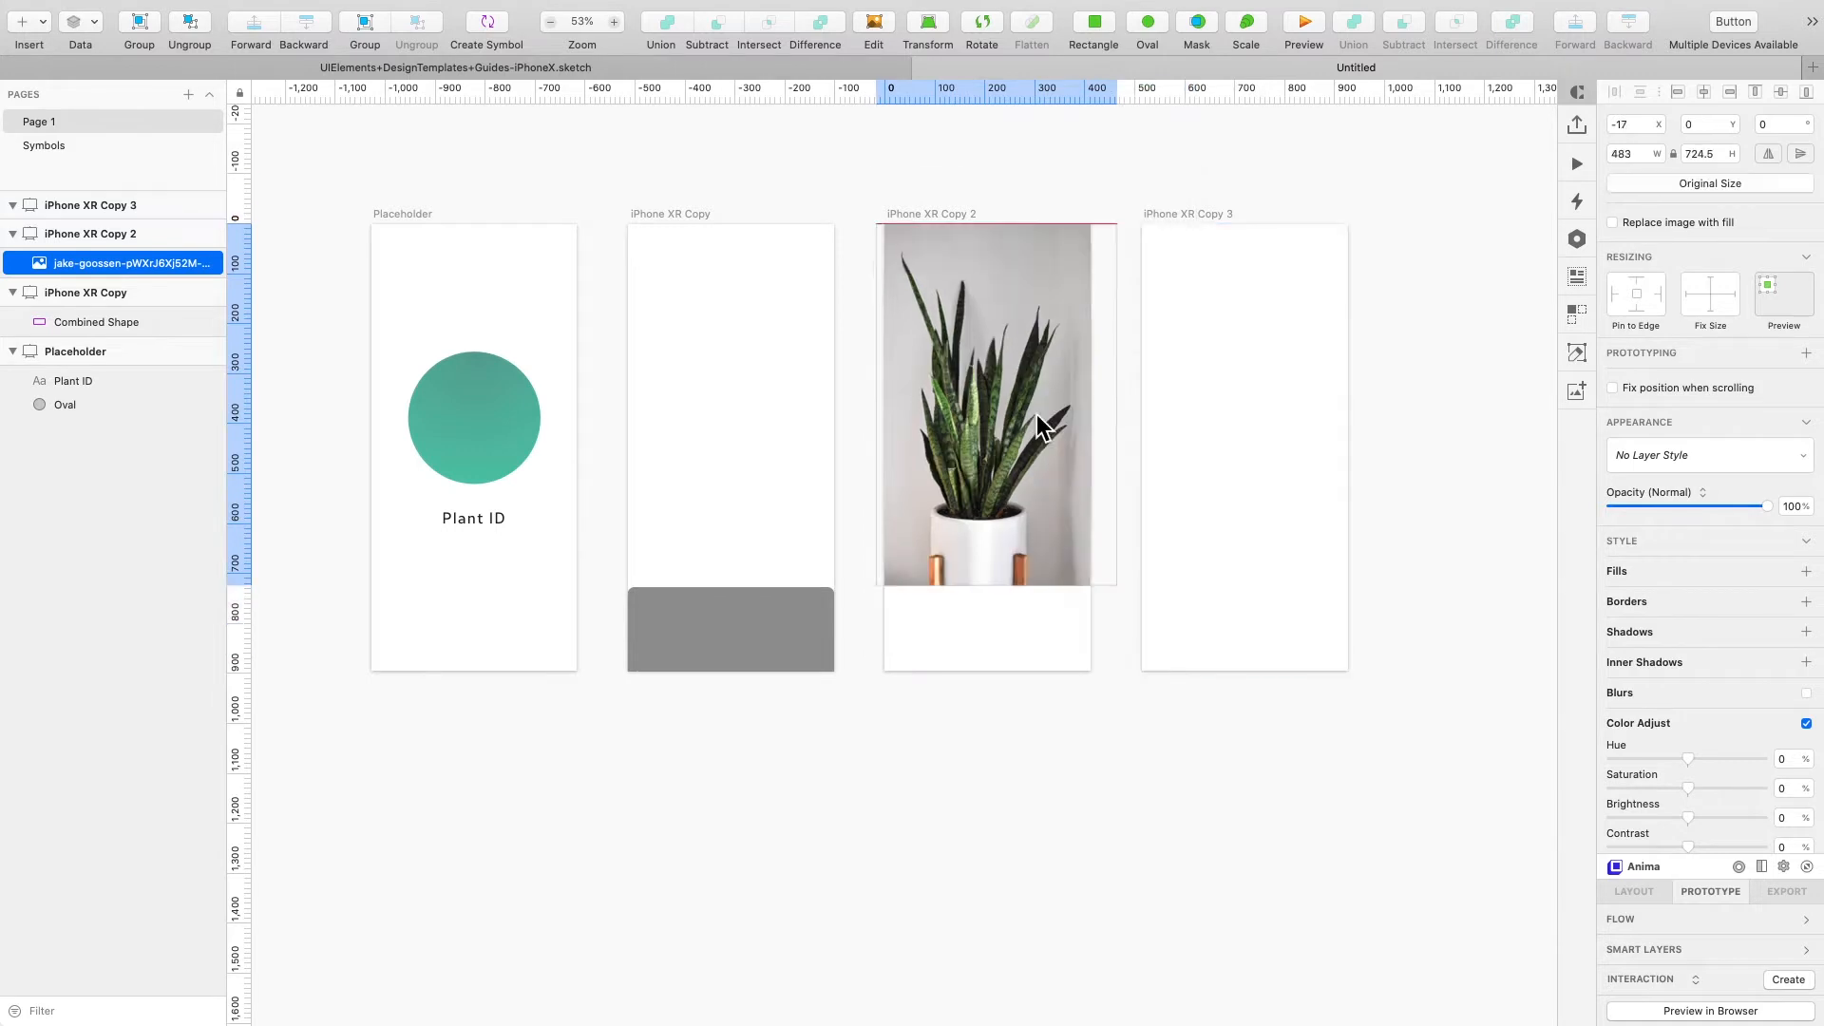
left_click_drag(1035, 414, 1039, 420)
left_click_drag(1041, 499, 1024, 492)
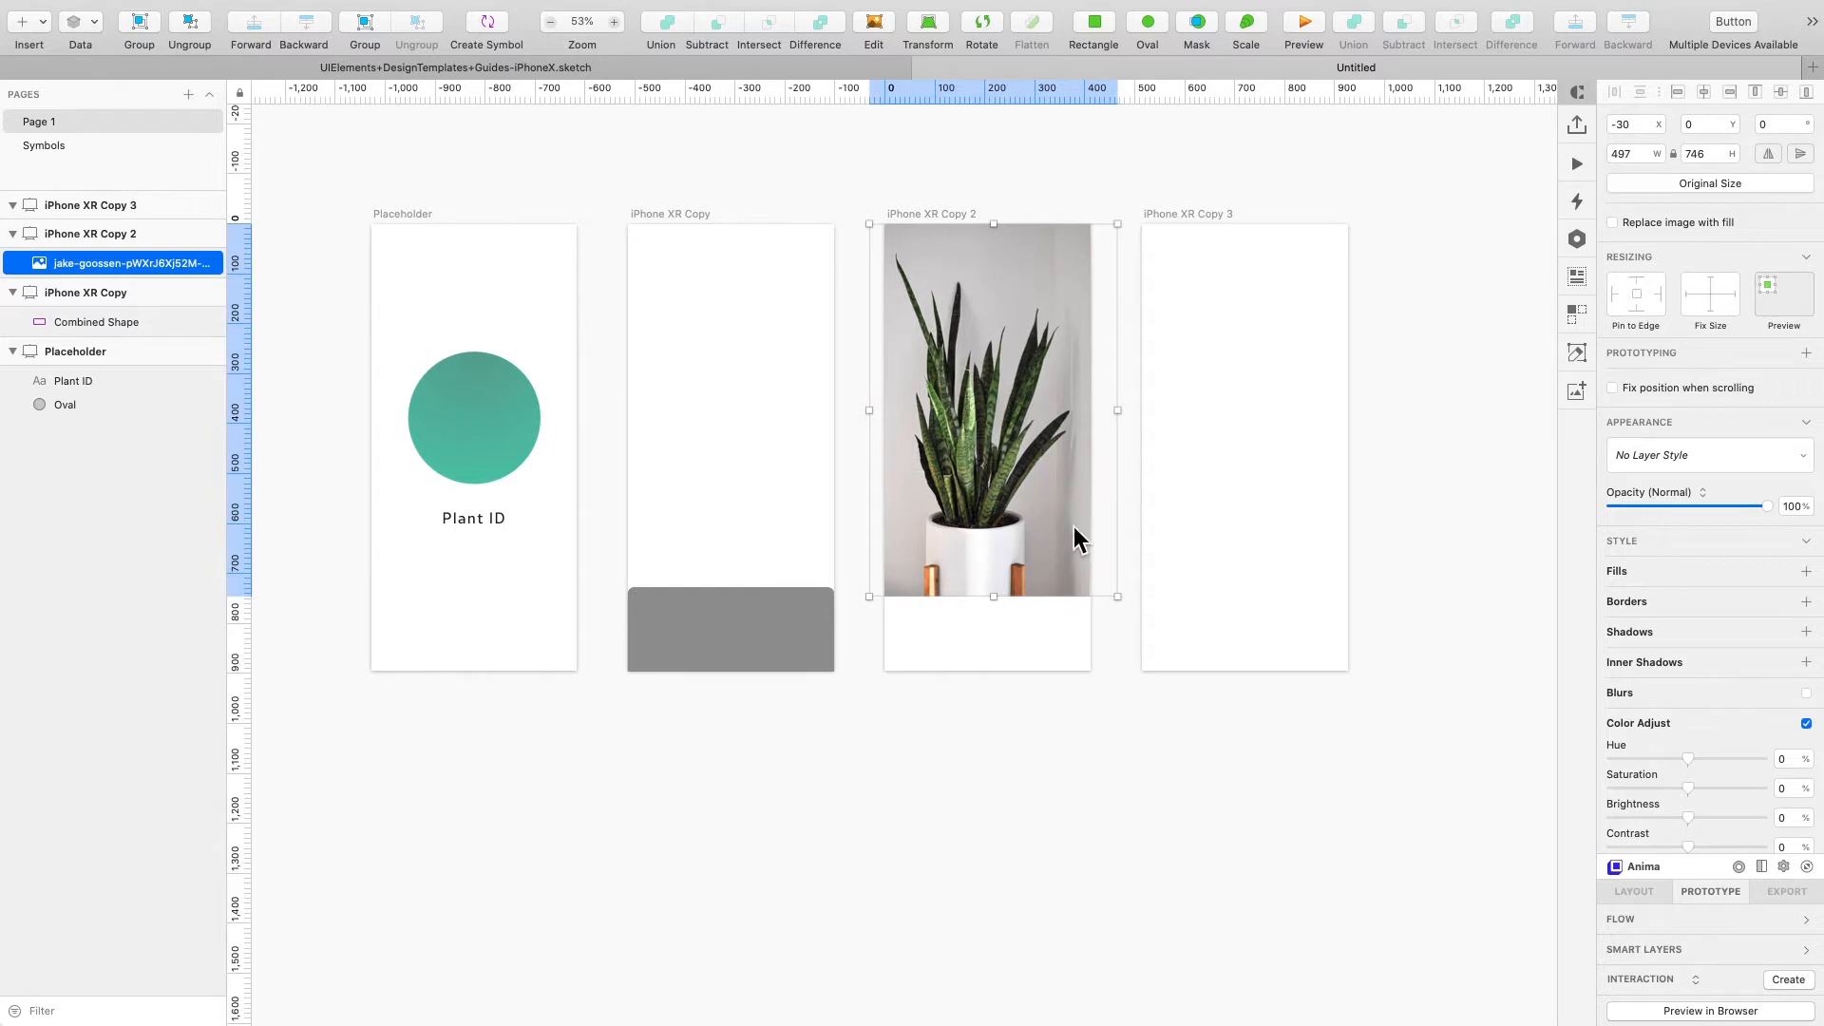
key("Escape")
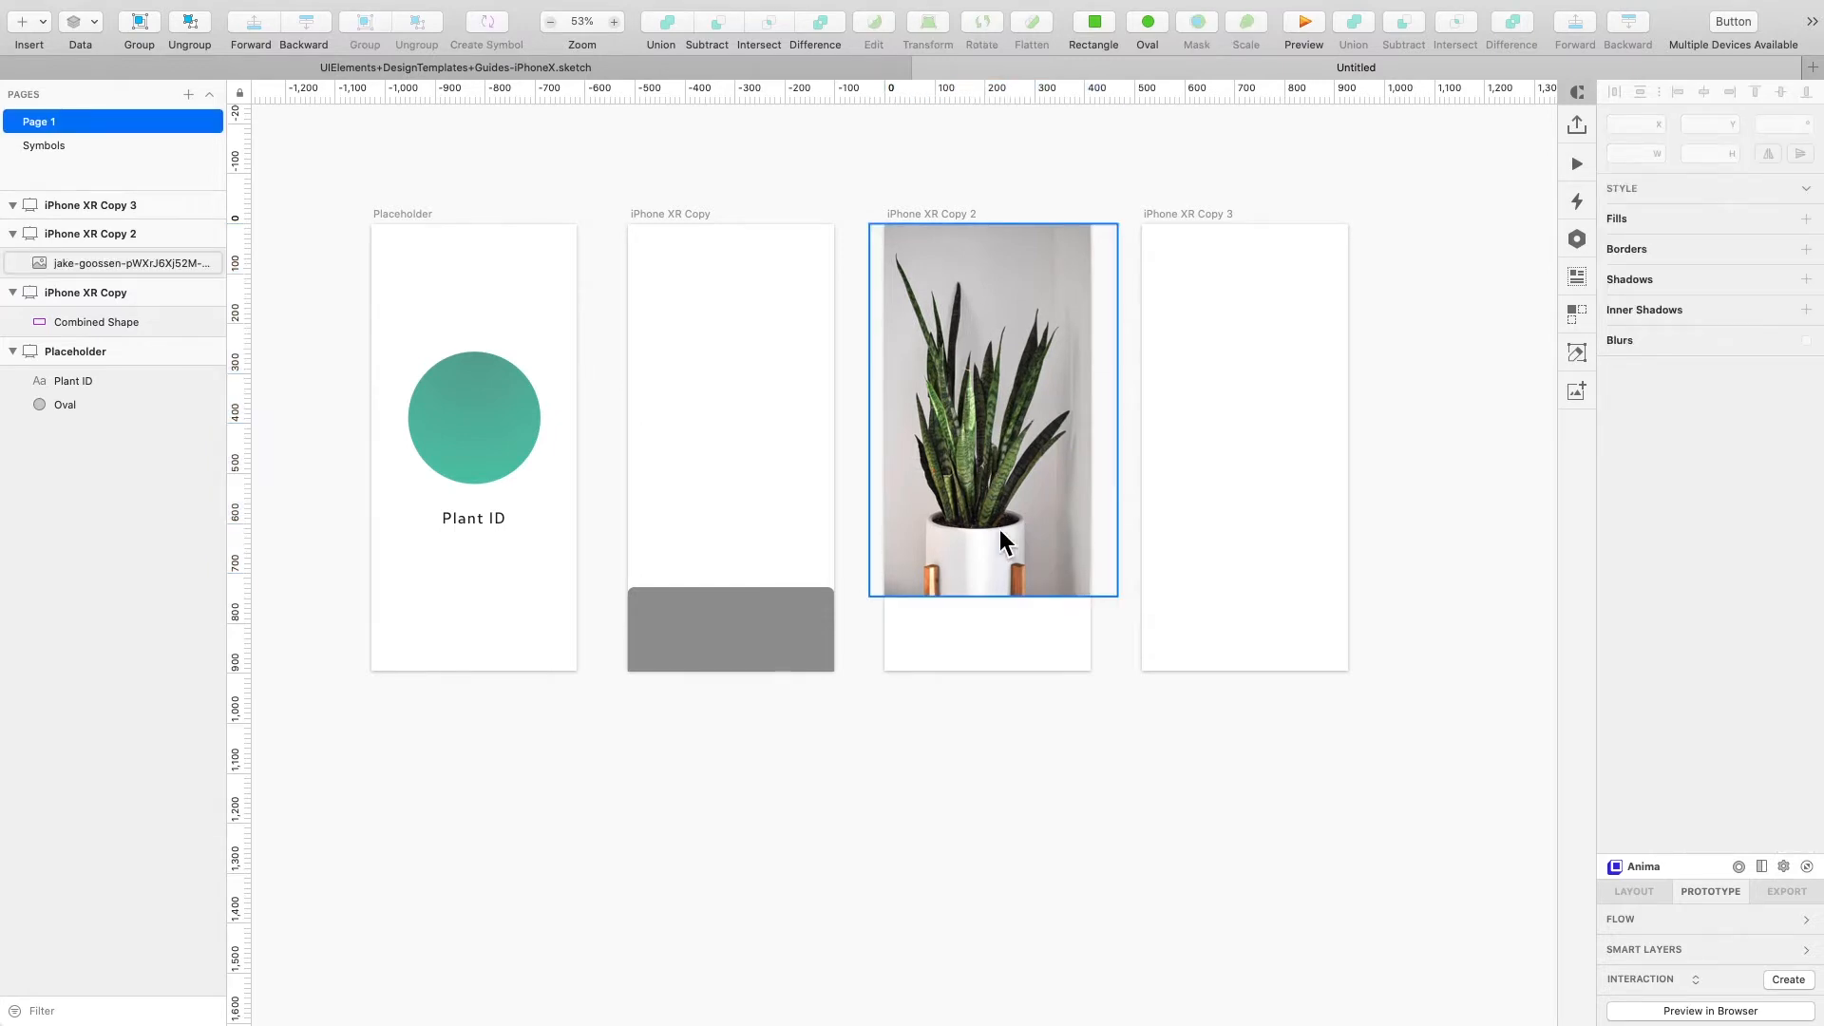
- Draw a gray rectangle covering the whole third artboard and adjust its fill colour
left_click(1000, 529)
key("r")
left_click_drag(873, 203, 1105, 687)
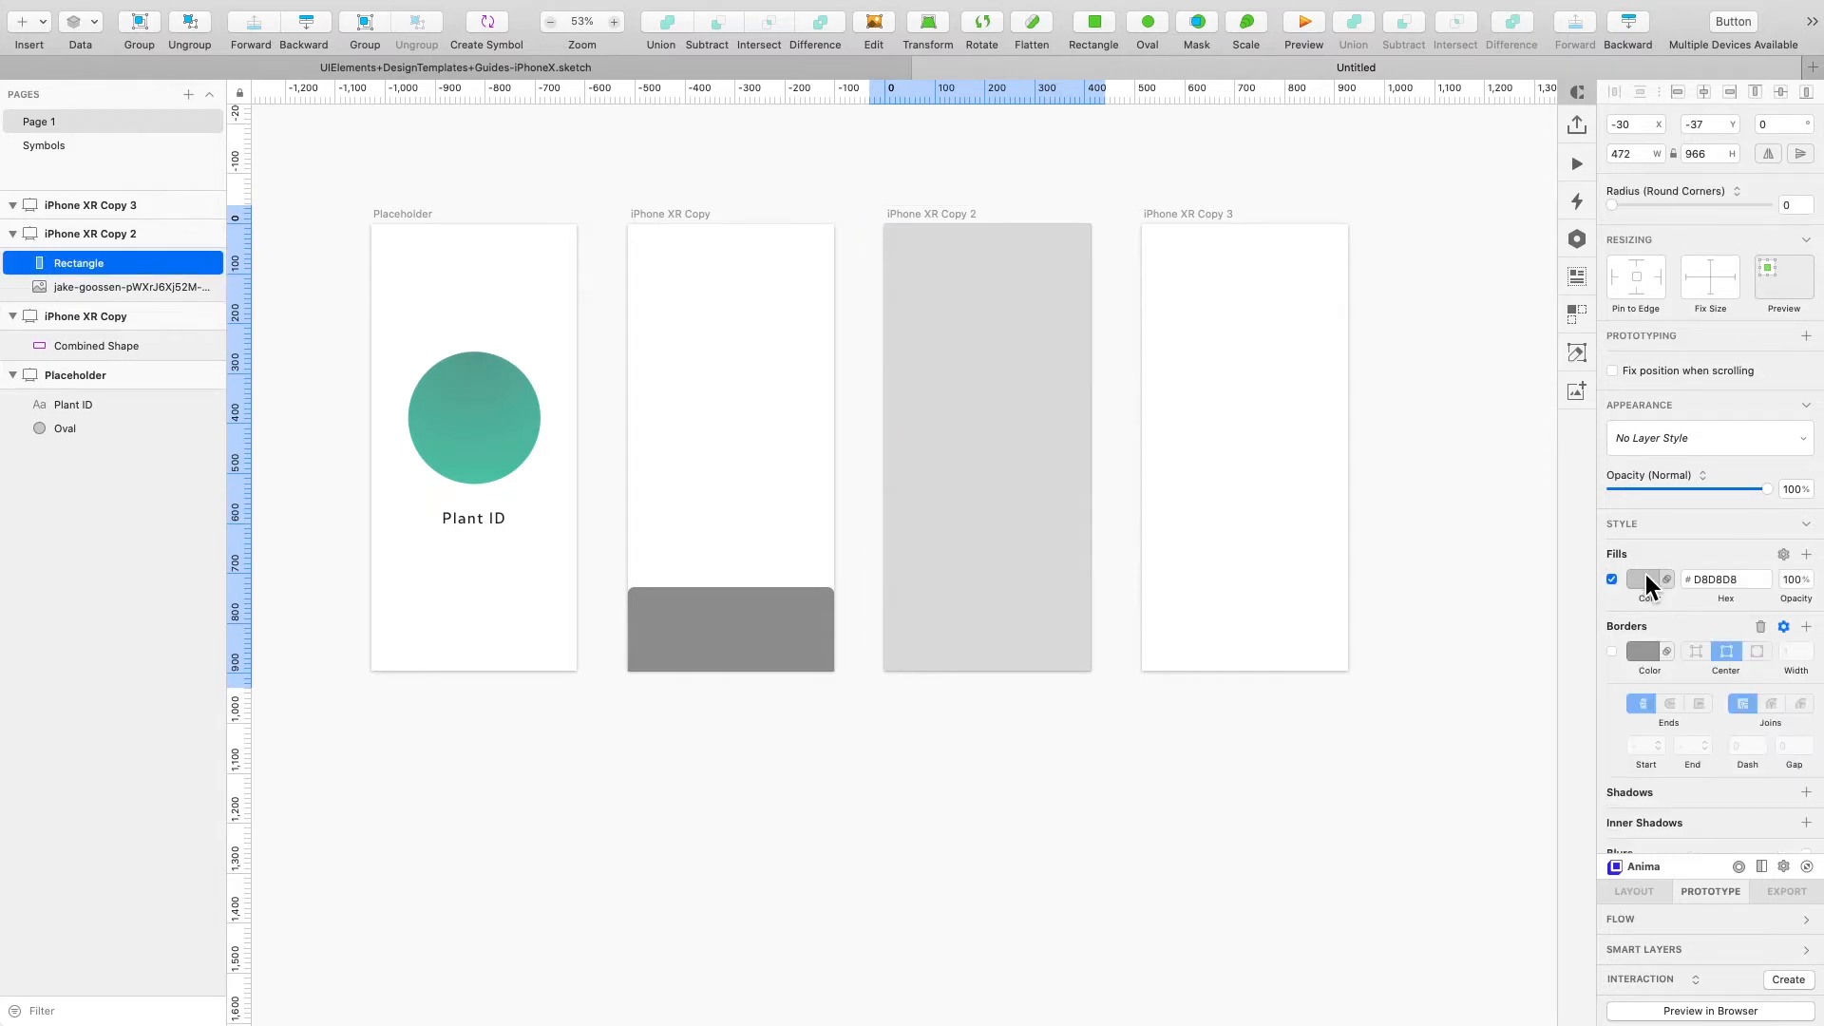
left_click(1645, 574)
left_click_drag(1624, 704, 1616, 759)
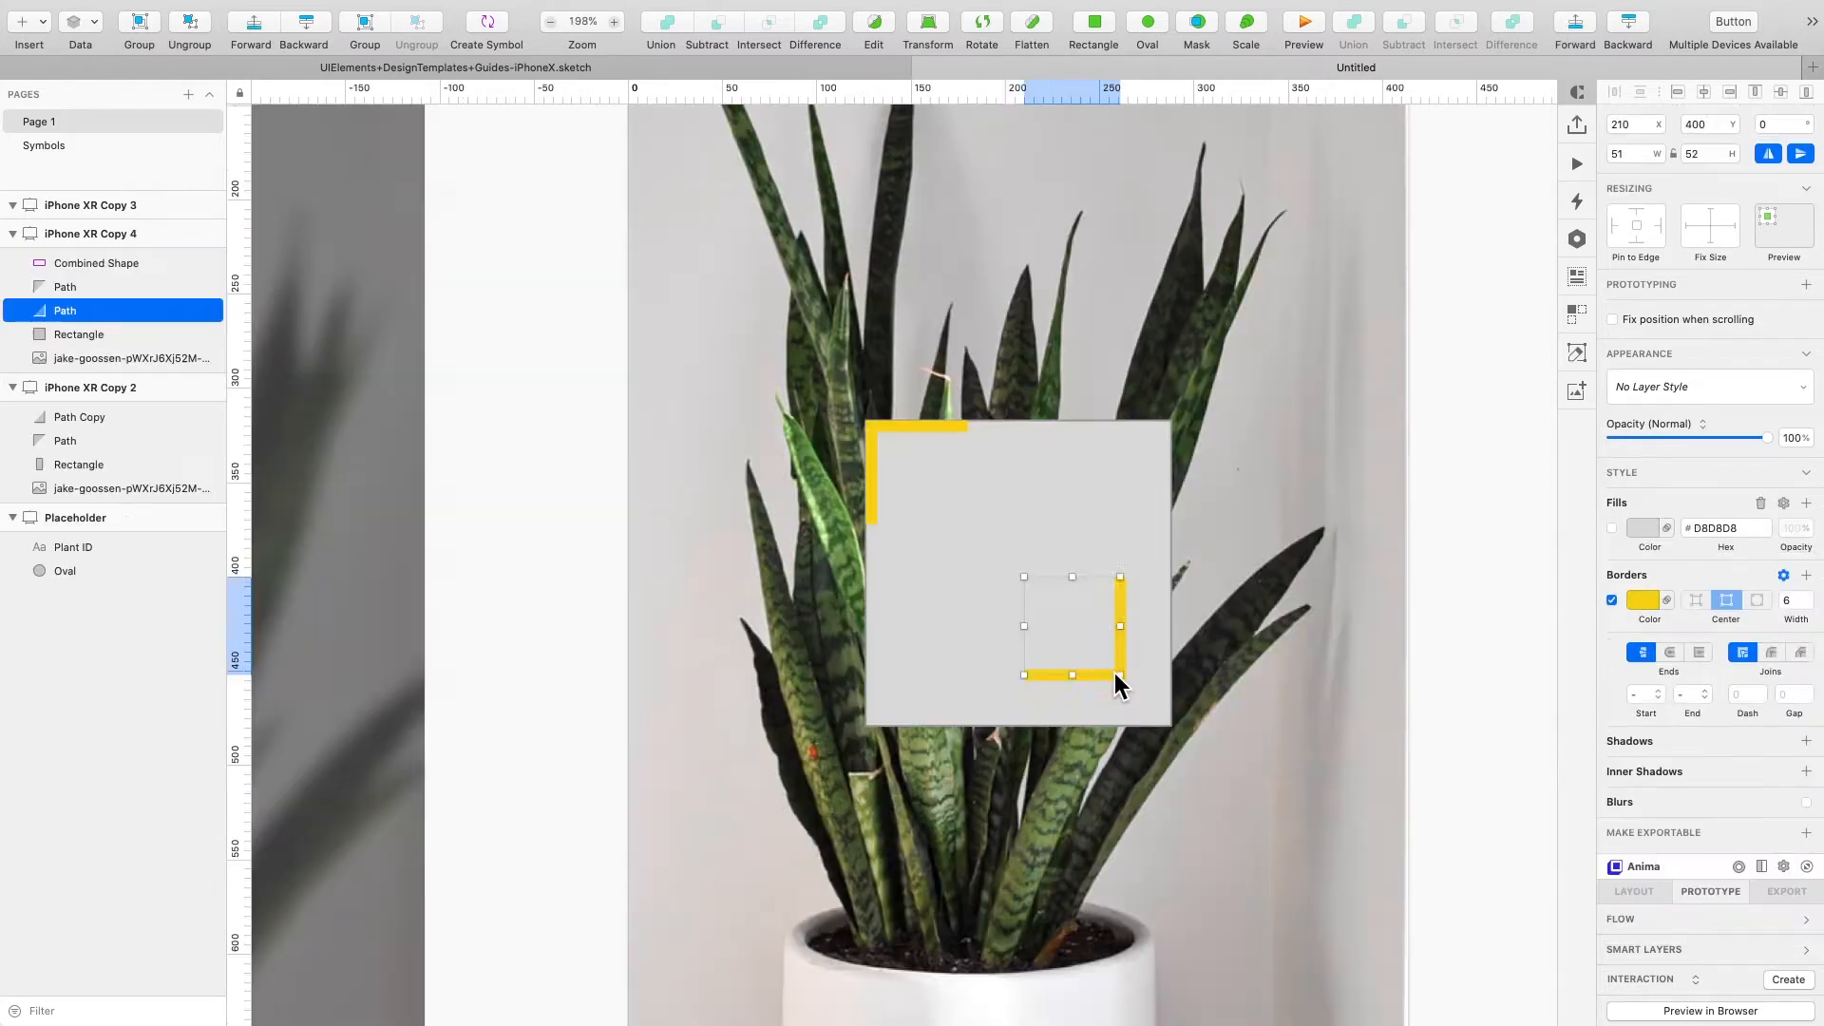
- Nudge the lower-right yellow corner bracket onto the gray square's bottom-right corner
key("shift+Down")
key("shift+Down")
key("shift+Right")
key("shift+Right")
key("shift+Right")
key("Left")
key("Left")
key("Left")
key("Left")
key("Up")
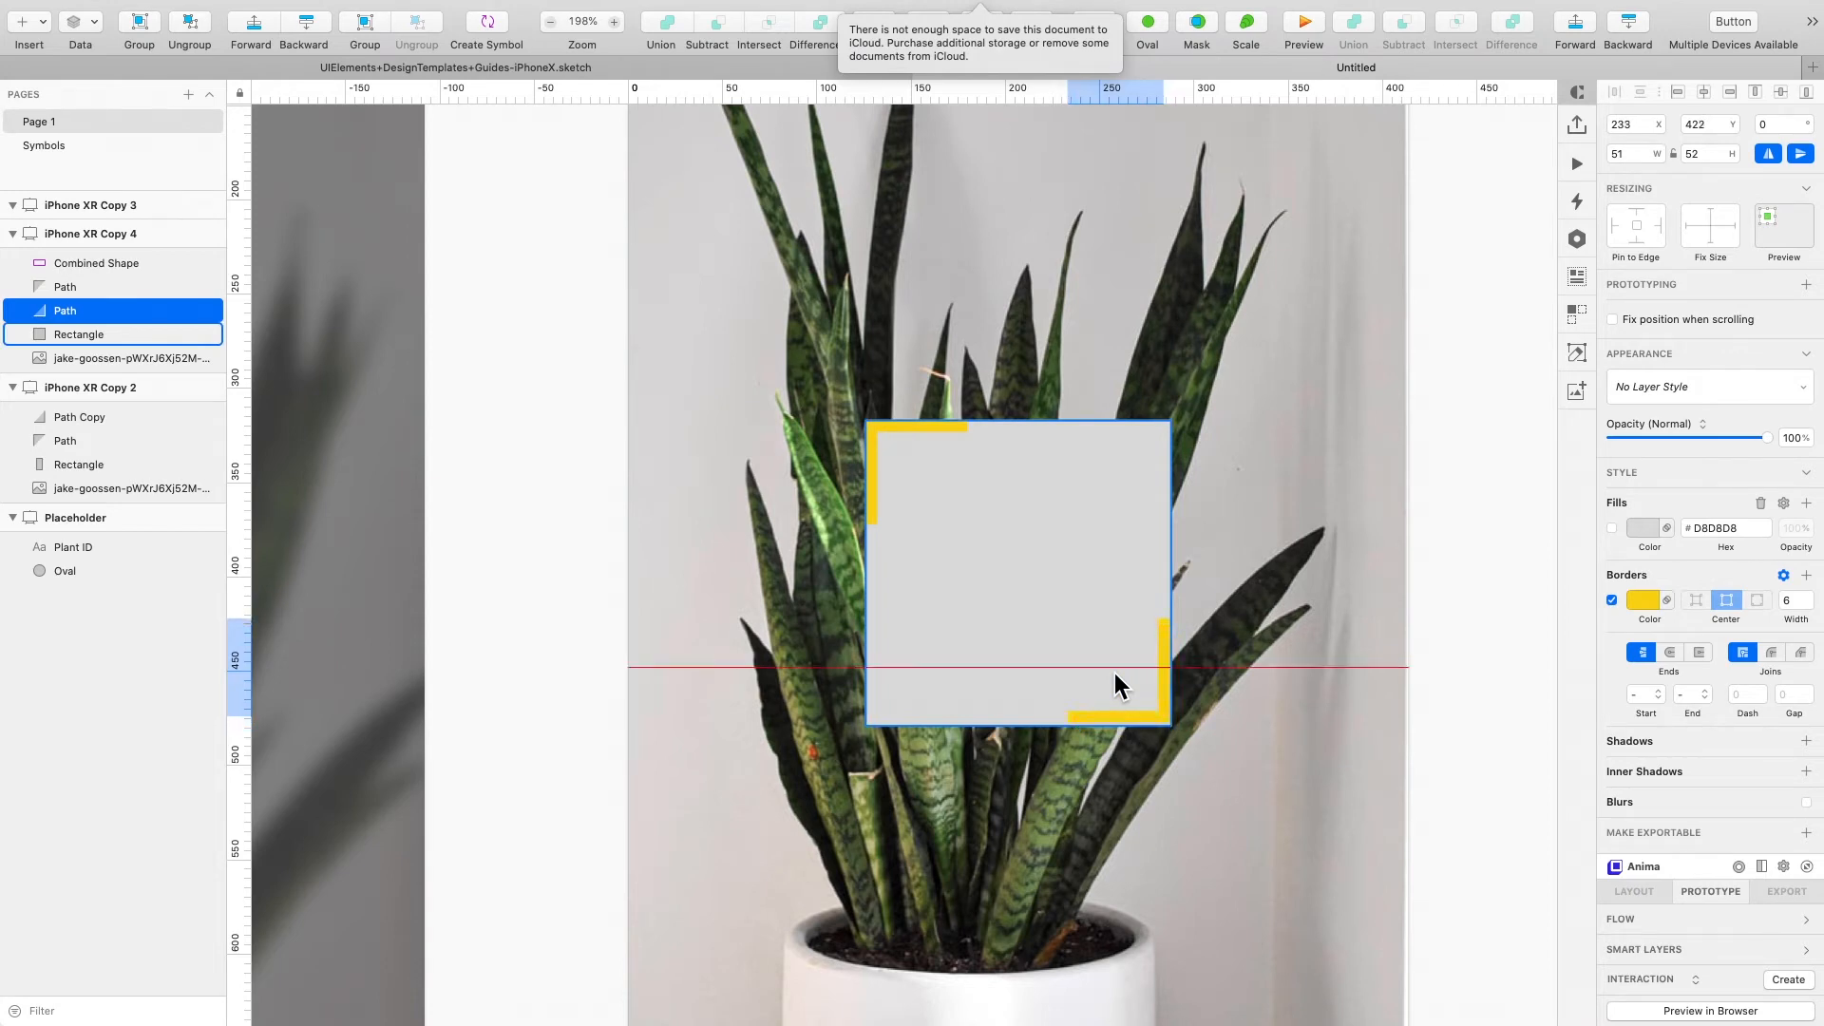
left_click(1114, 673)
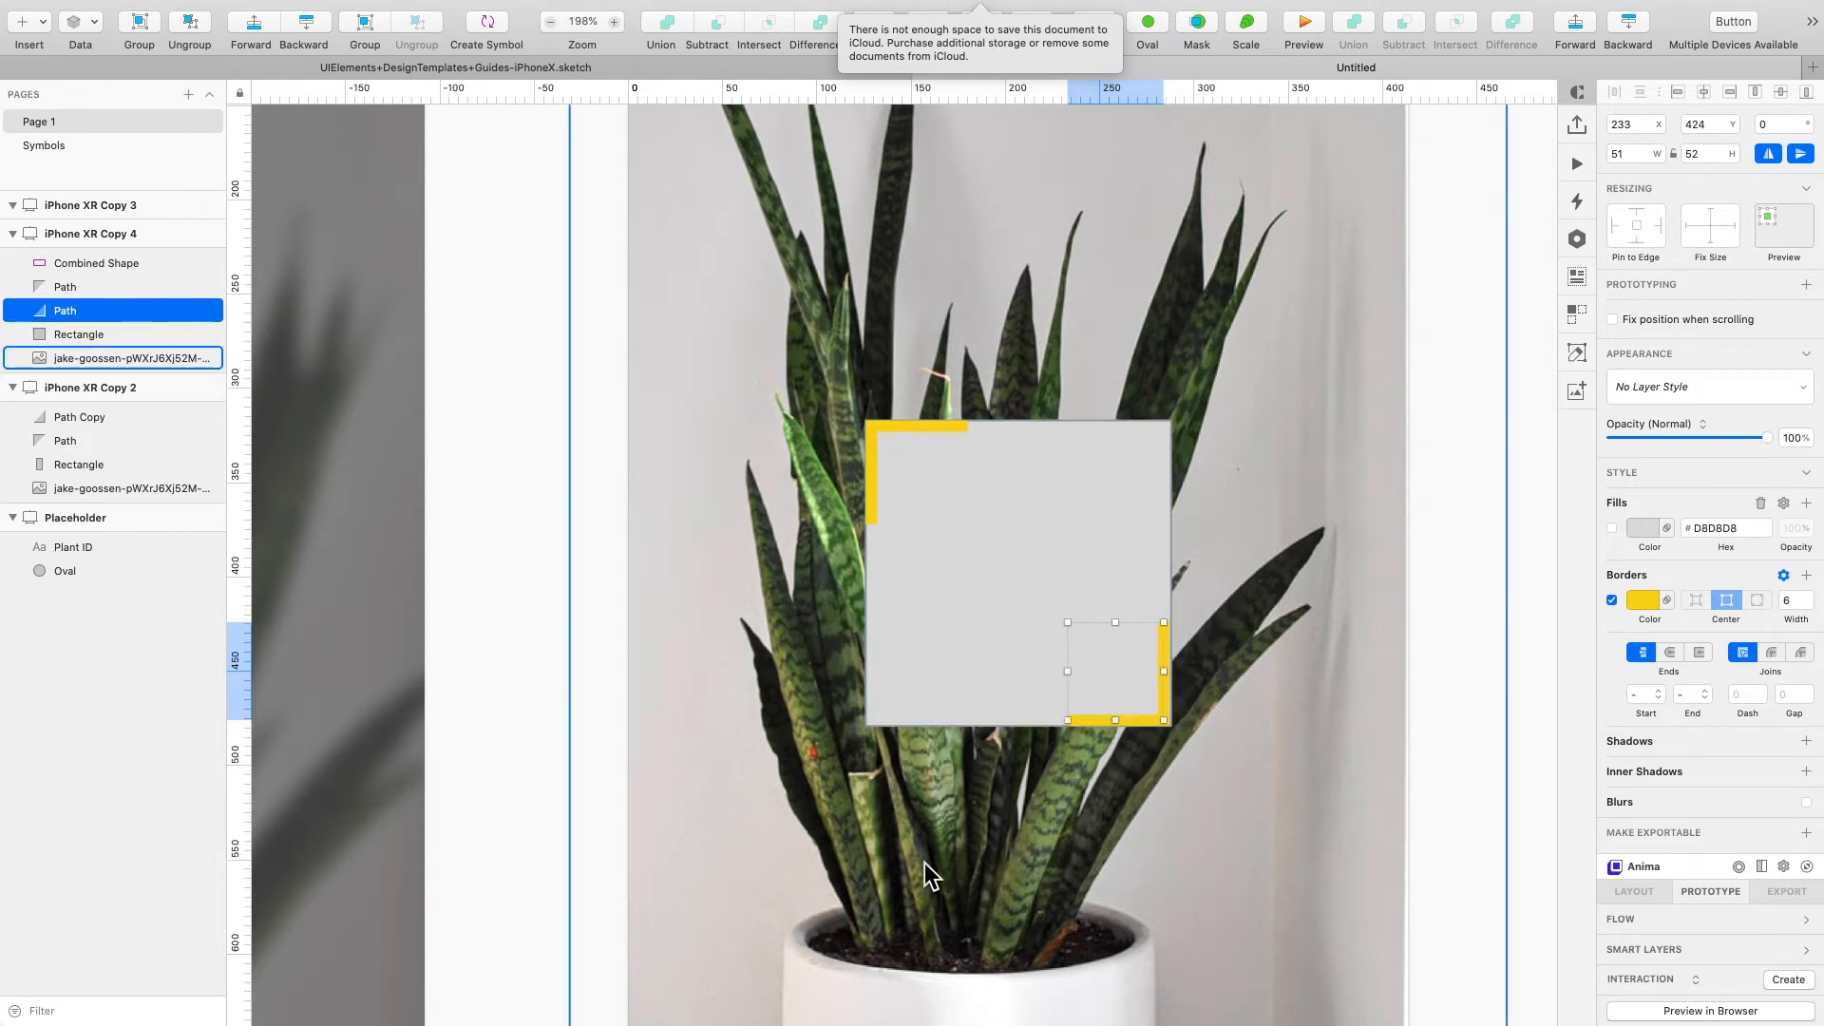
- Move the gray square into the blurred second artboard's bracket frame and align it
scroll(950, 860, "down", 10)
scroll(886, 868, "up", 5)
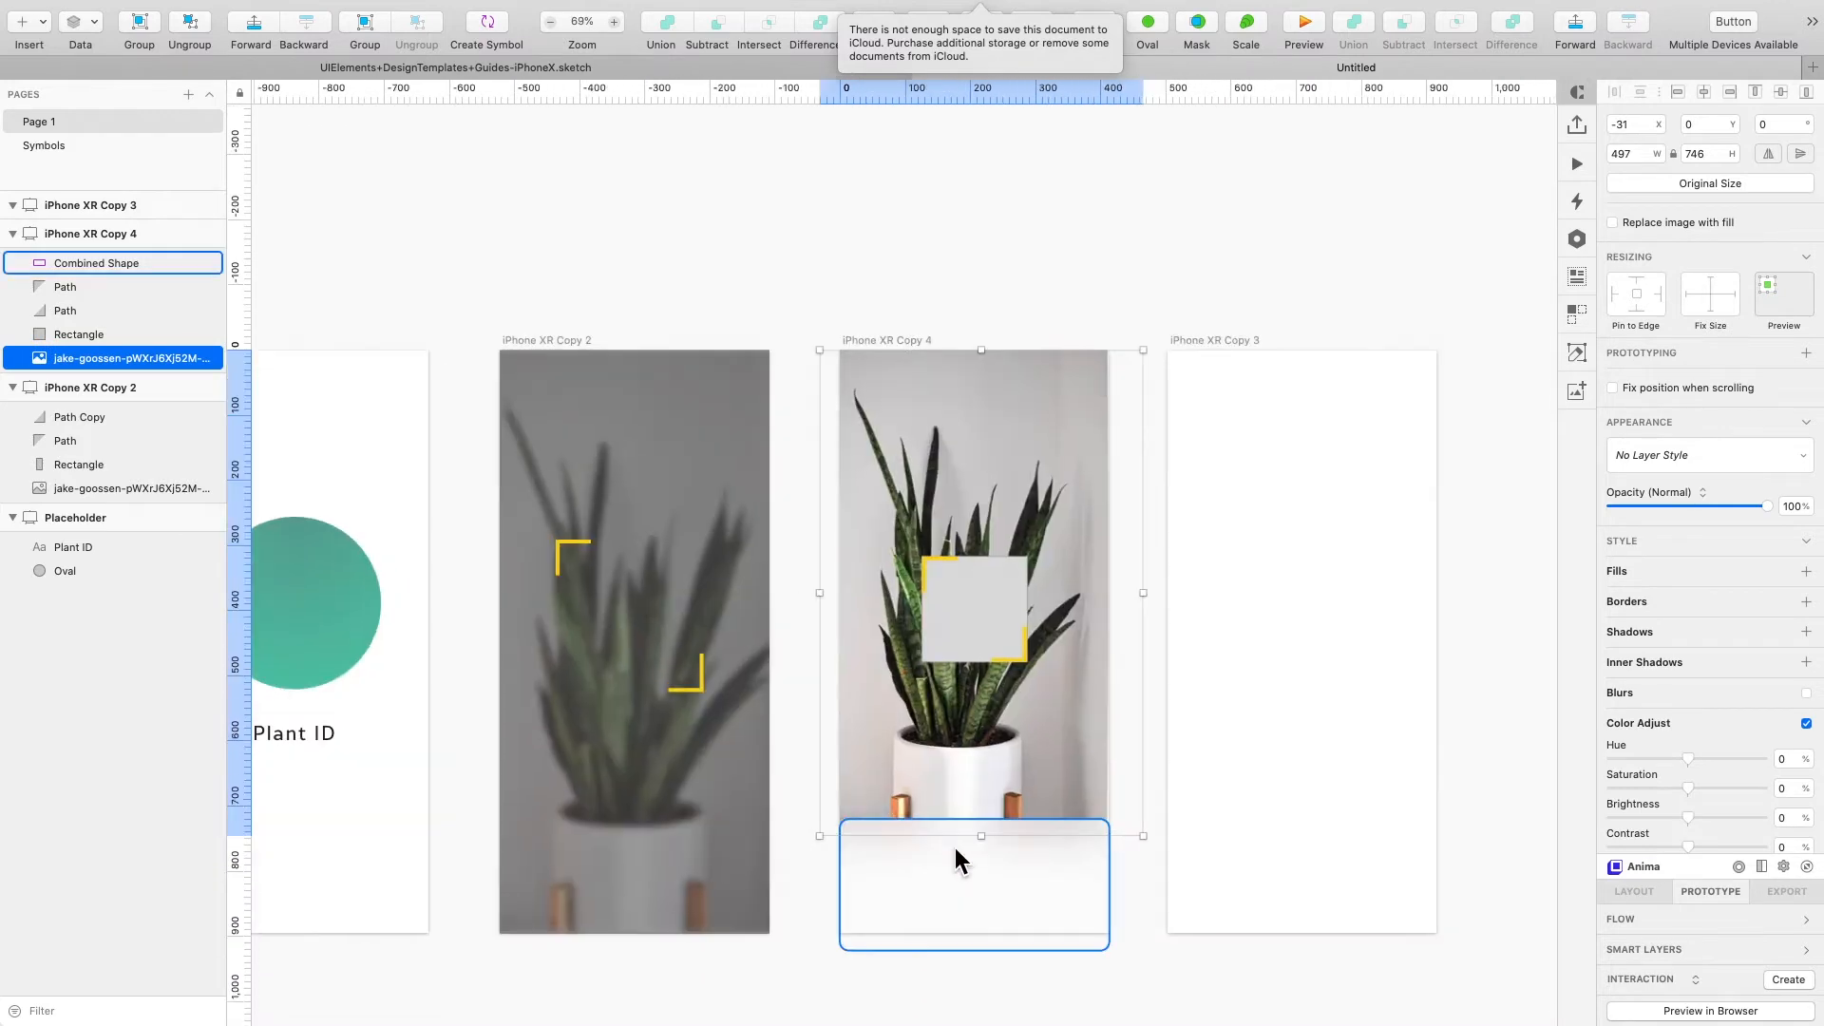
left_click(998, 623, "shift")
left_click(994, 606)
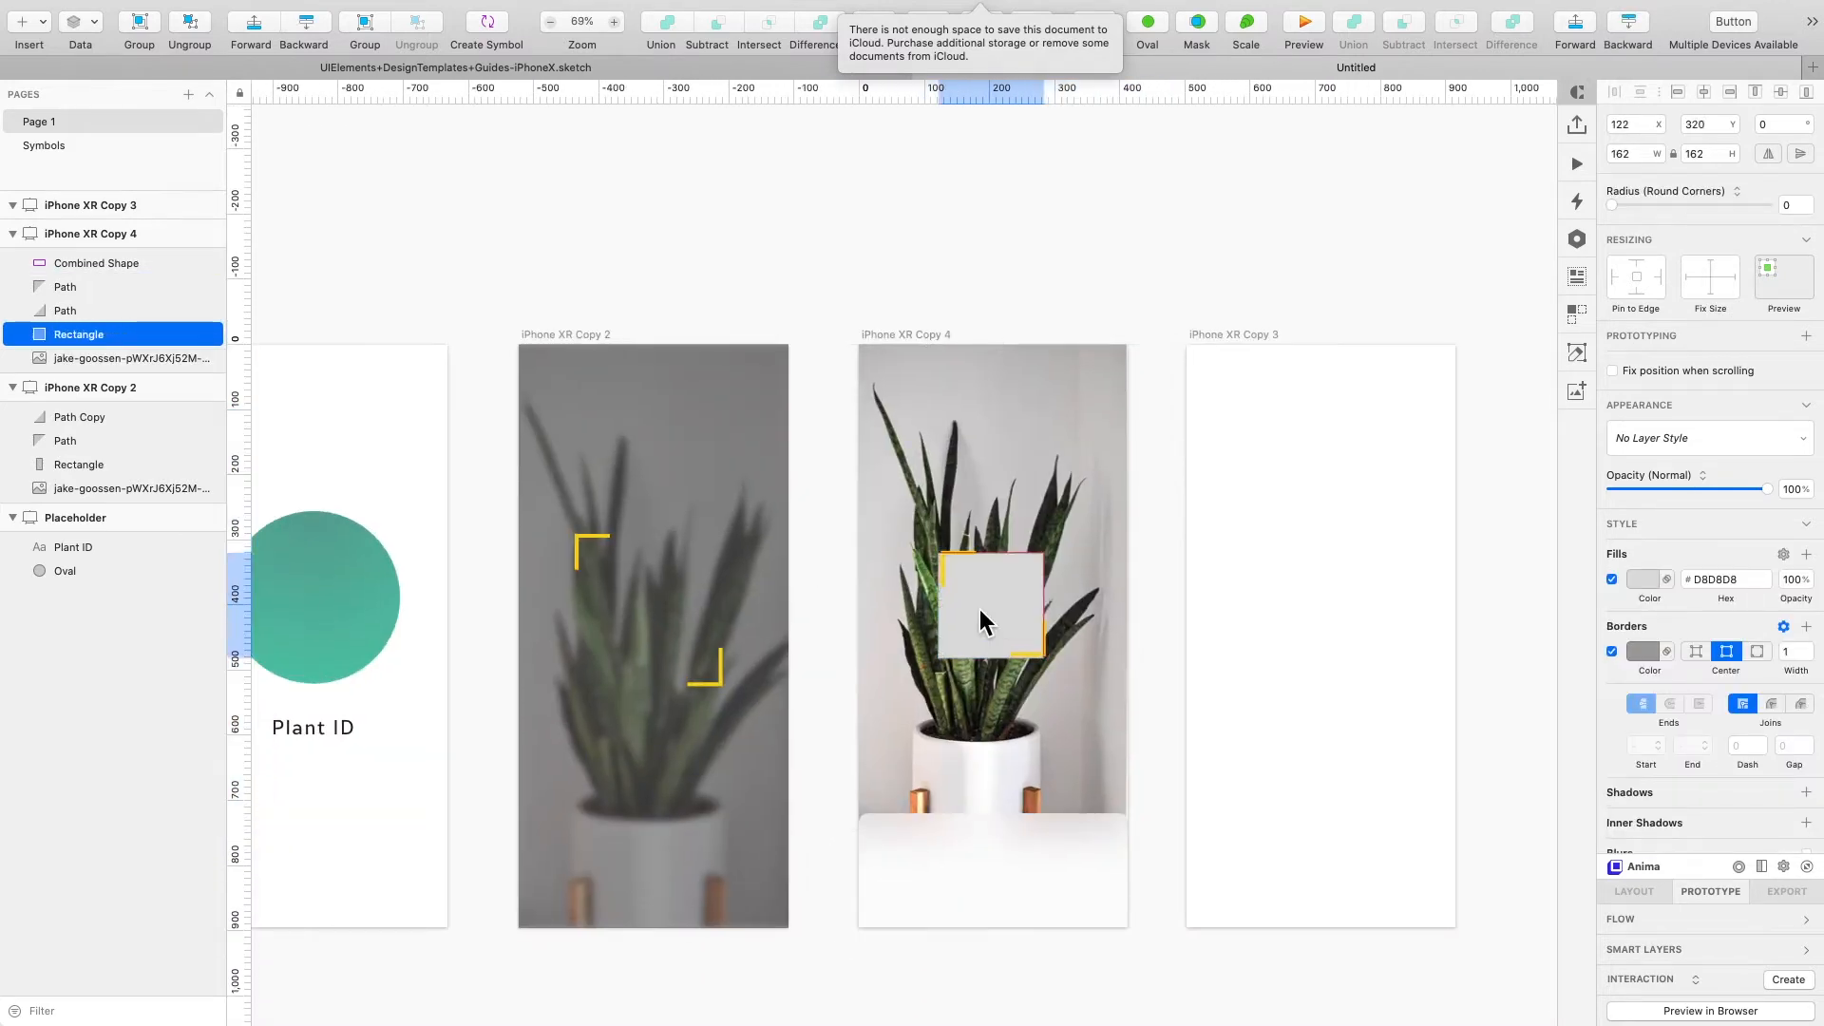
left_click_drag(979, 608, 658, 613)
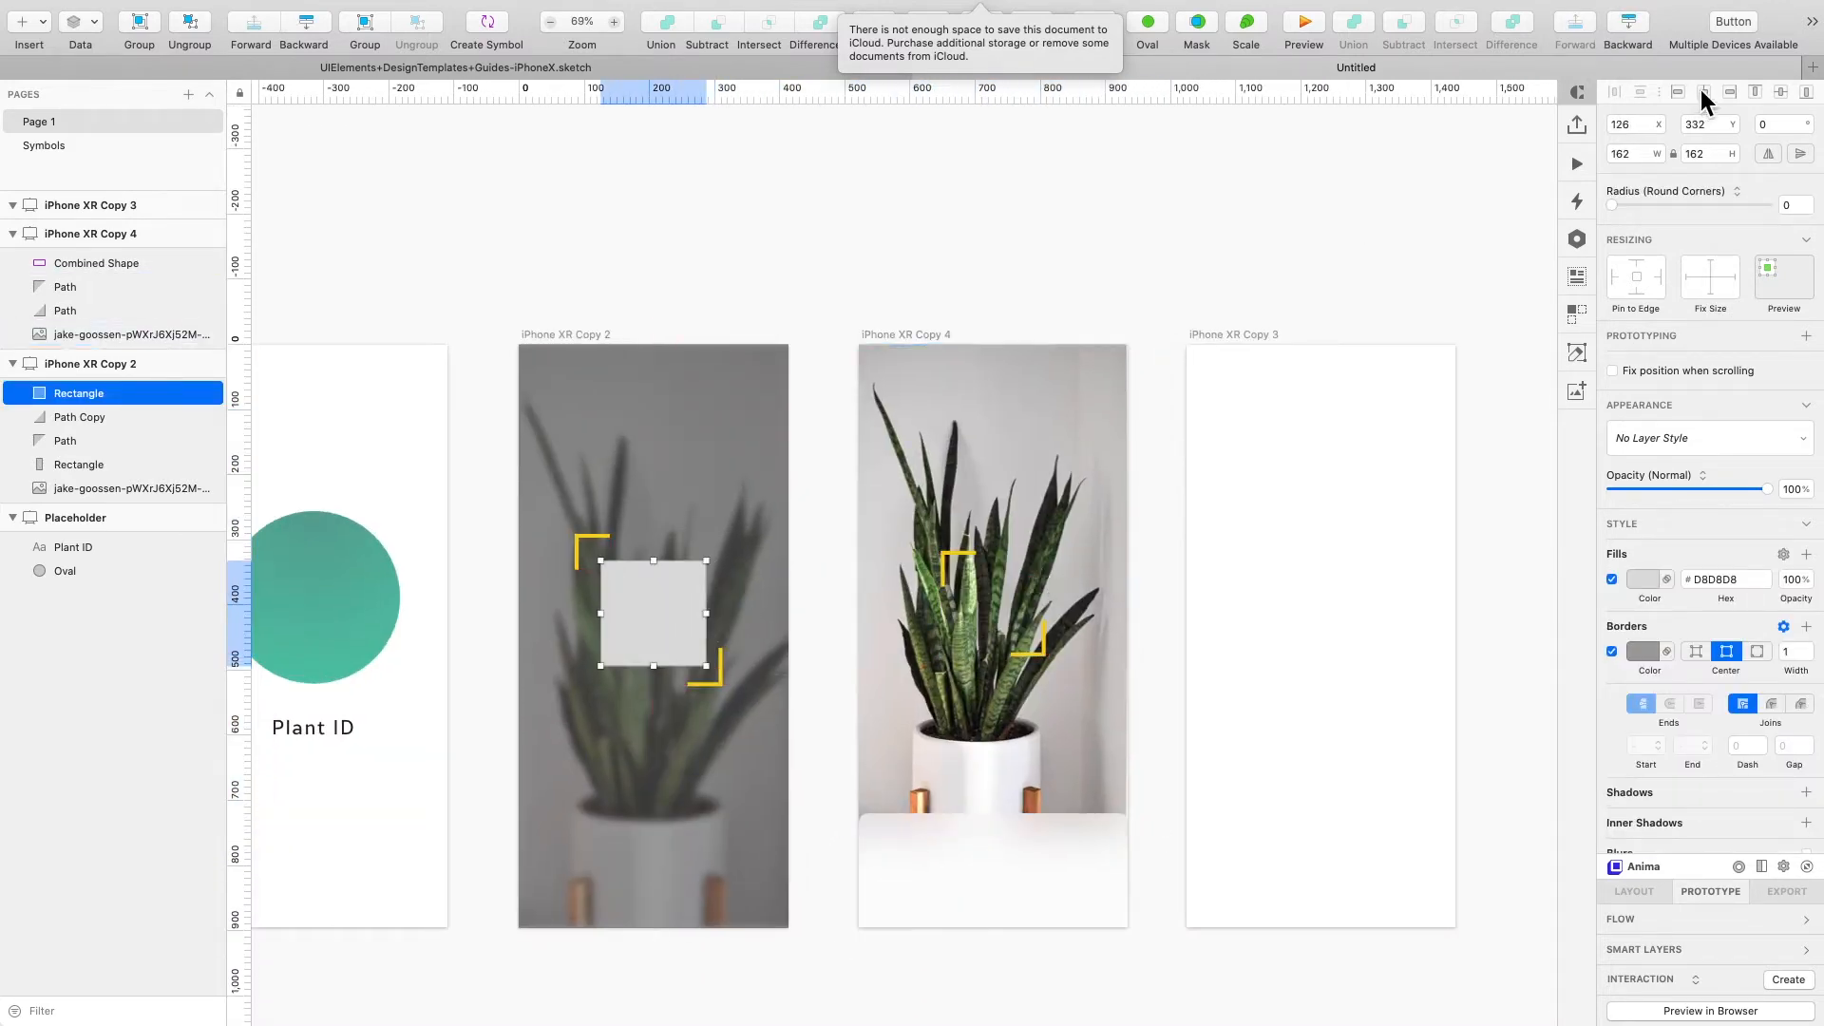
left_click(1780, 90)
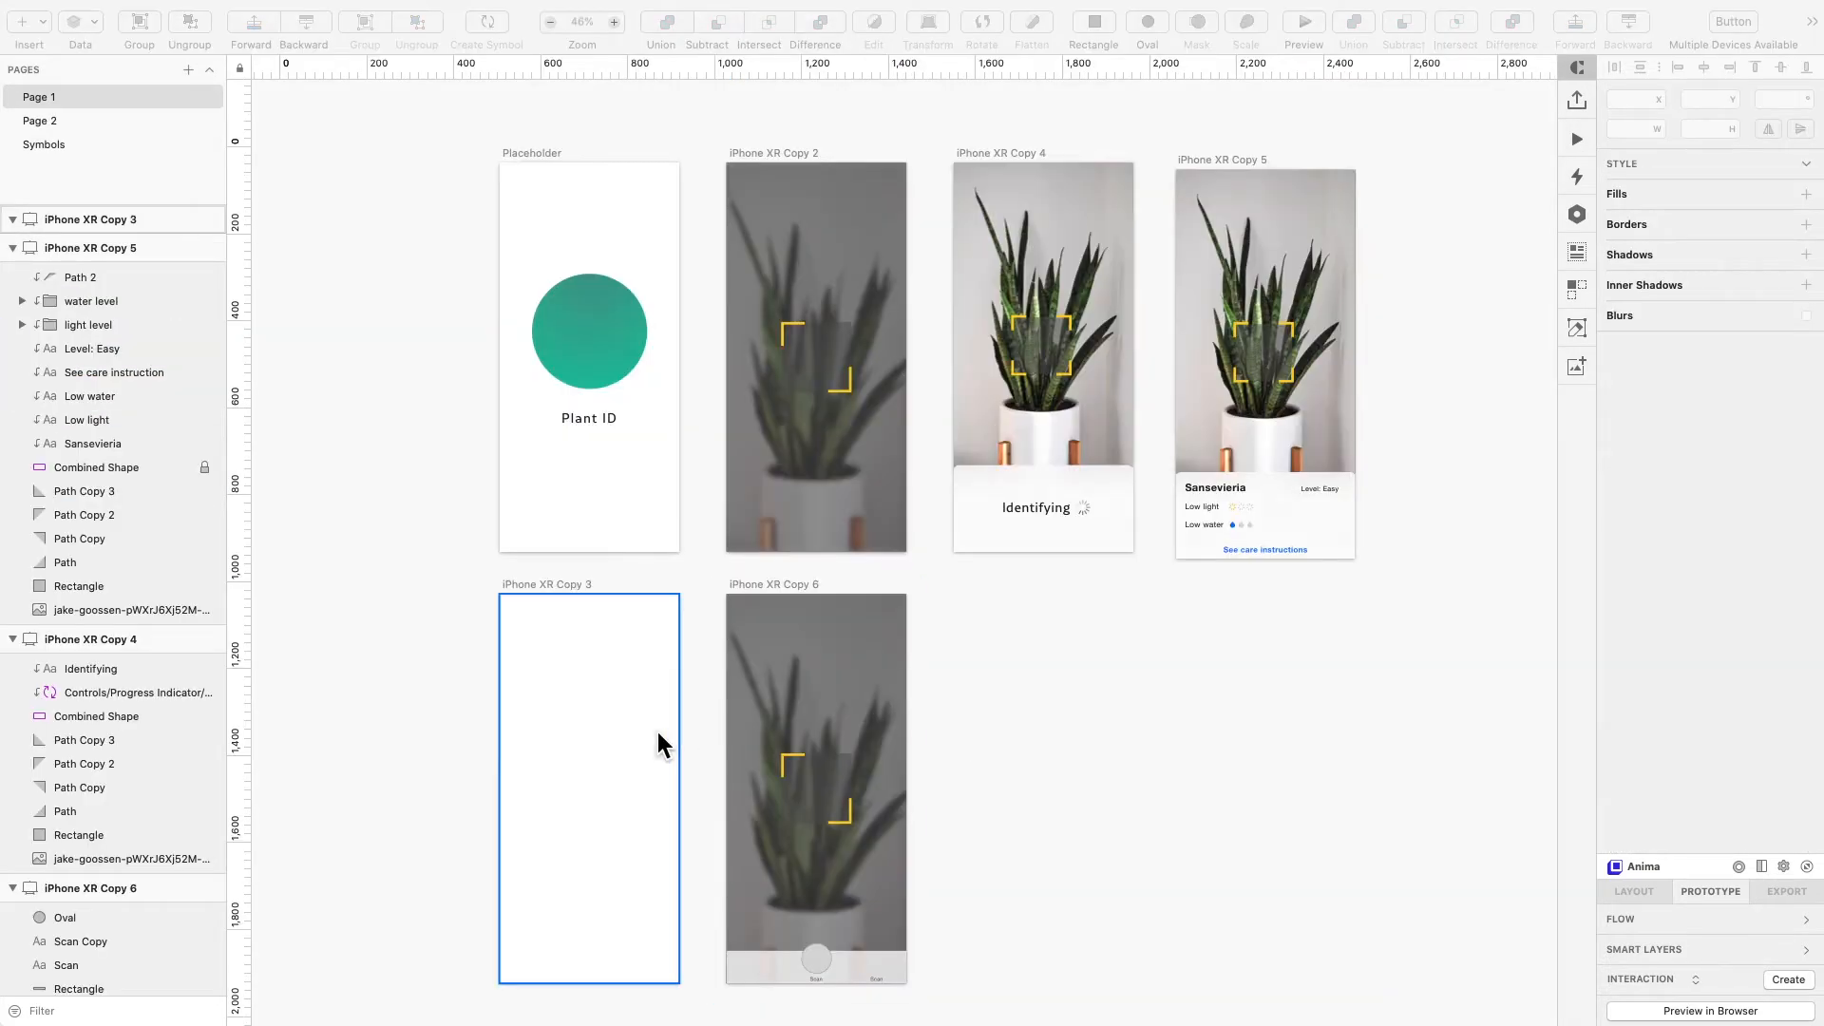
- Copy the Scan label to the left end of the last artboard's tab bar and rename it "Directory"
left_click(844, 889)
scroll(844, 889, "up", 5)
scroll(843, 889, "down", 1)
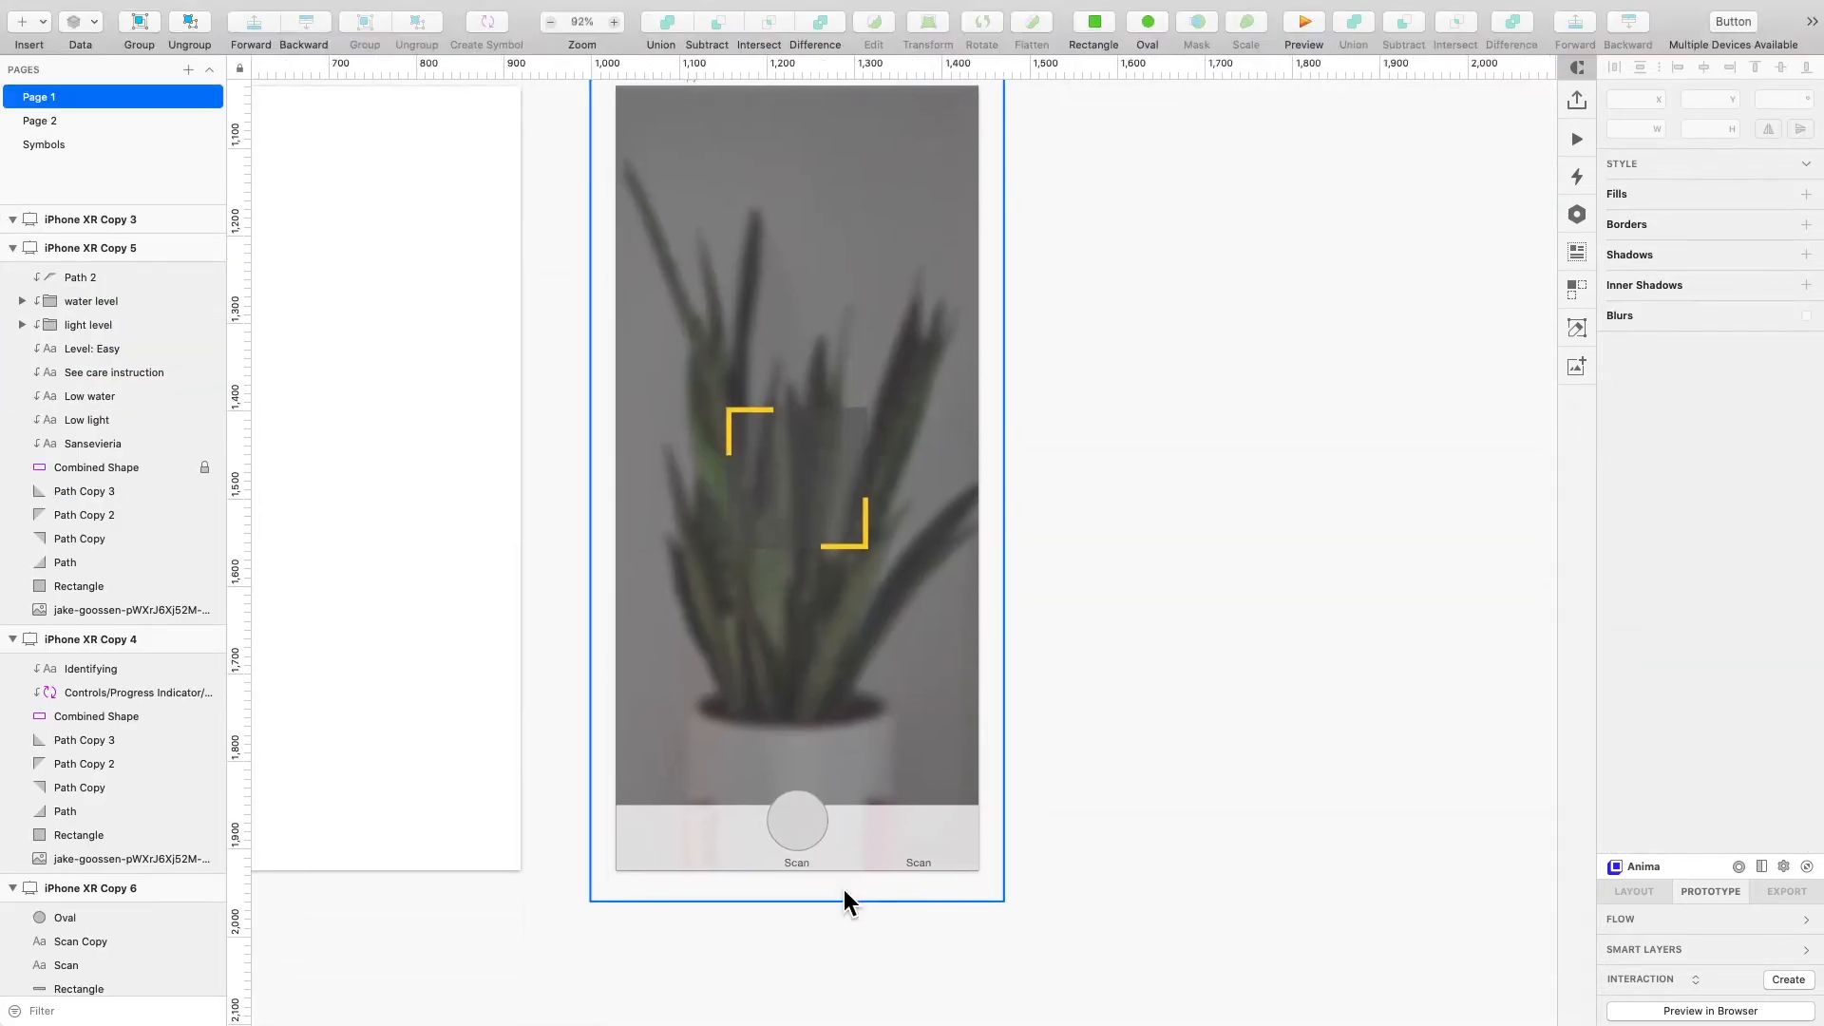
scroll(807, 883, "up", 2)
scroll(806, 883, "up", 3)
left_click_drag(817, 830, 617, 834)
double_click(617, 834)
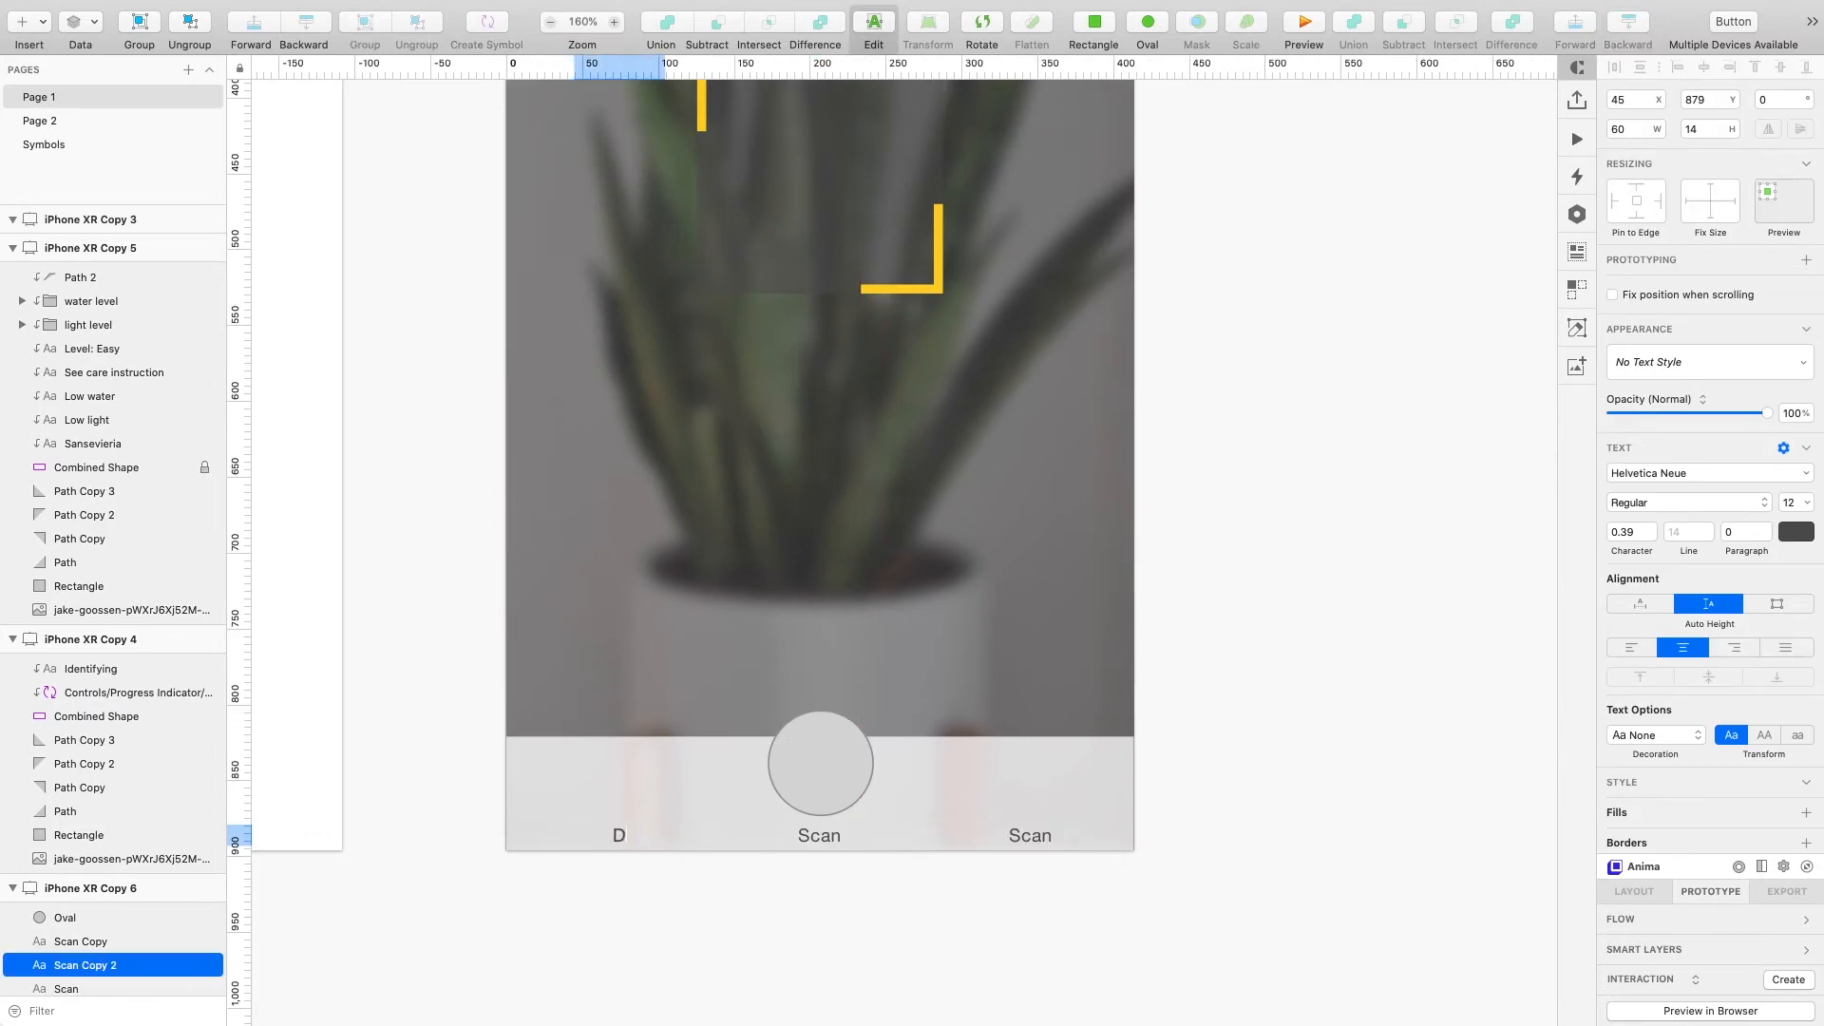
- Rename the right-hand tab label "Account"
double_click(1026, 836)
type("Account")
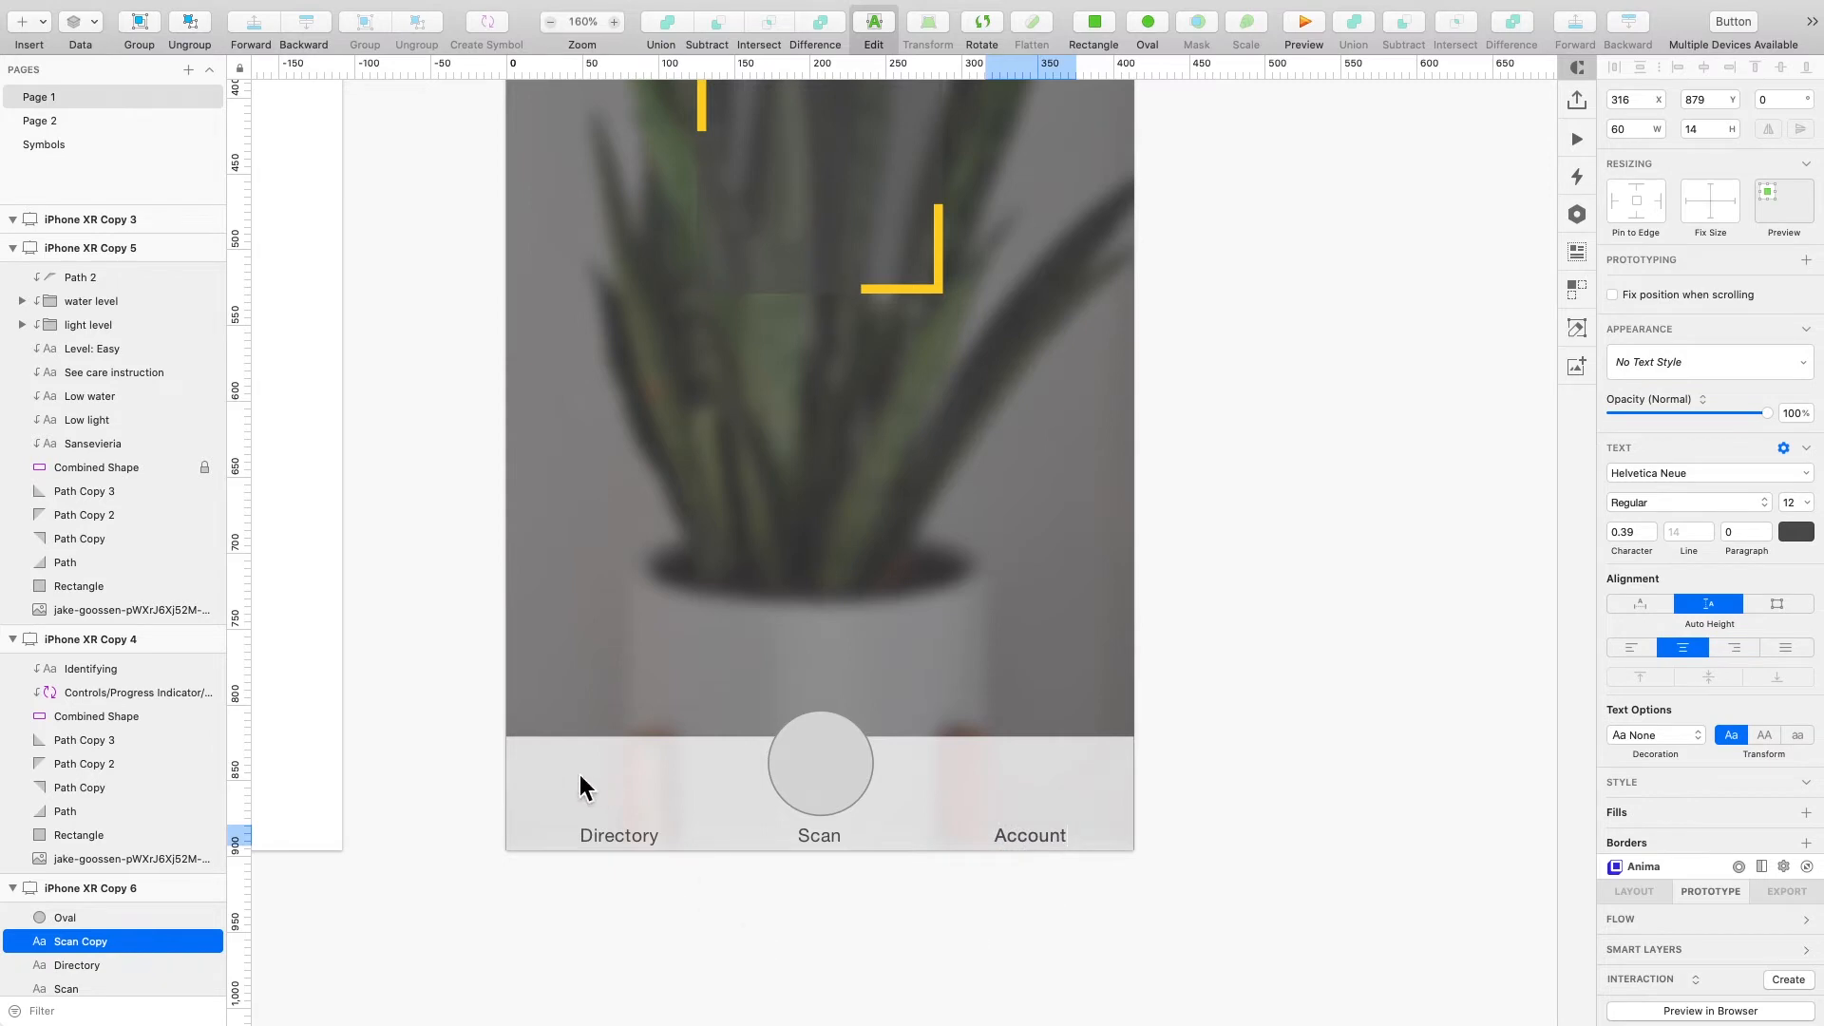
key("Escape")
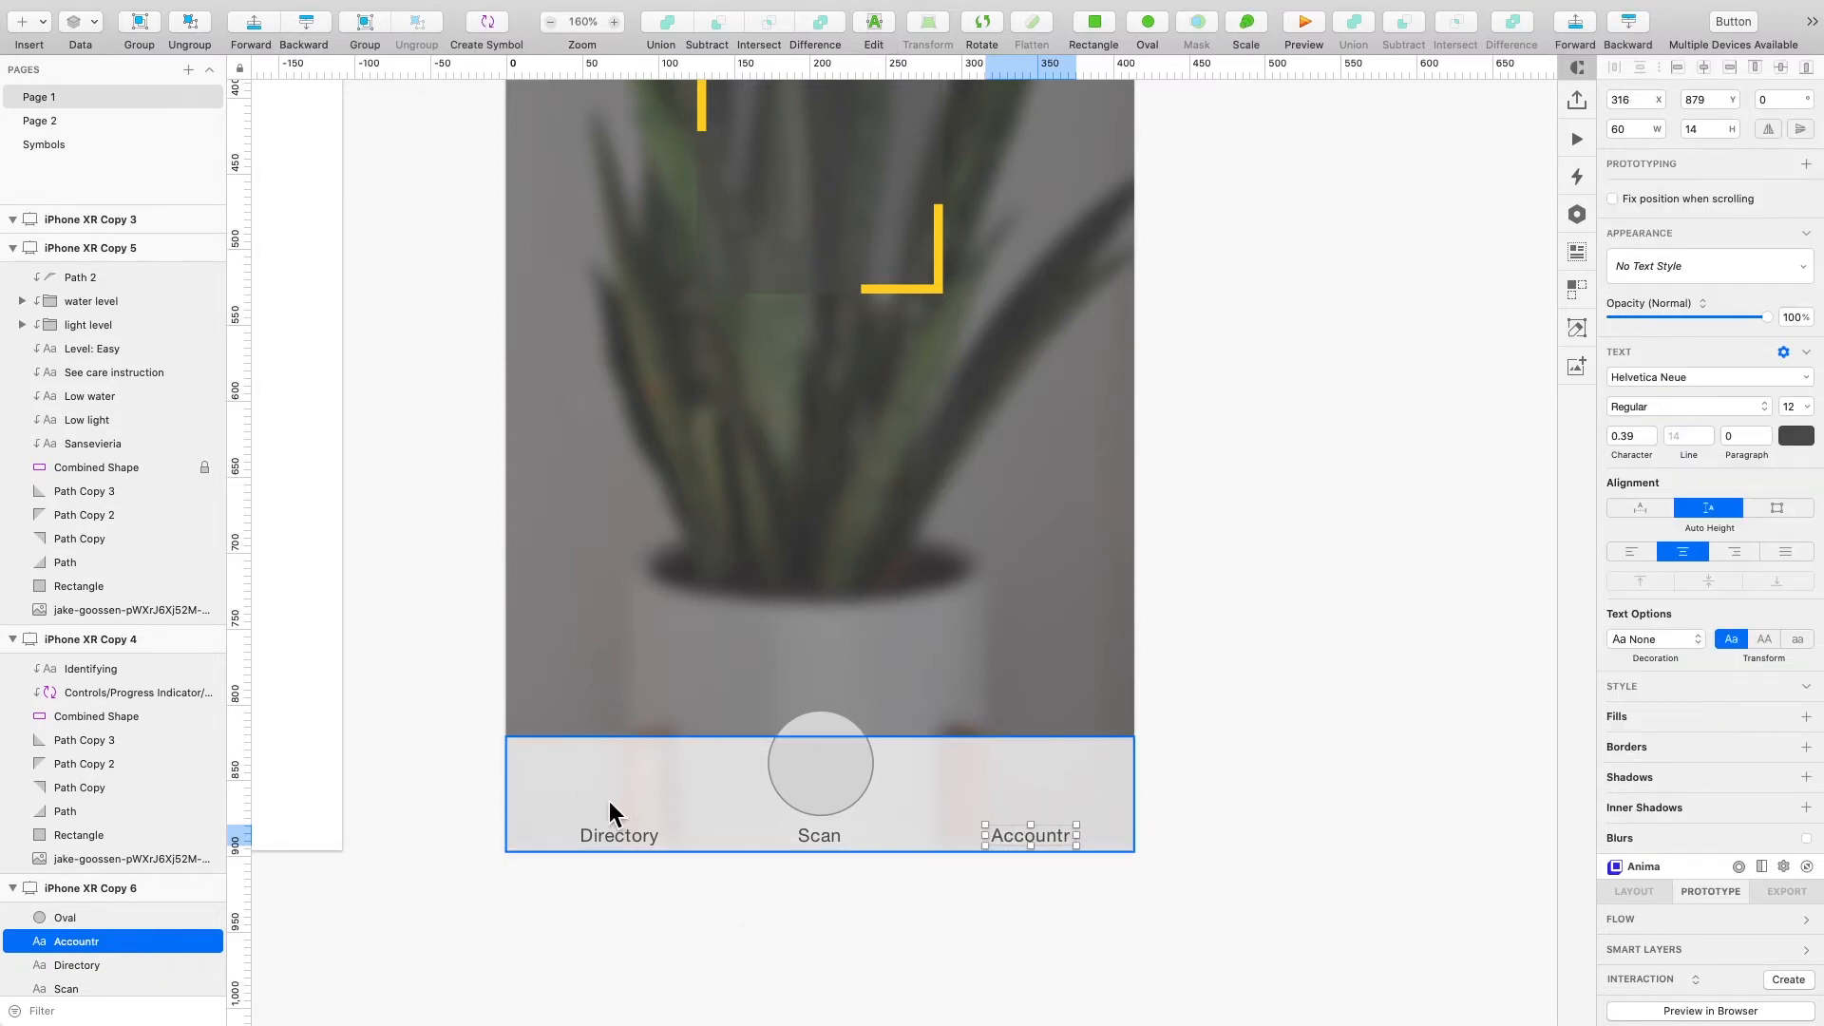
- Draw a 16 × 16 rectangle above the Directory label with a corner radius of 3
left_click(608, 801)
key("r")
left_click_drag(600, 804, 604, 805)
double_click(1809, 175)
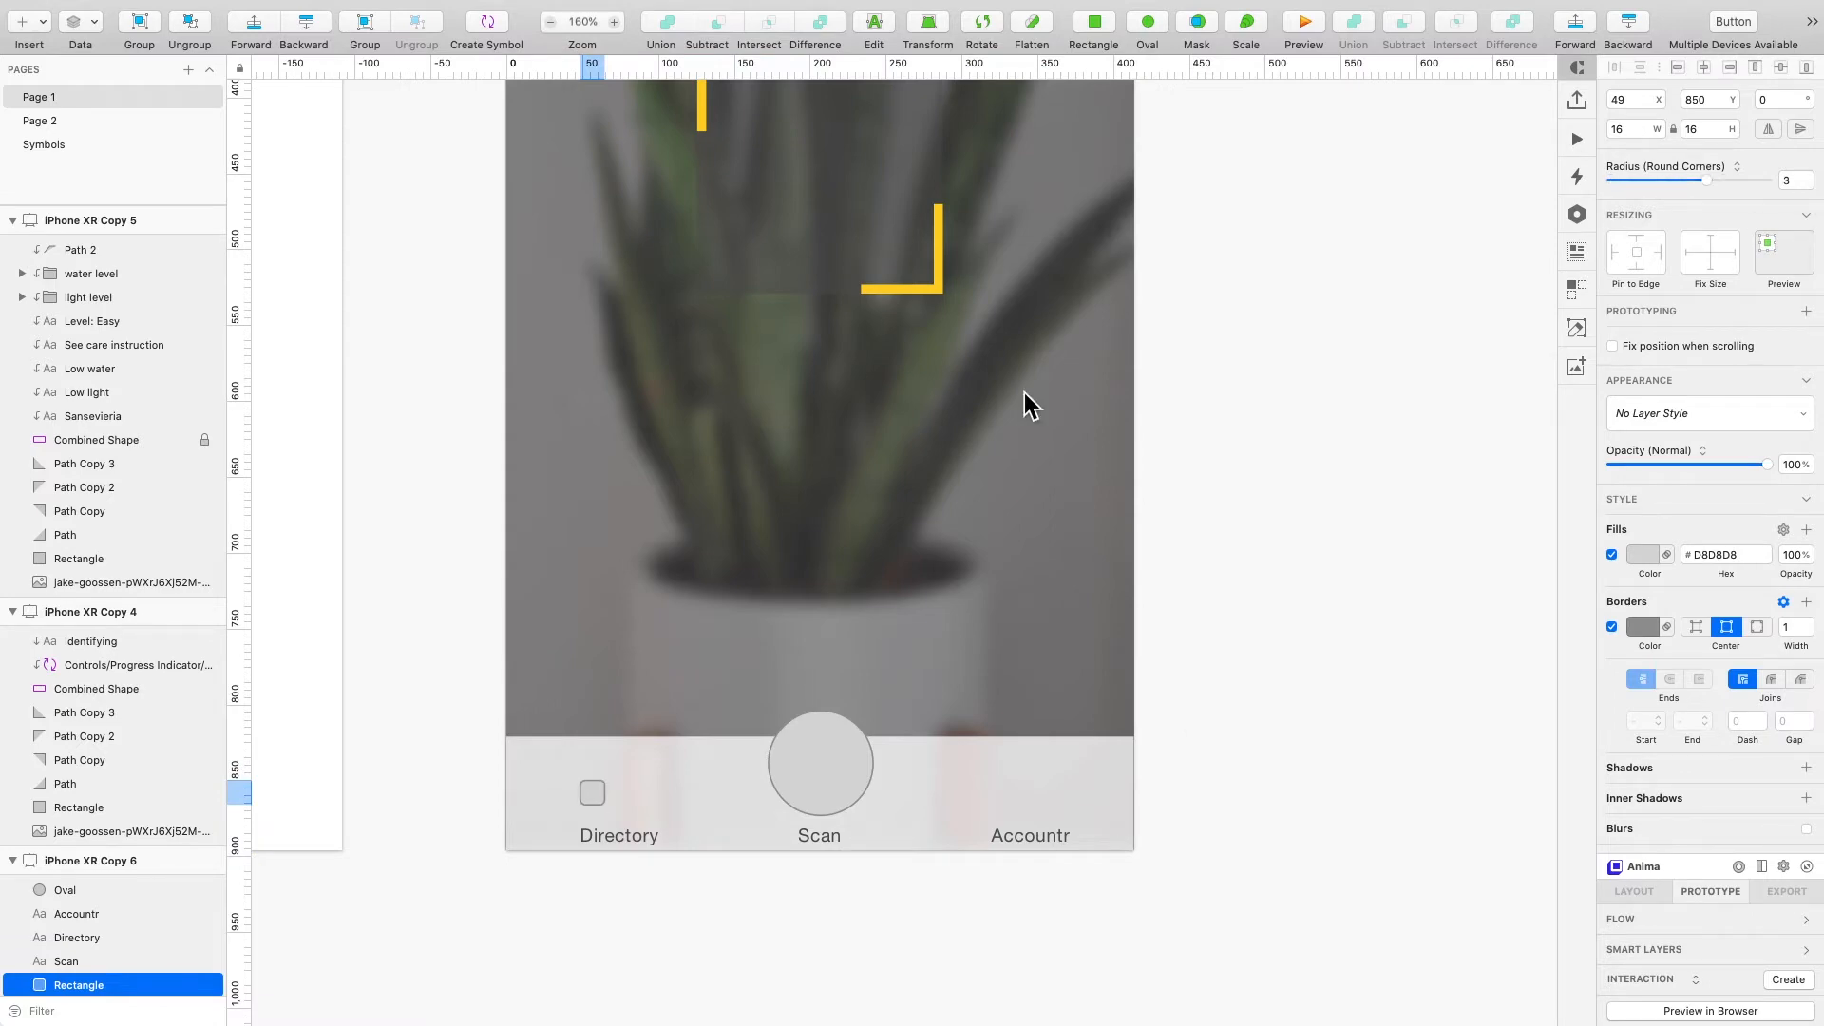
- Draw a small rectangle about 16 × 8 above the Account label as the person icon's body
scroll(594, 815, "up", 5)
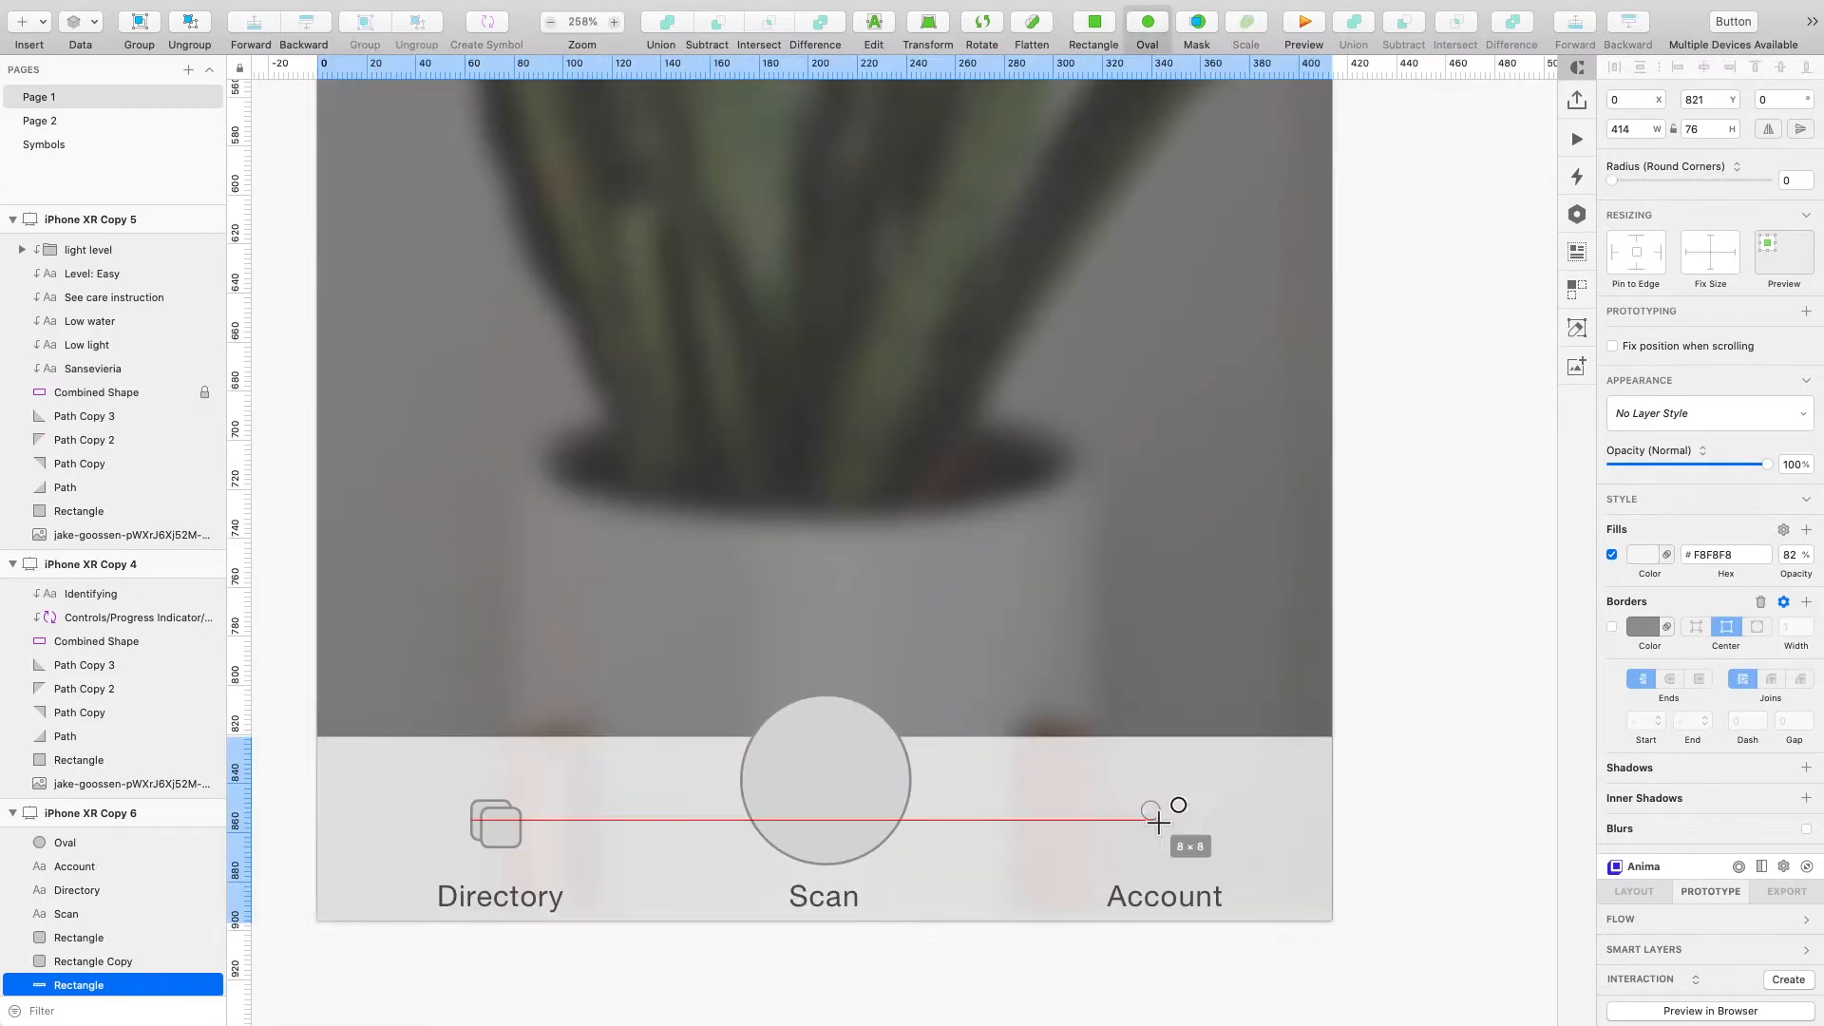
scroll(1474, 631, "up", 3)
key("r")
left_click_drag(1148, 841, 1187, 858)
scroll(1176, 859, "up", 4)
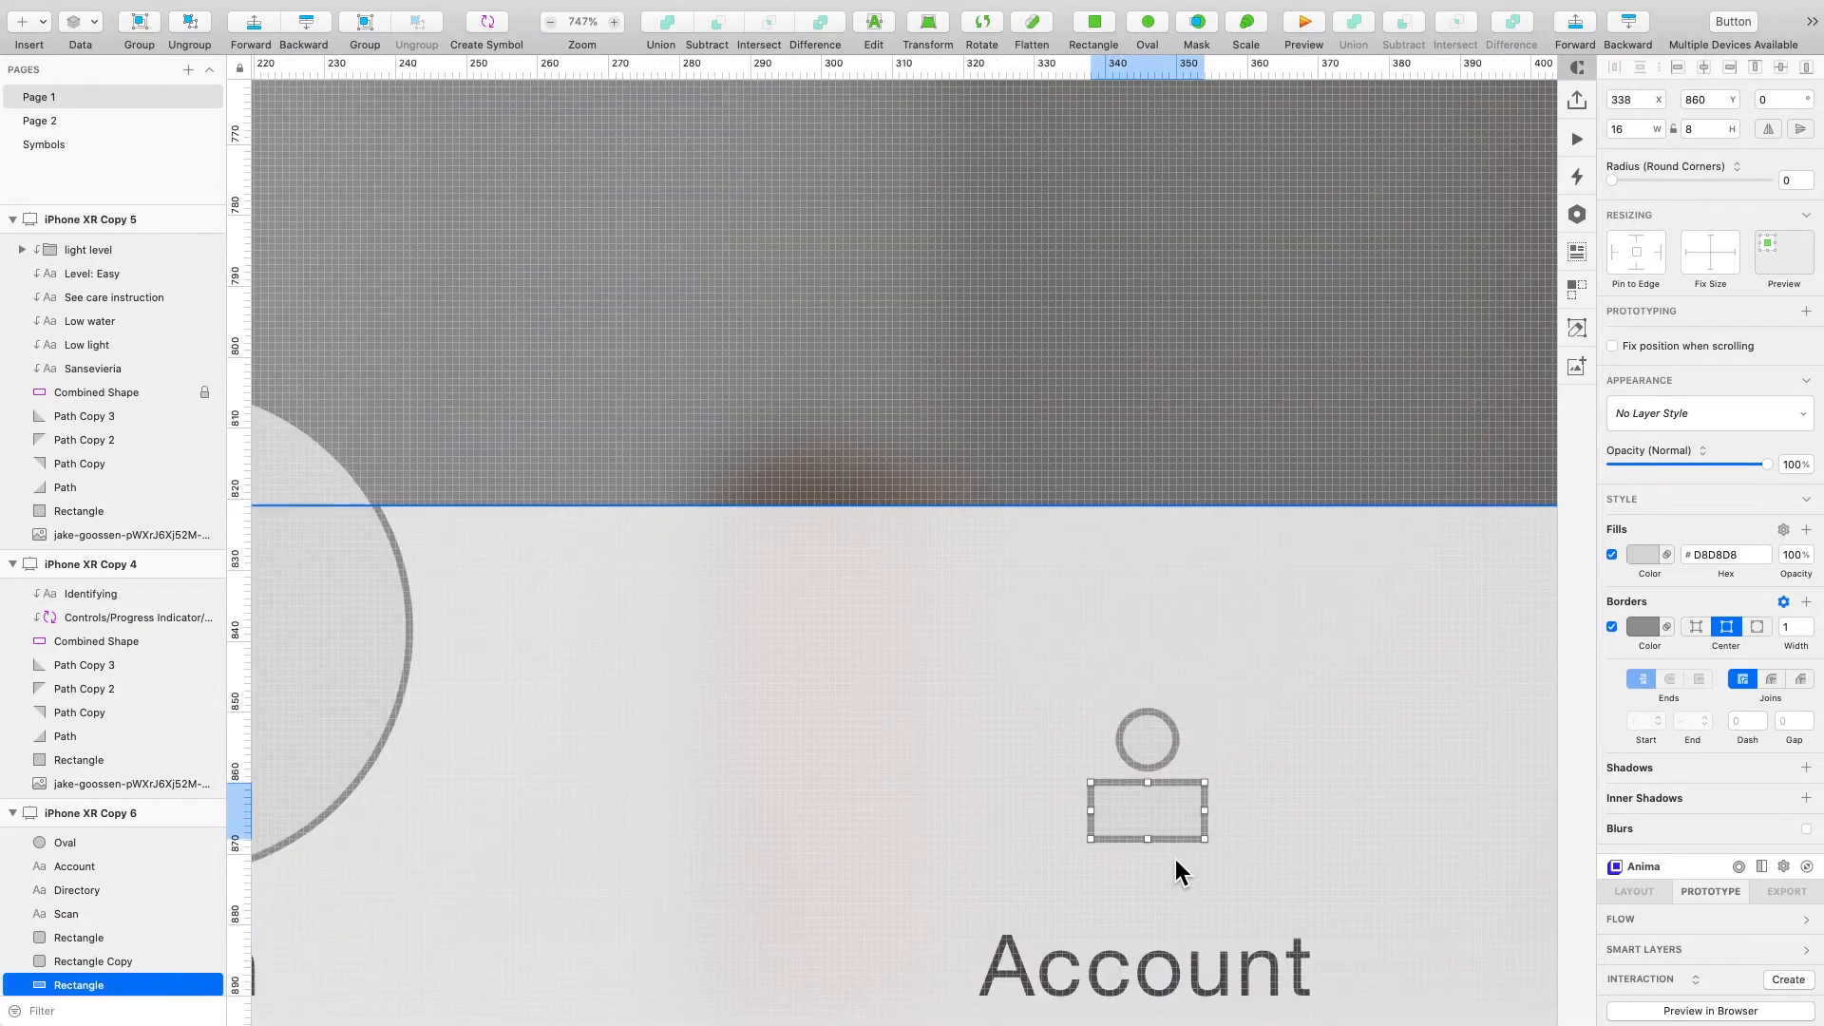
- Inspect the person icon's rounded body path in point-editing mode
scroll(1176, 859, "up", 2)
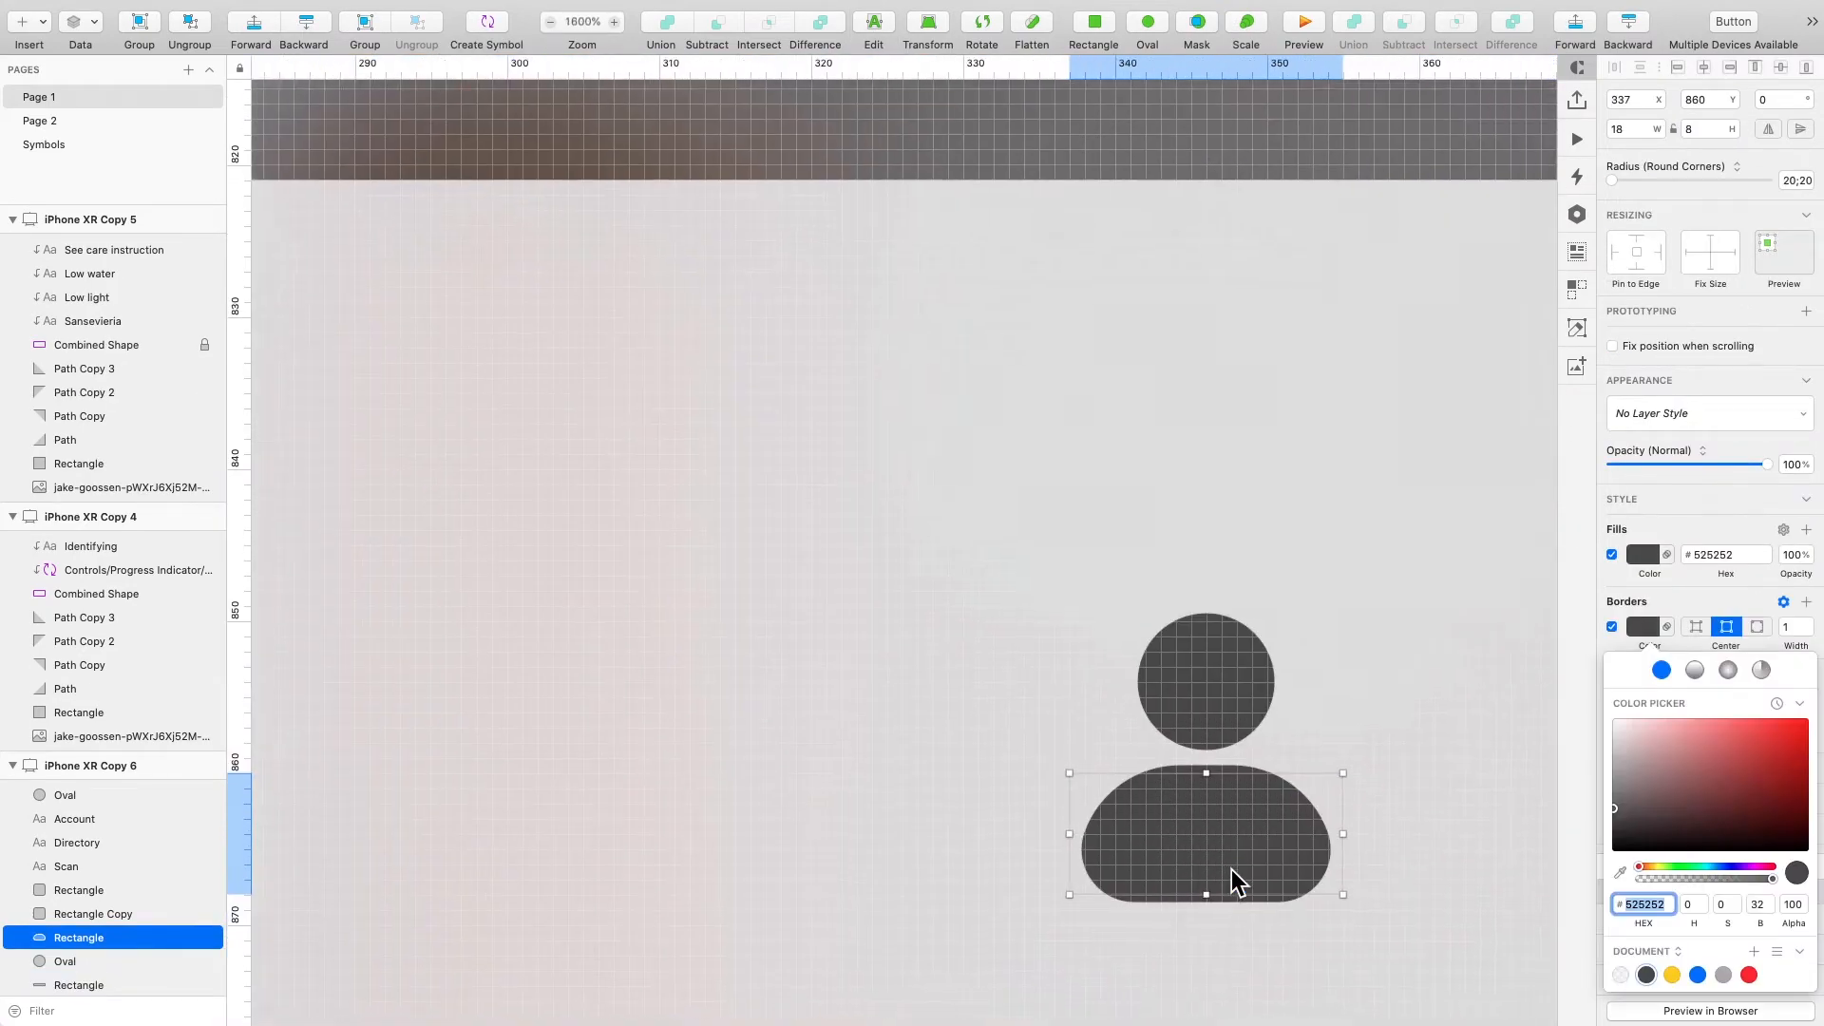
scroll(1231, 869, "down", 2)
double_click(1193, 812)
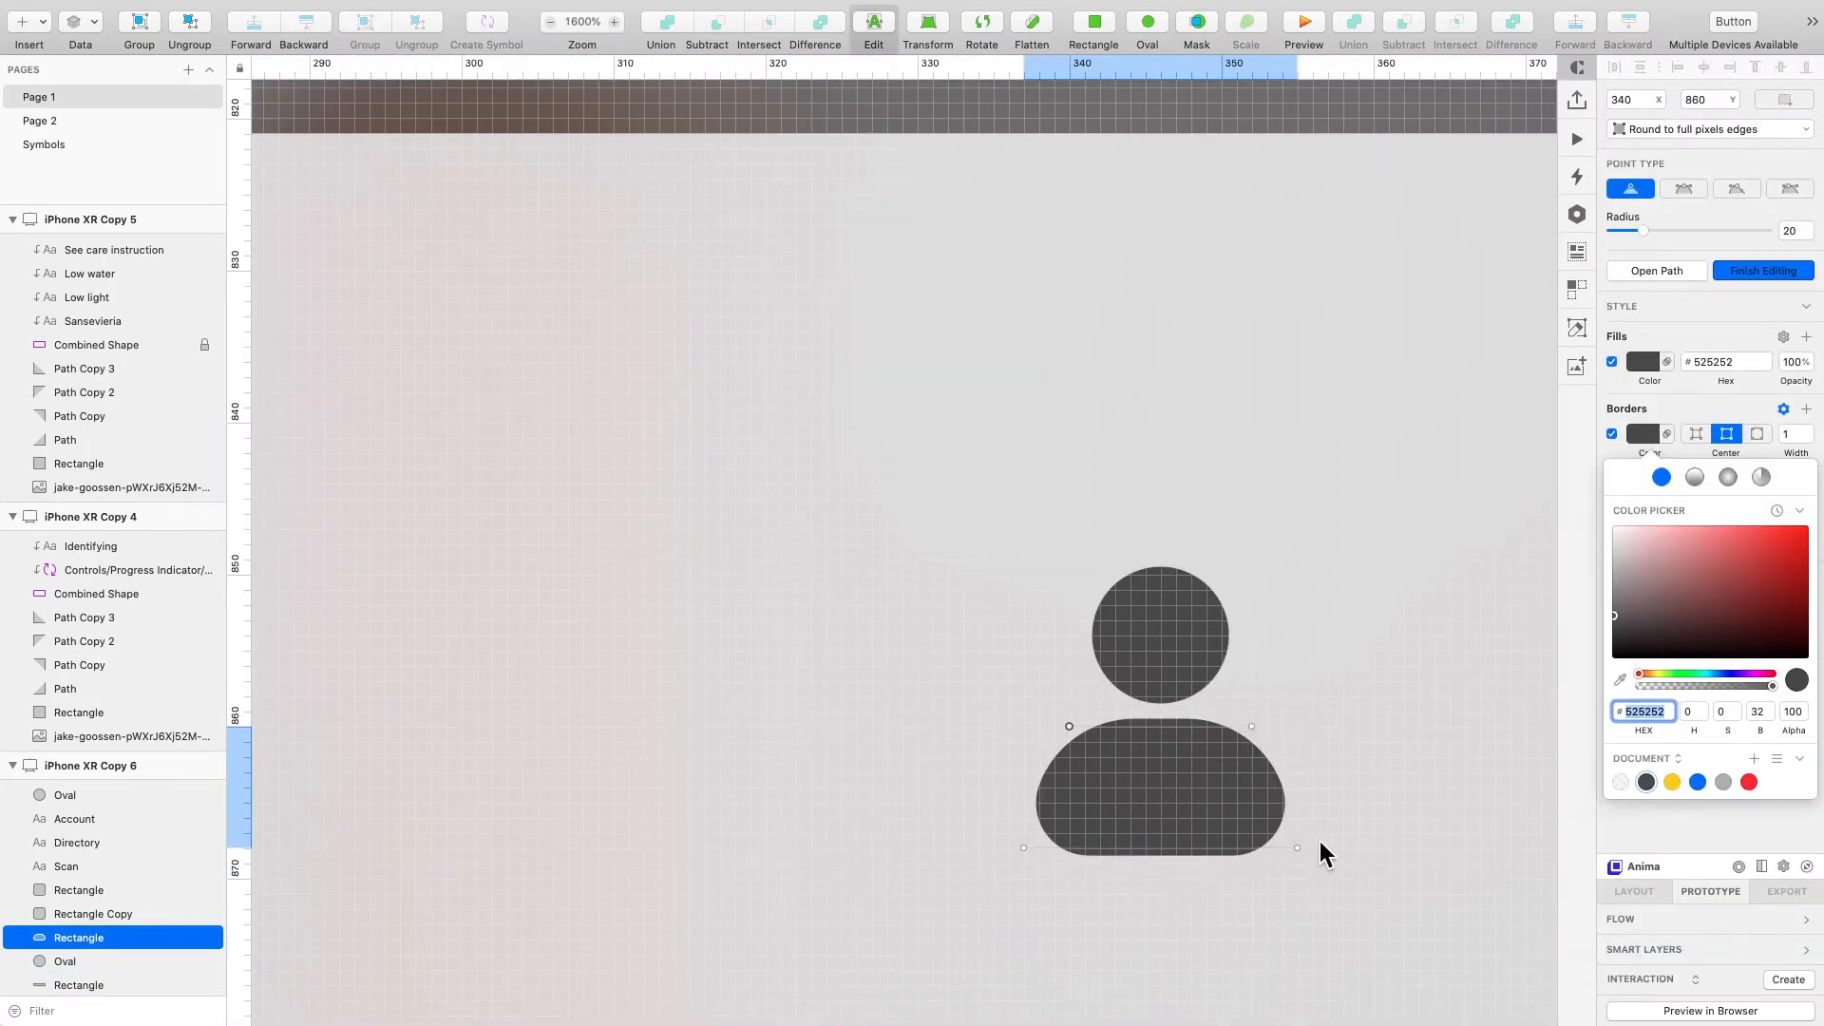
key("Escape")
scroll(1195, 919, "down", 2)
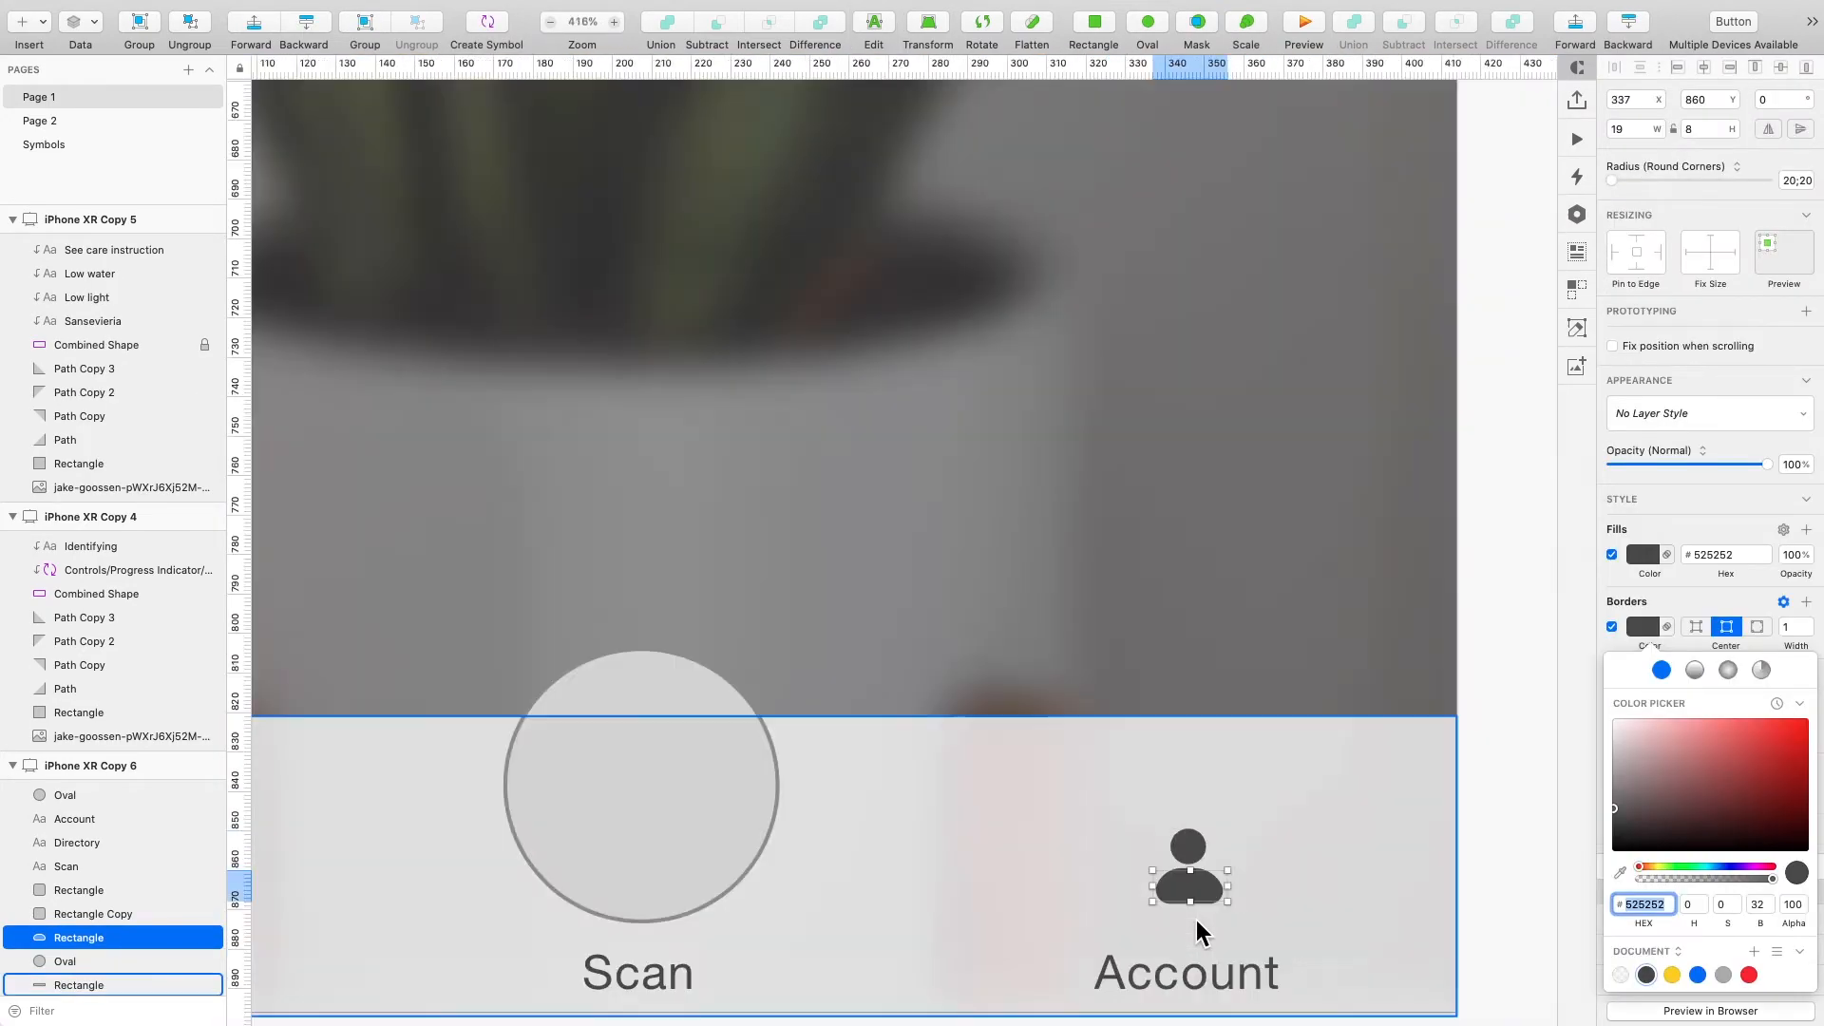
scroll(1195, 920, "down", 5)
scroll(1130, 903, "left", 3)
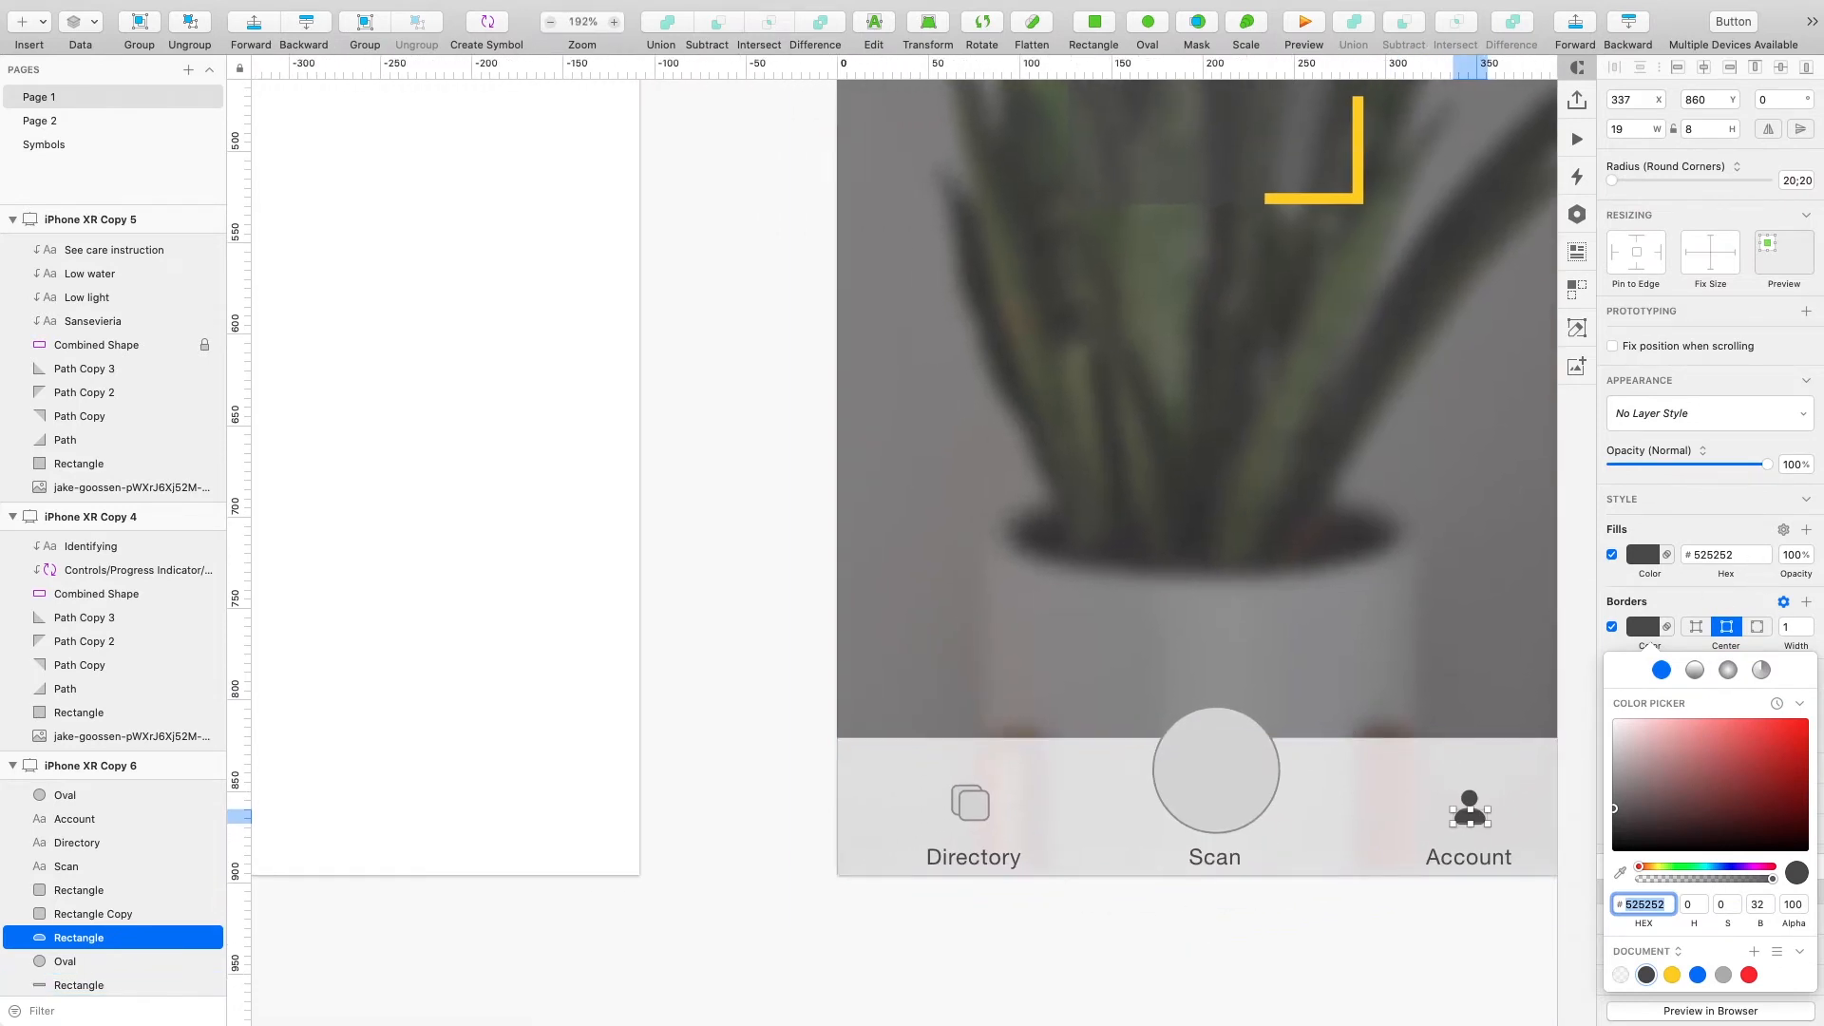
key("super+Tab")
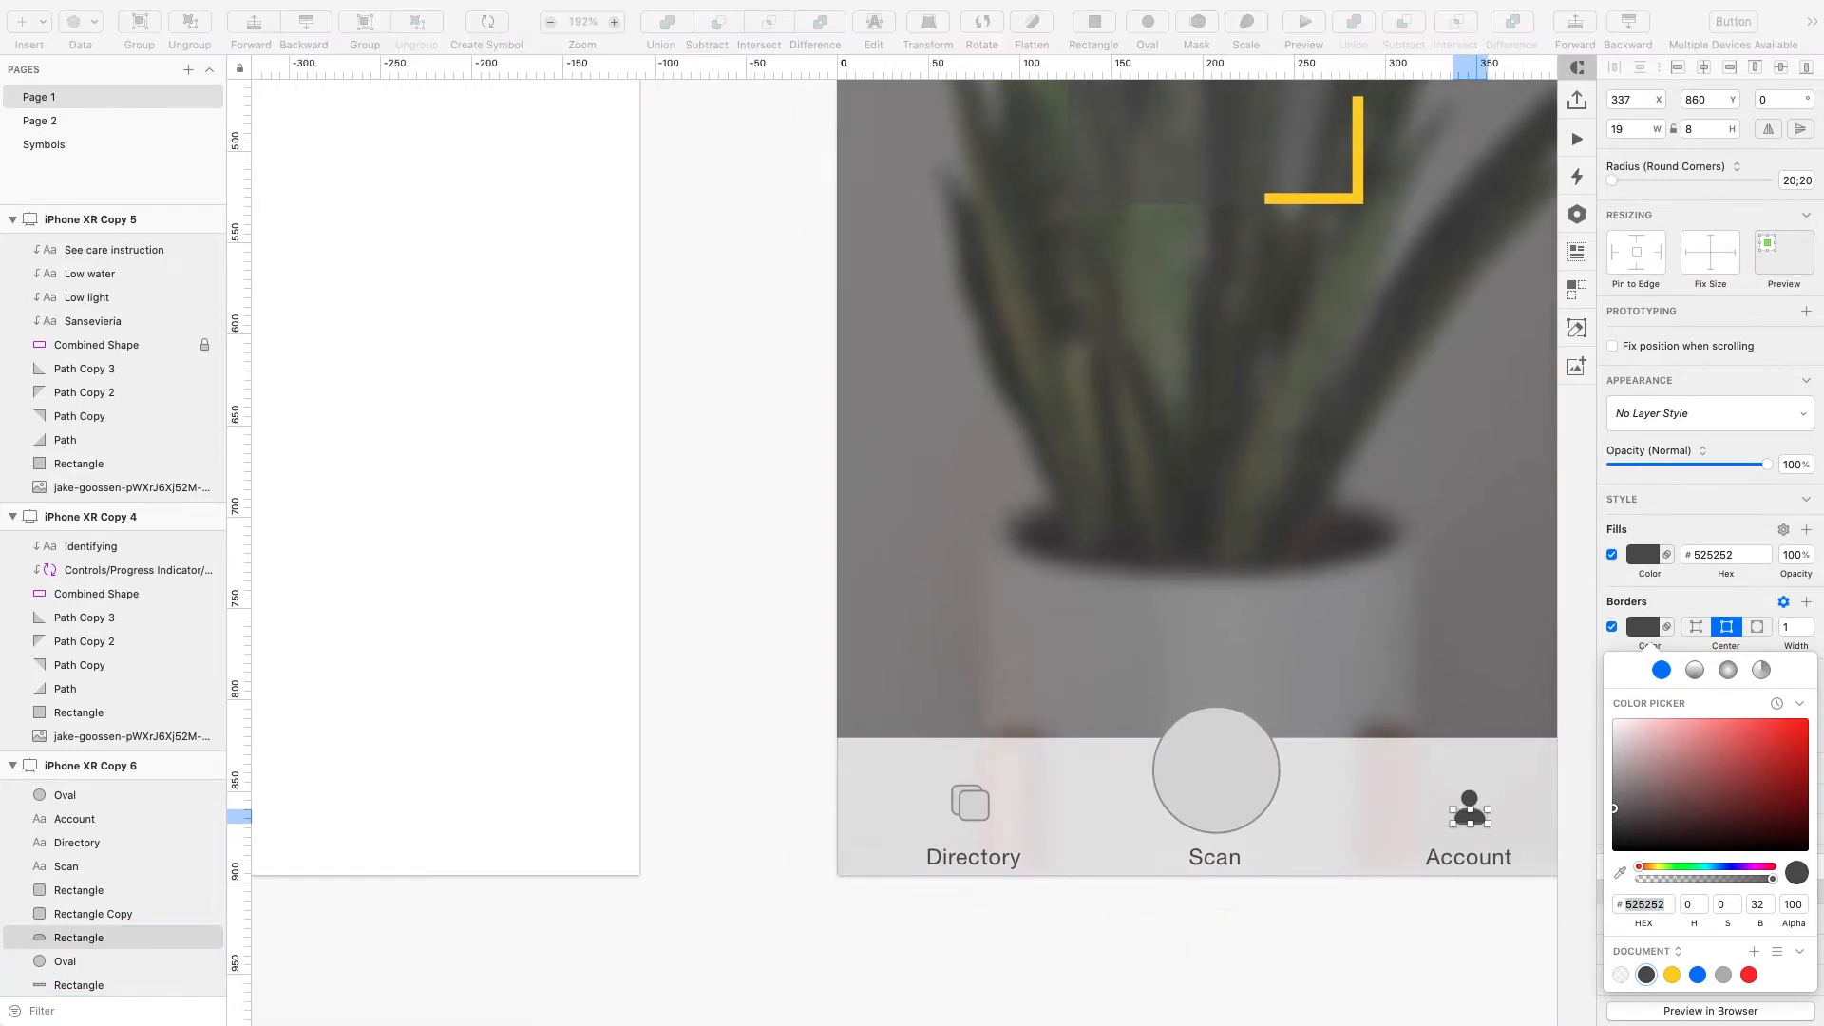
- Set the Directory icon's back rectangle border to the dark gray document colour
left_click(971, 811)
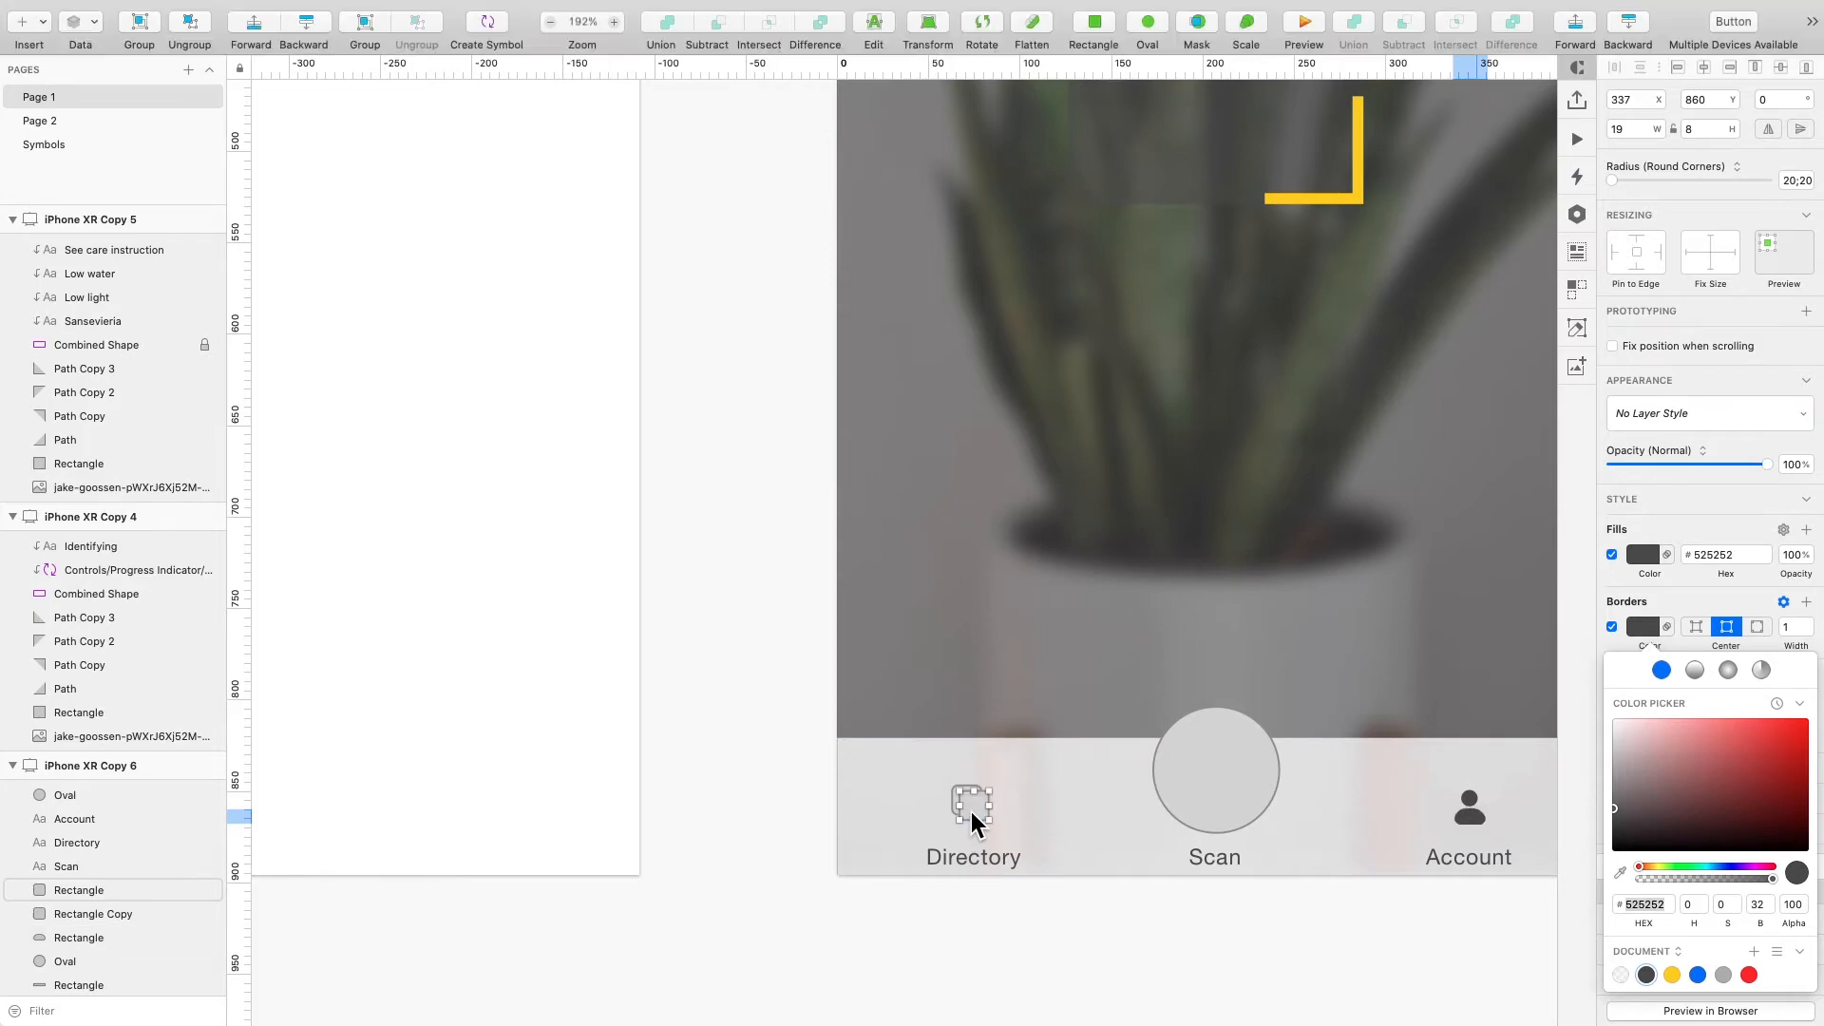
scroll(971, 812, "up", 5)
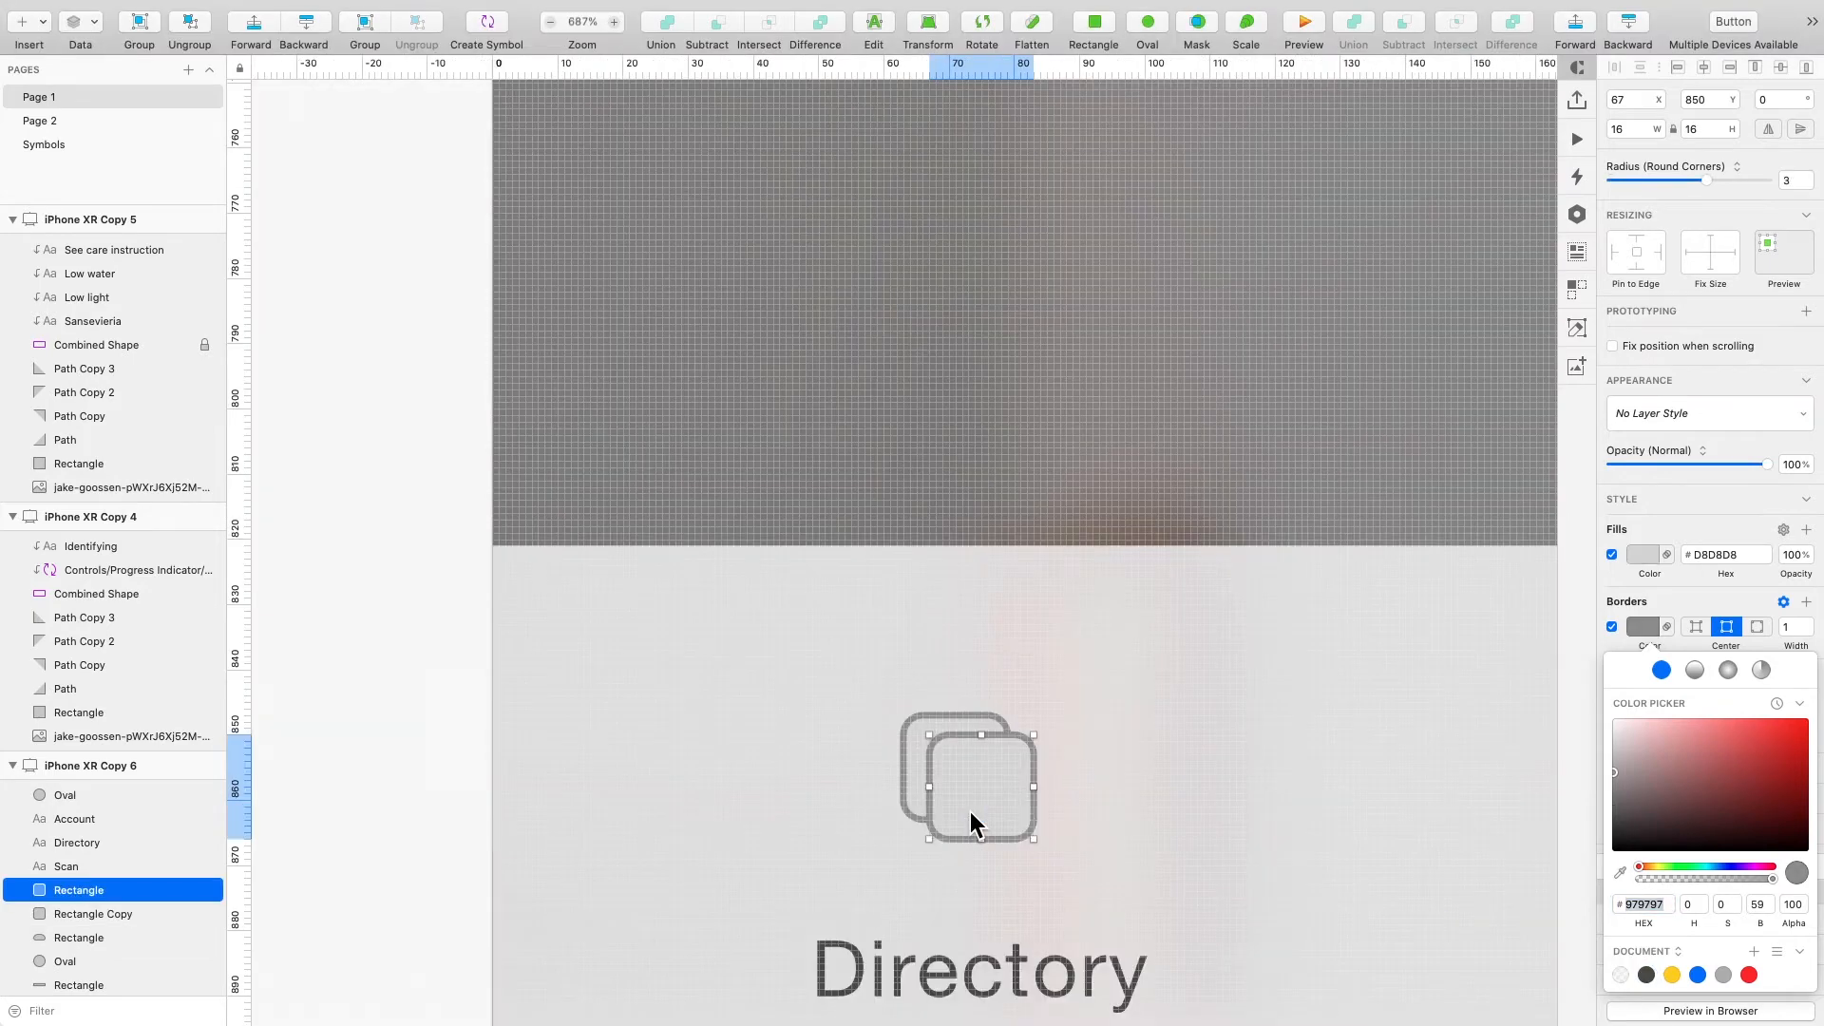
left_click(945, 726)
left_click(1646, 975)
left_click(1074, 812)
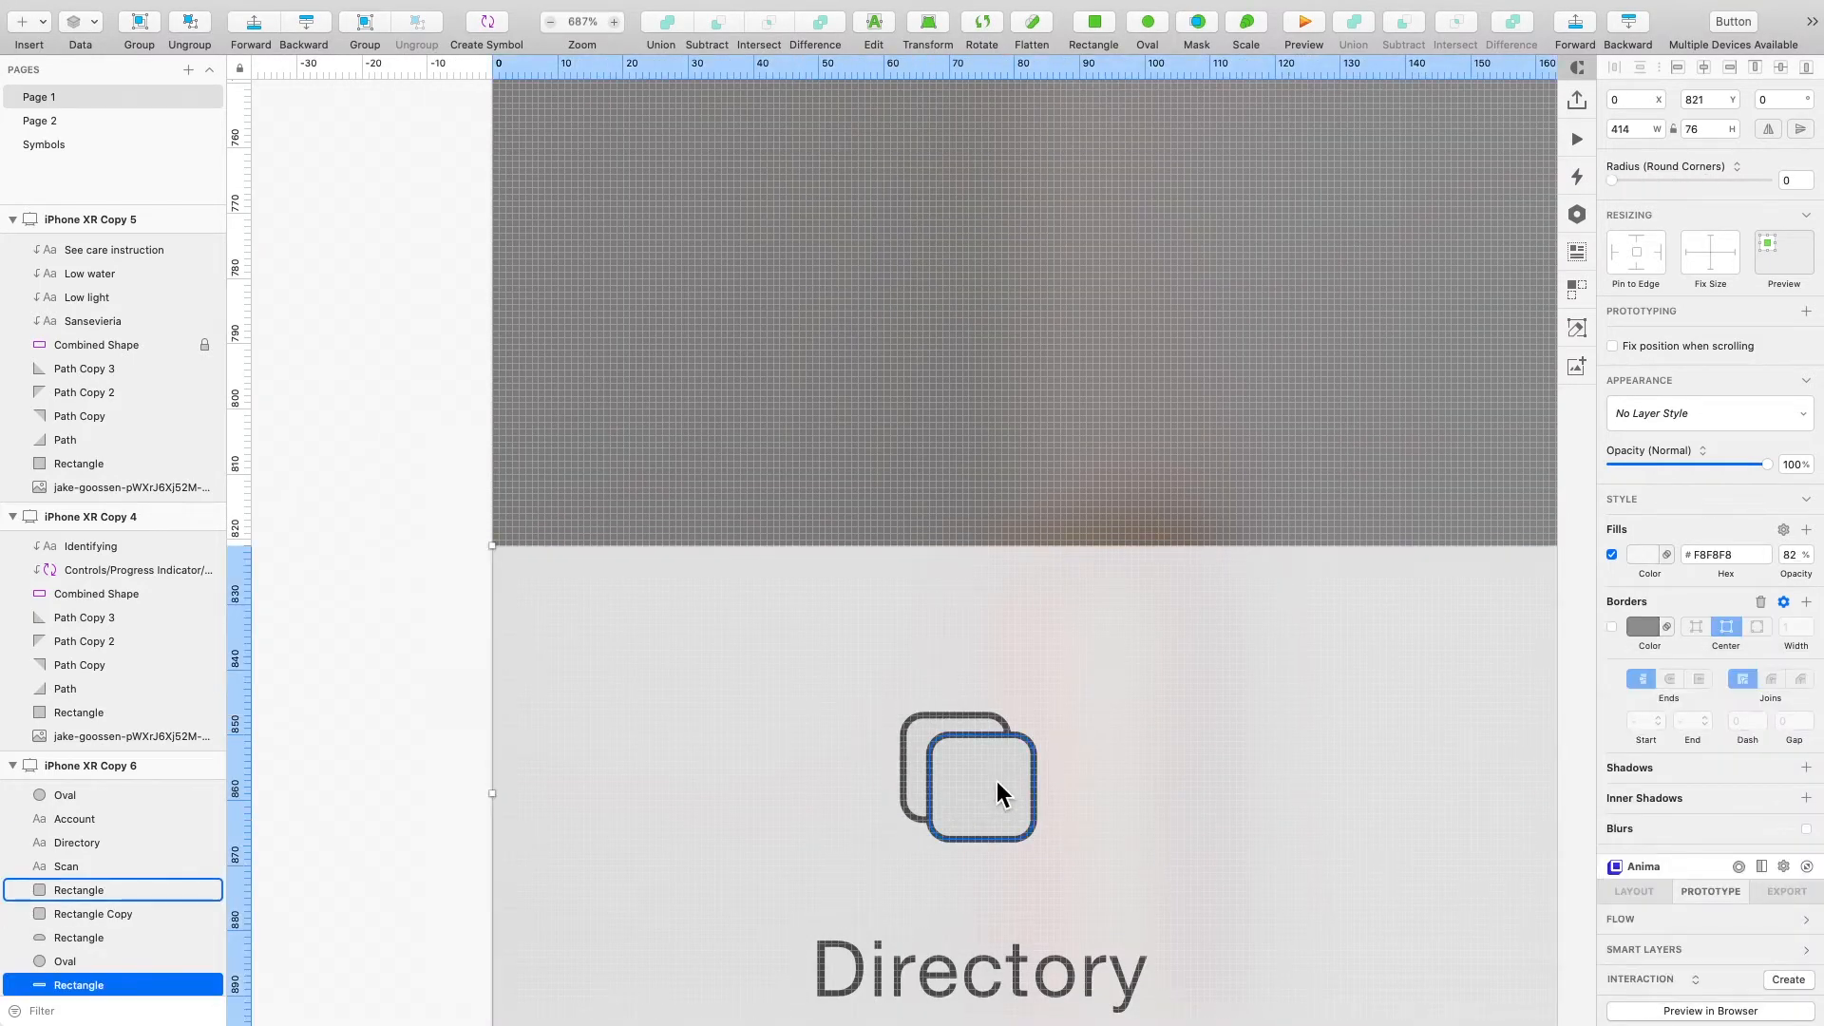
- Draw a closed leaf outline with the Pen tool inside the front Directory square
scroll(995, 780, "up", 5)
key("v")
left_click(907, 908)
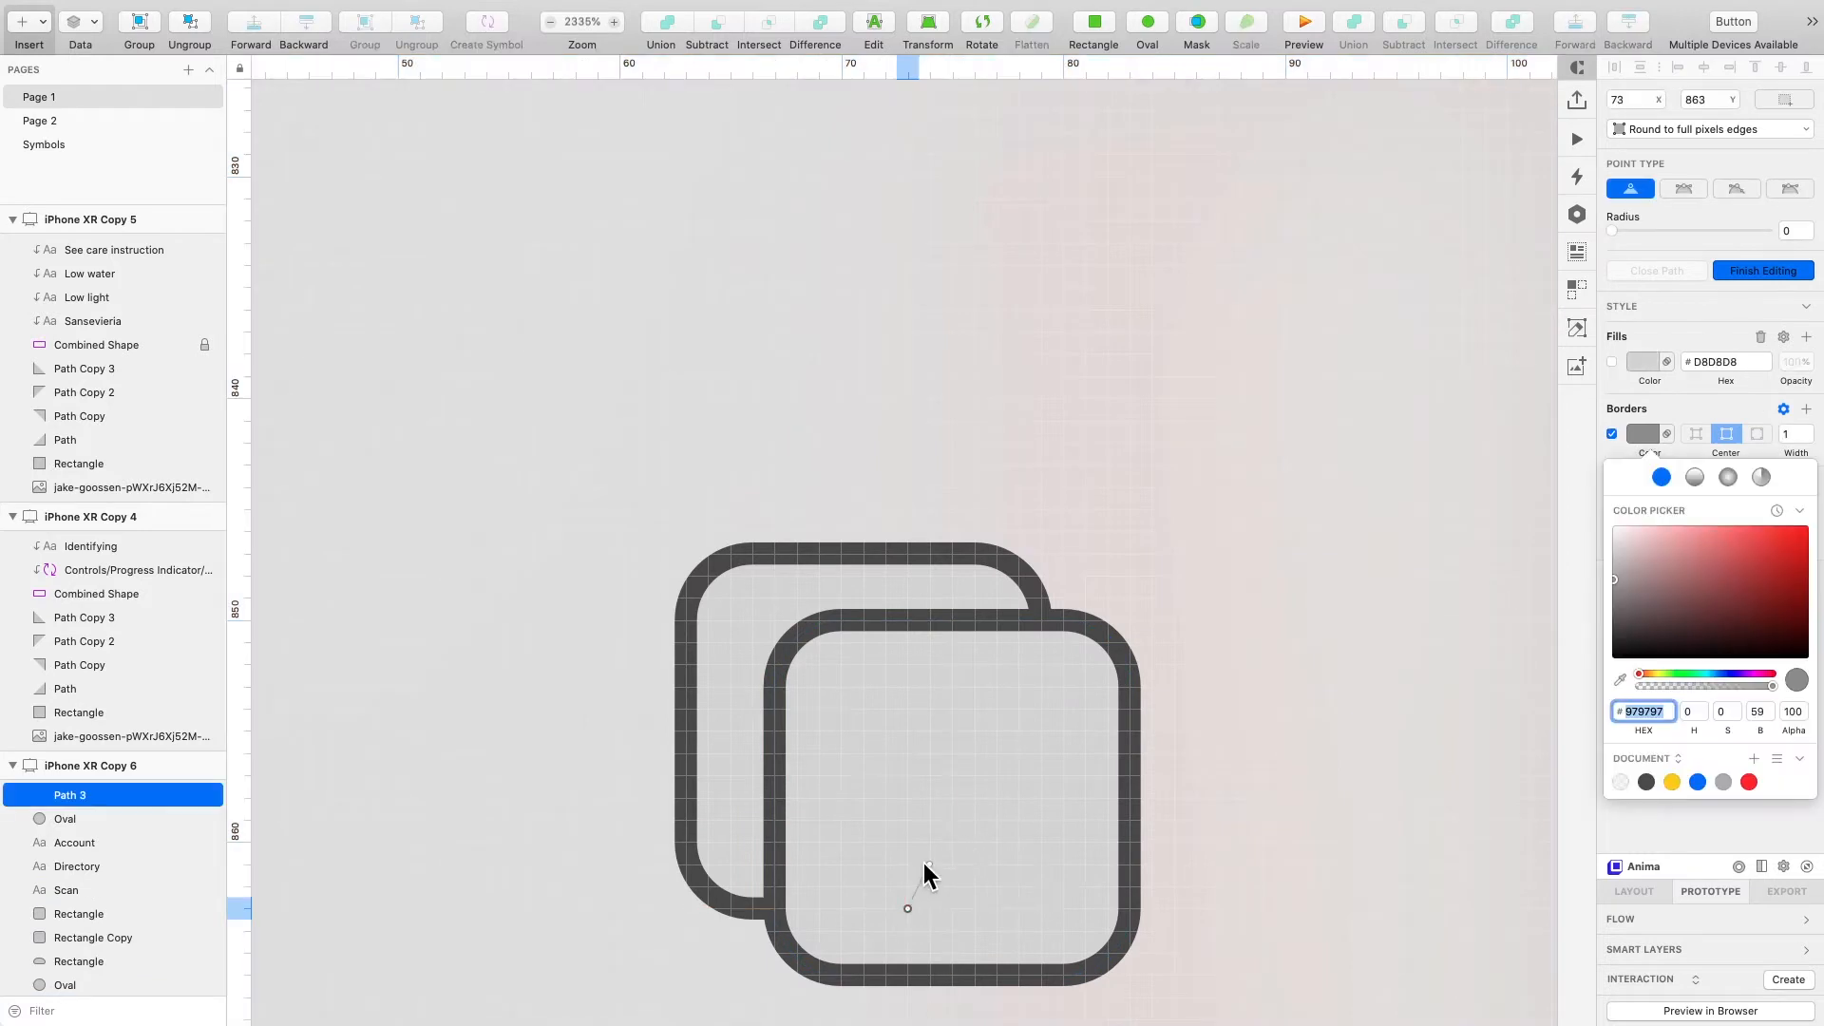
left_click(929, 864)
left_click(951, 841)
left_click(952, 753)
left_click(1062, 730)
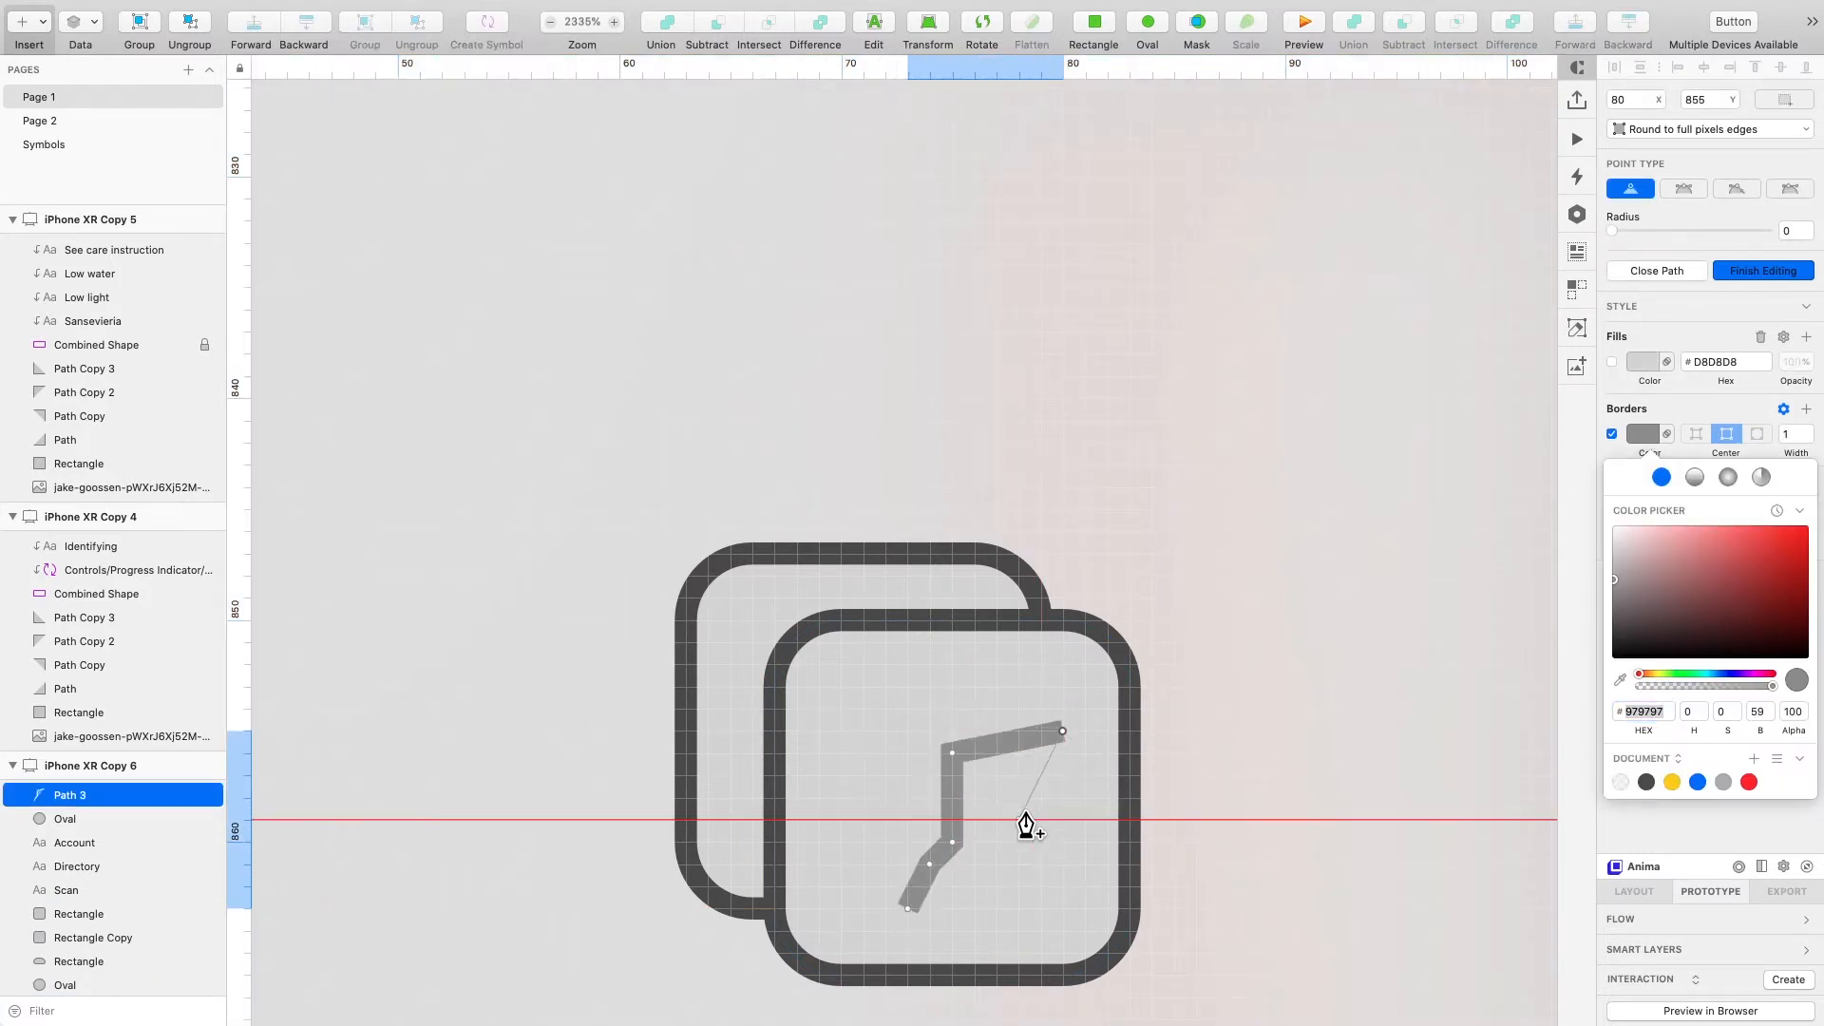
left_click(1018, 819)
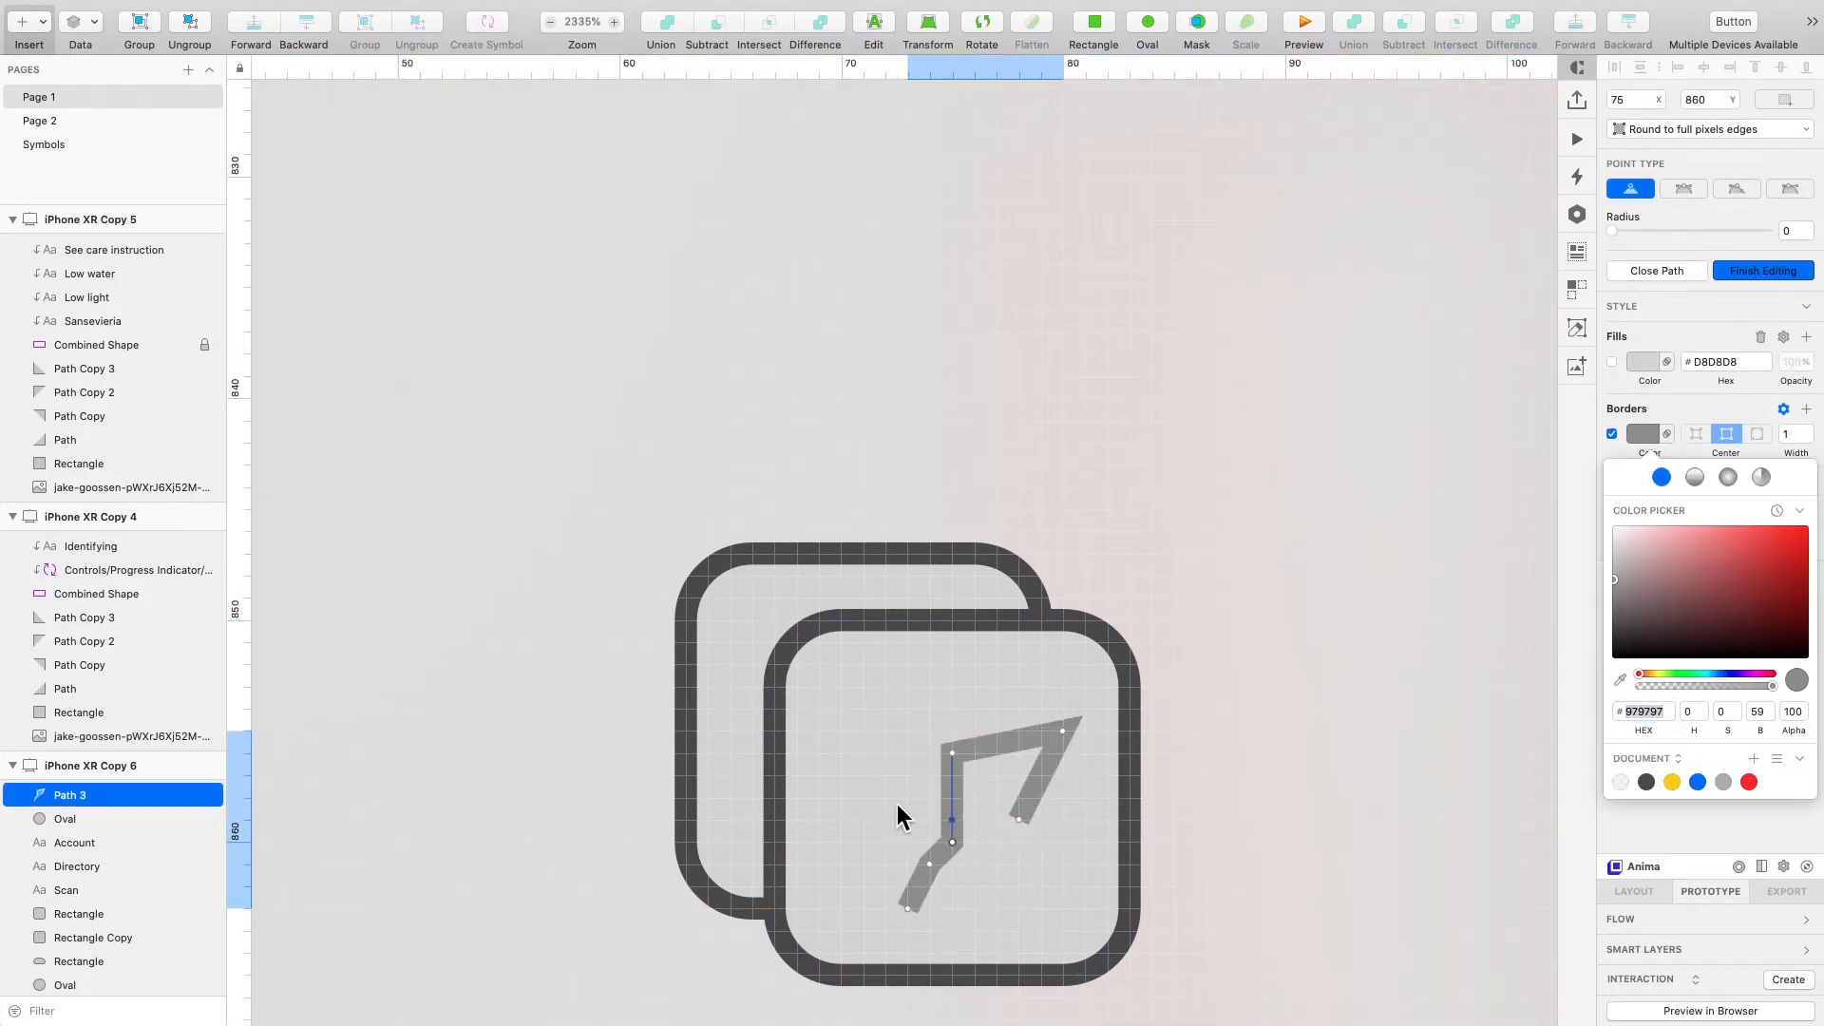
left_click(974, 841)
left_click_drag(969, 841, 951, 842)
key("Escape")
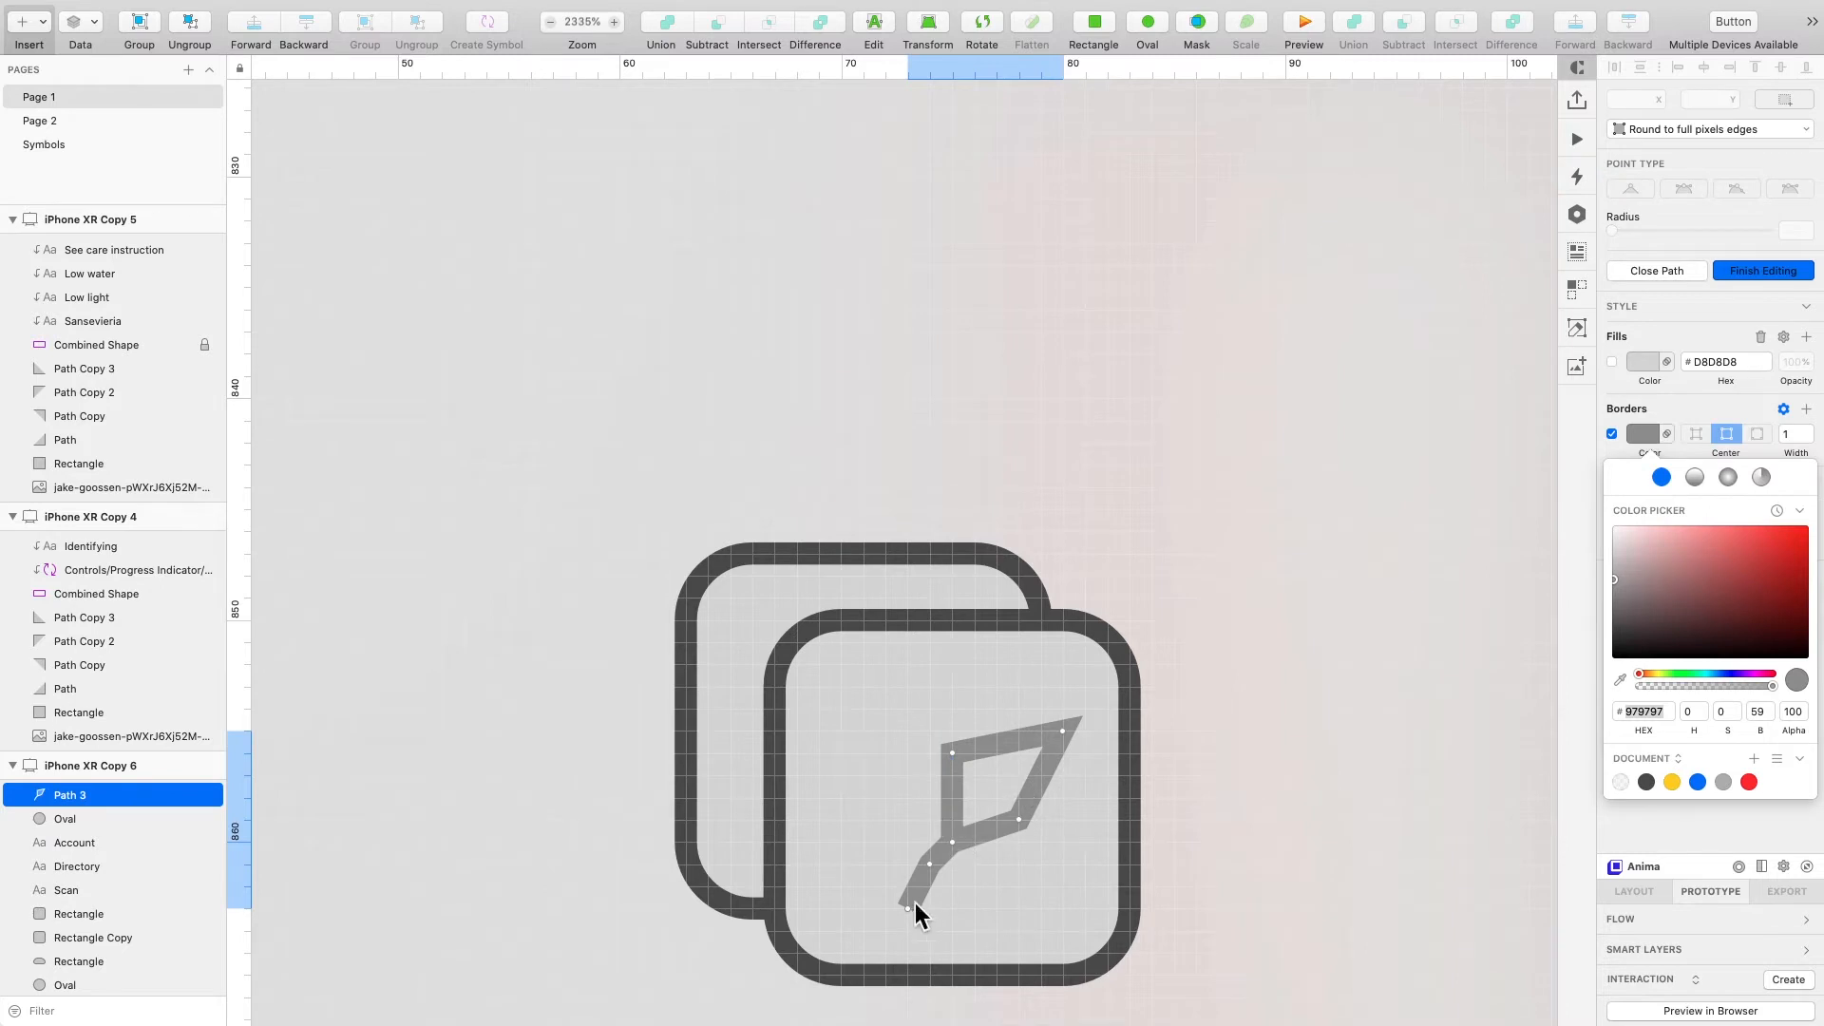
- Curve the leaf path's corner points into a rounded leaf shape and shift the leaf slightly left
double_click(929, 864)
double_click(952, 753)
left_click_drag(953, 753, 973, 753)
double_click(1020, 819)
mouse_move(1019, 819)
left_mouse_down()
mouse_move(1009, 803)
mouse_move(1018, 815)
left_mouse_up()
left_click_drag(1061, 729, 1081, 730)
key("Escape")
key("Escape")
key("Escape")
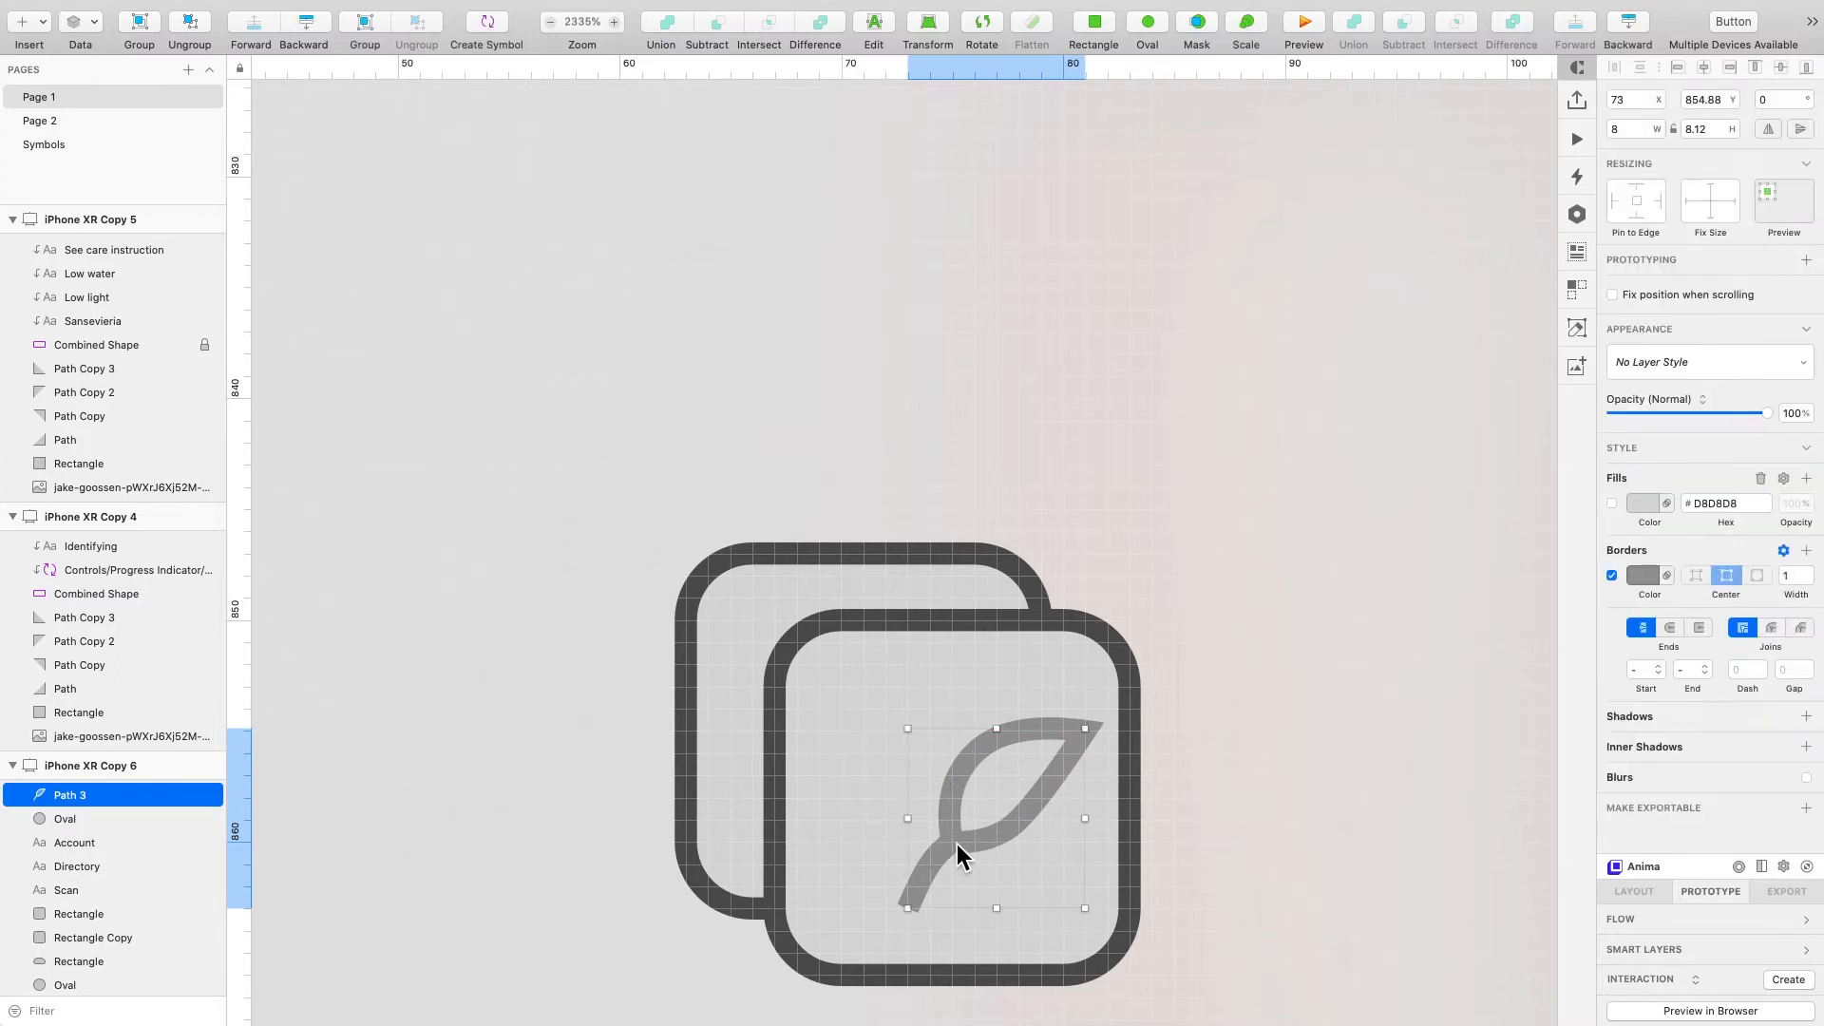
left_click_drag(958, 844, 914, 841)
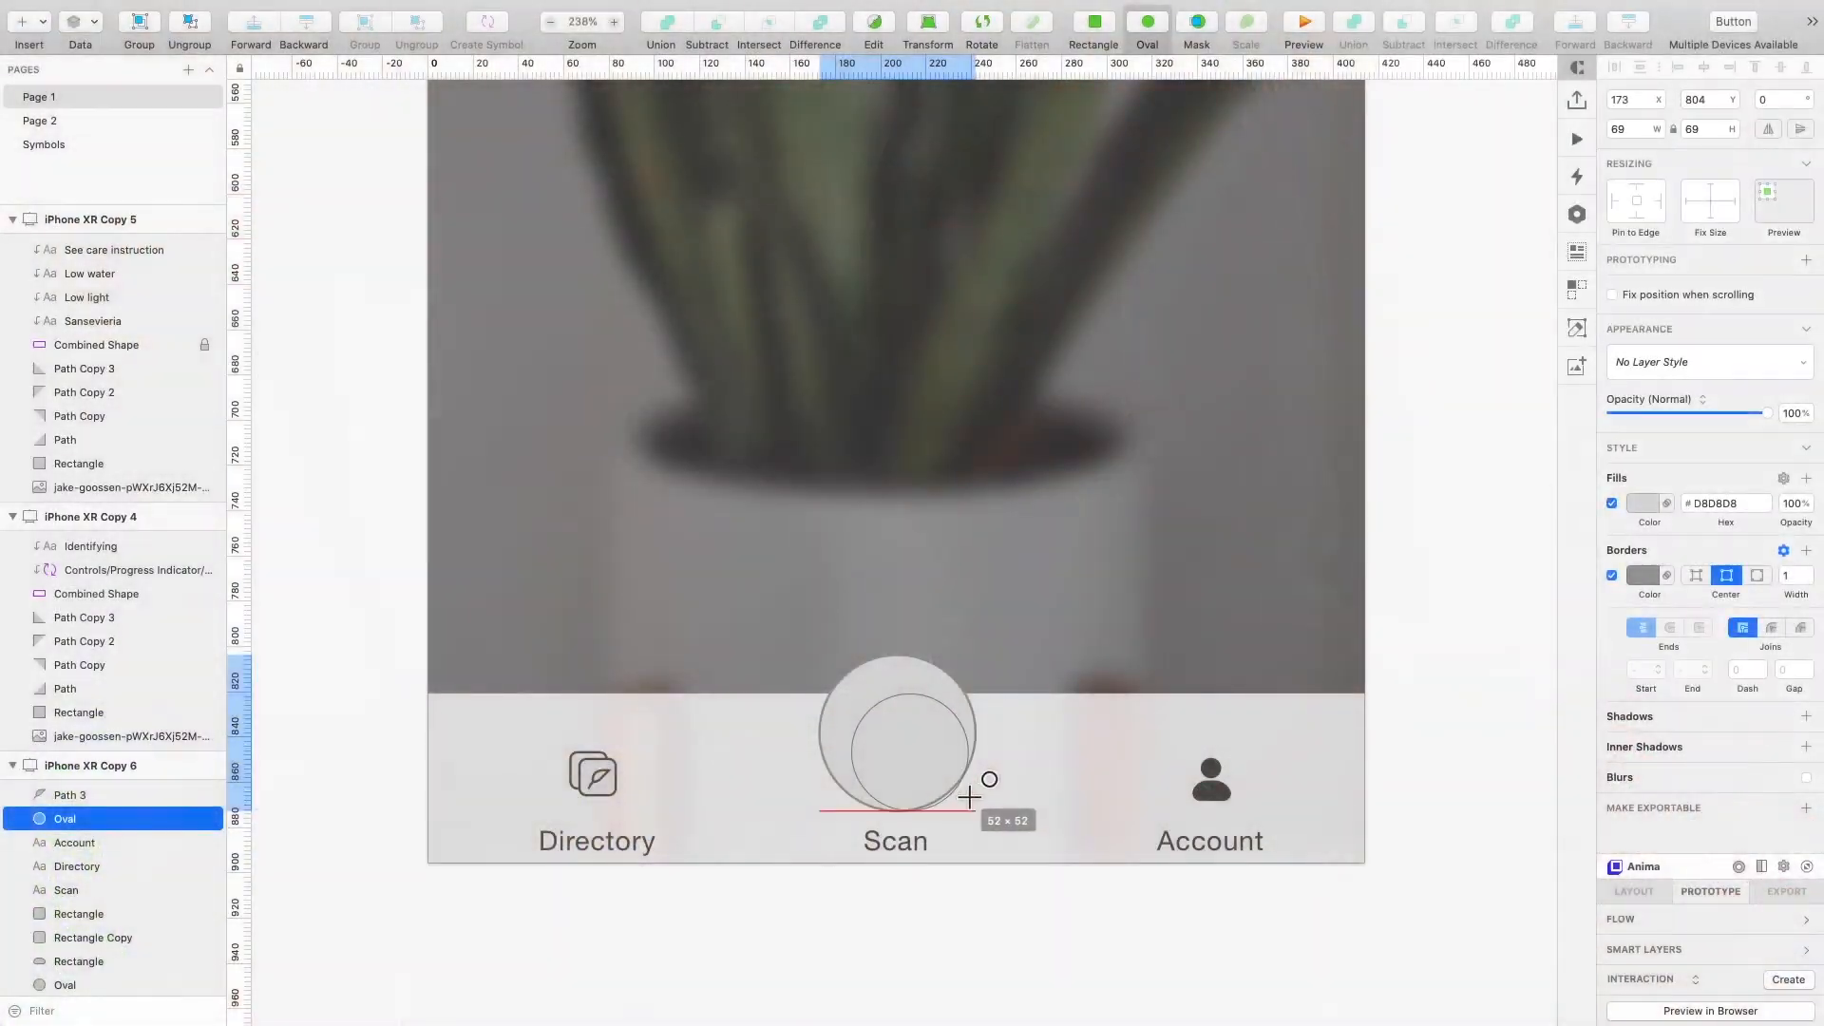
- Resize the Scan button's inner circle to 55 × 55 and nudge it back to the centre of the outer ring
left_click_drag(967, 796, 968, 796)
left_click(1707, 64)
key("Up")
key("Up")
key("Up")
key("Up")
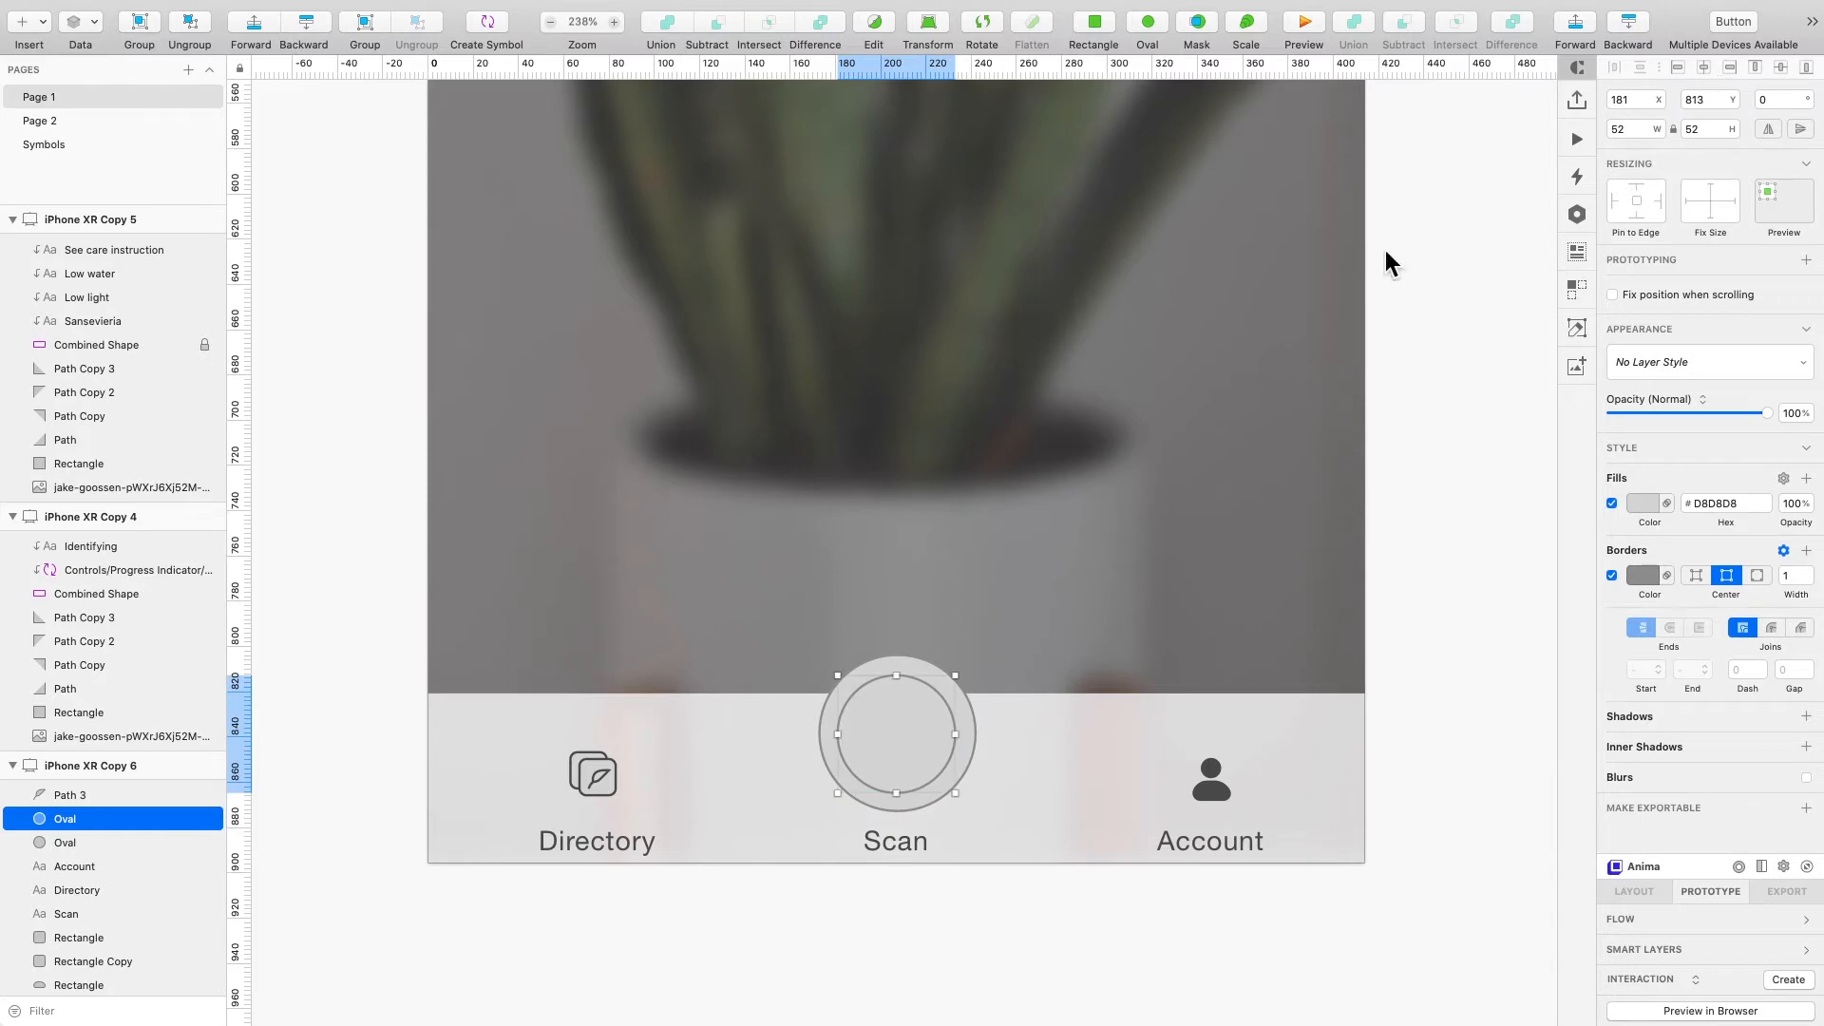
left_click_drag(955, 792, 964, 802)
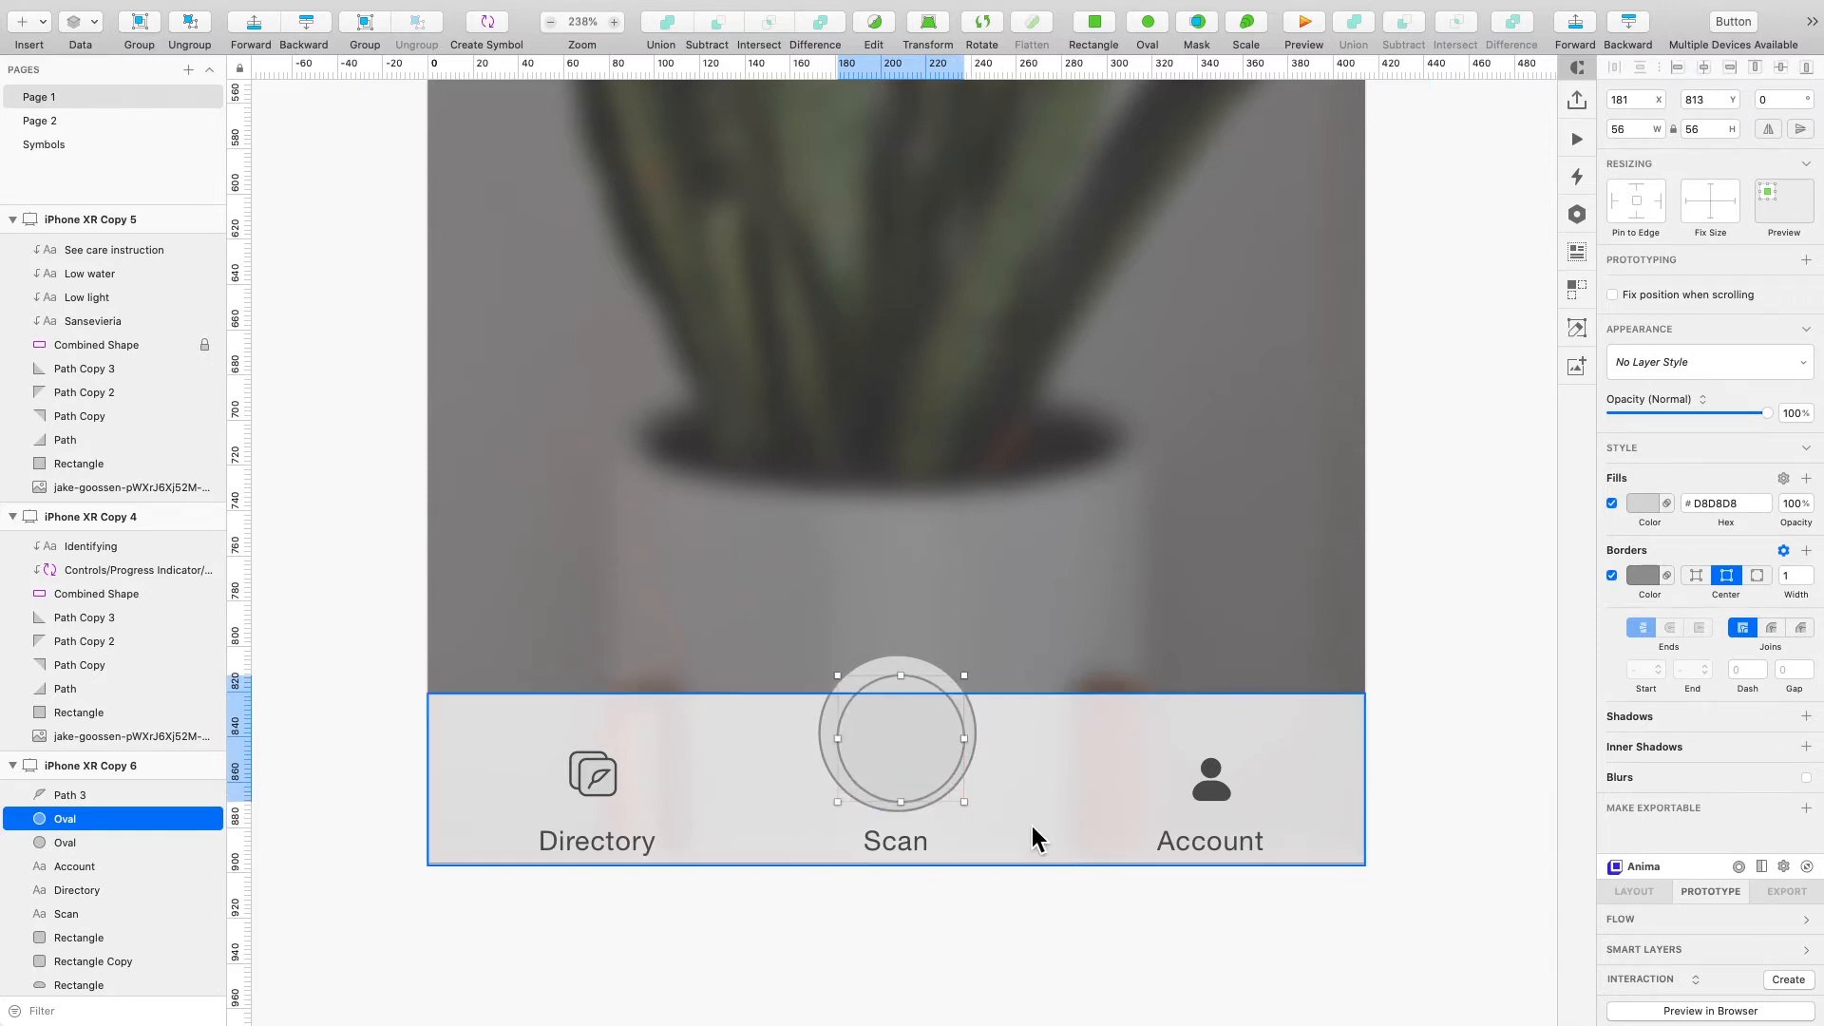
key("Left")
key("Up")
key("Up")
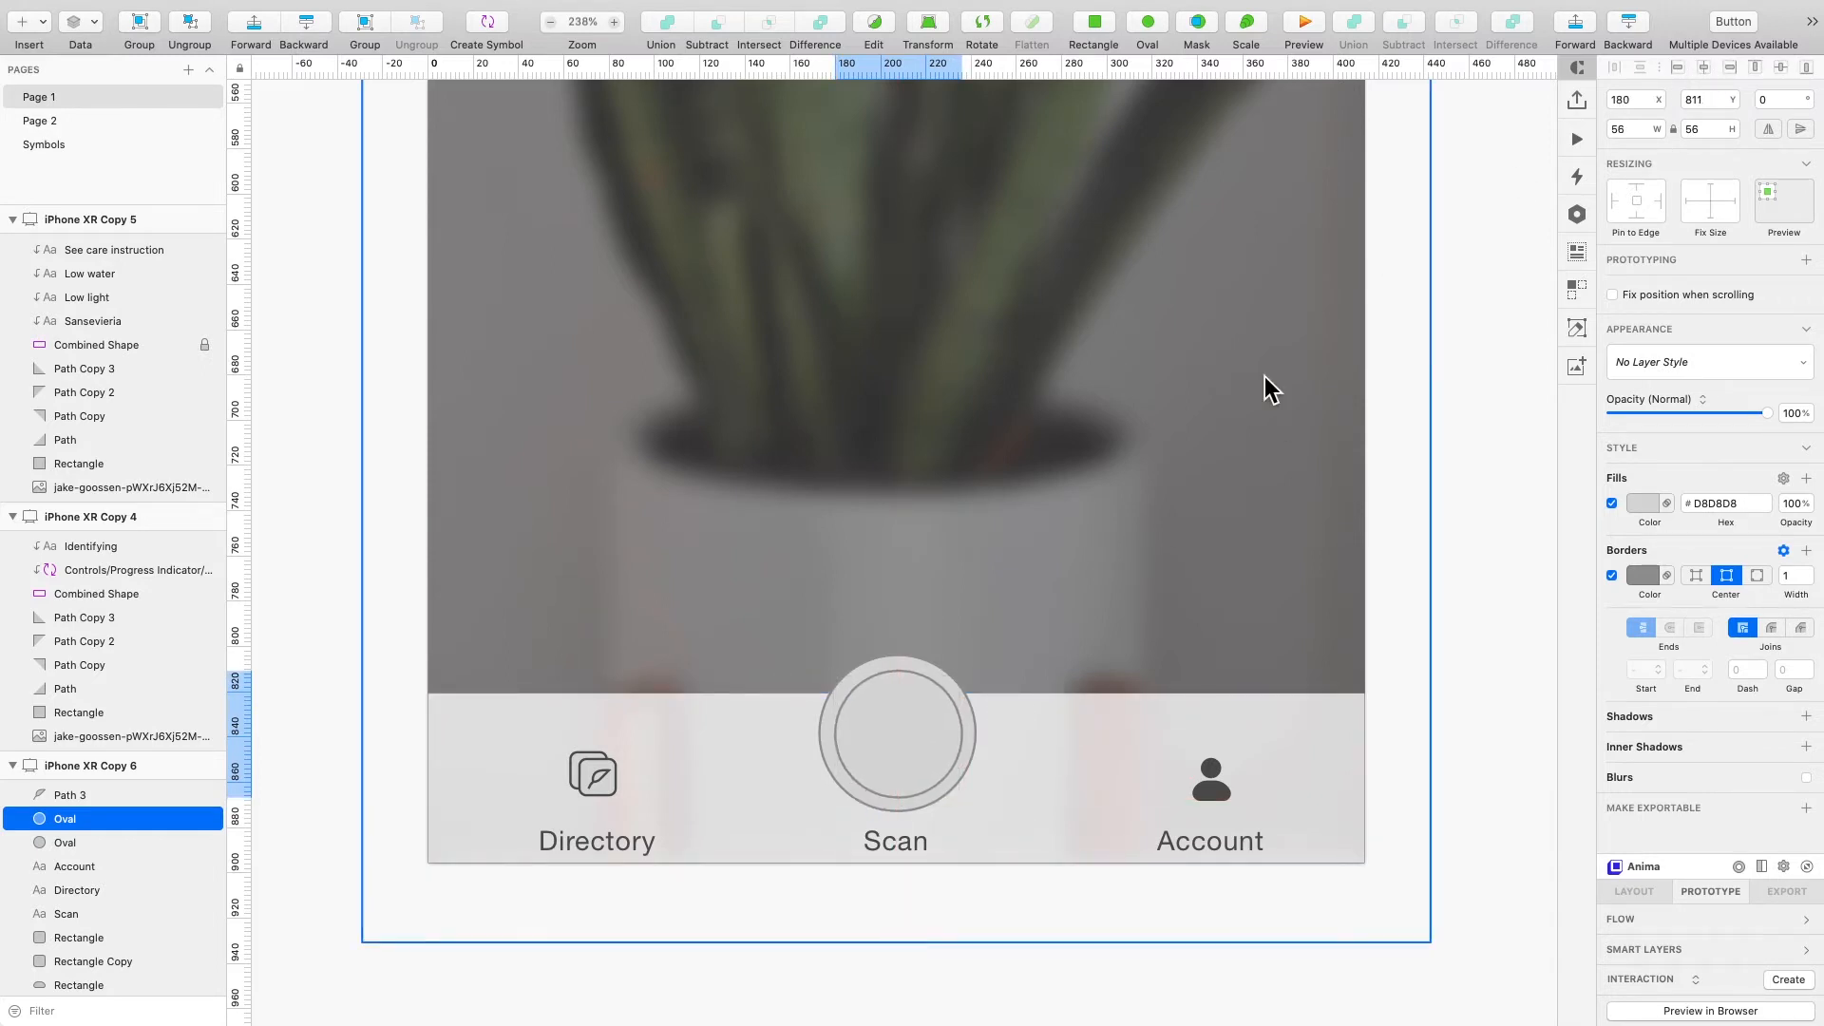
left_click(1658, 132)
key("Left")
key("Right")
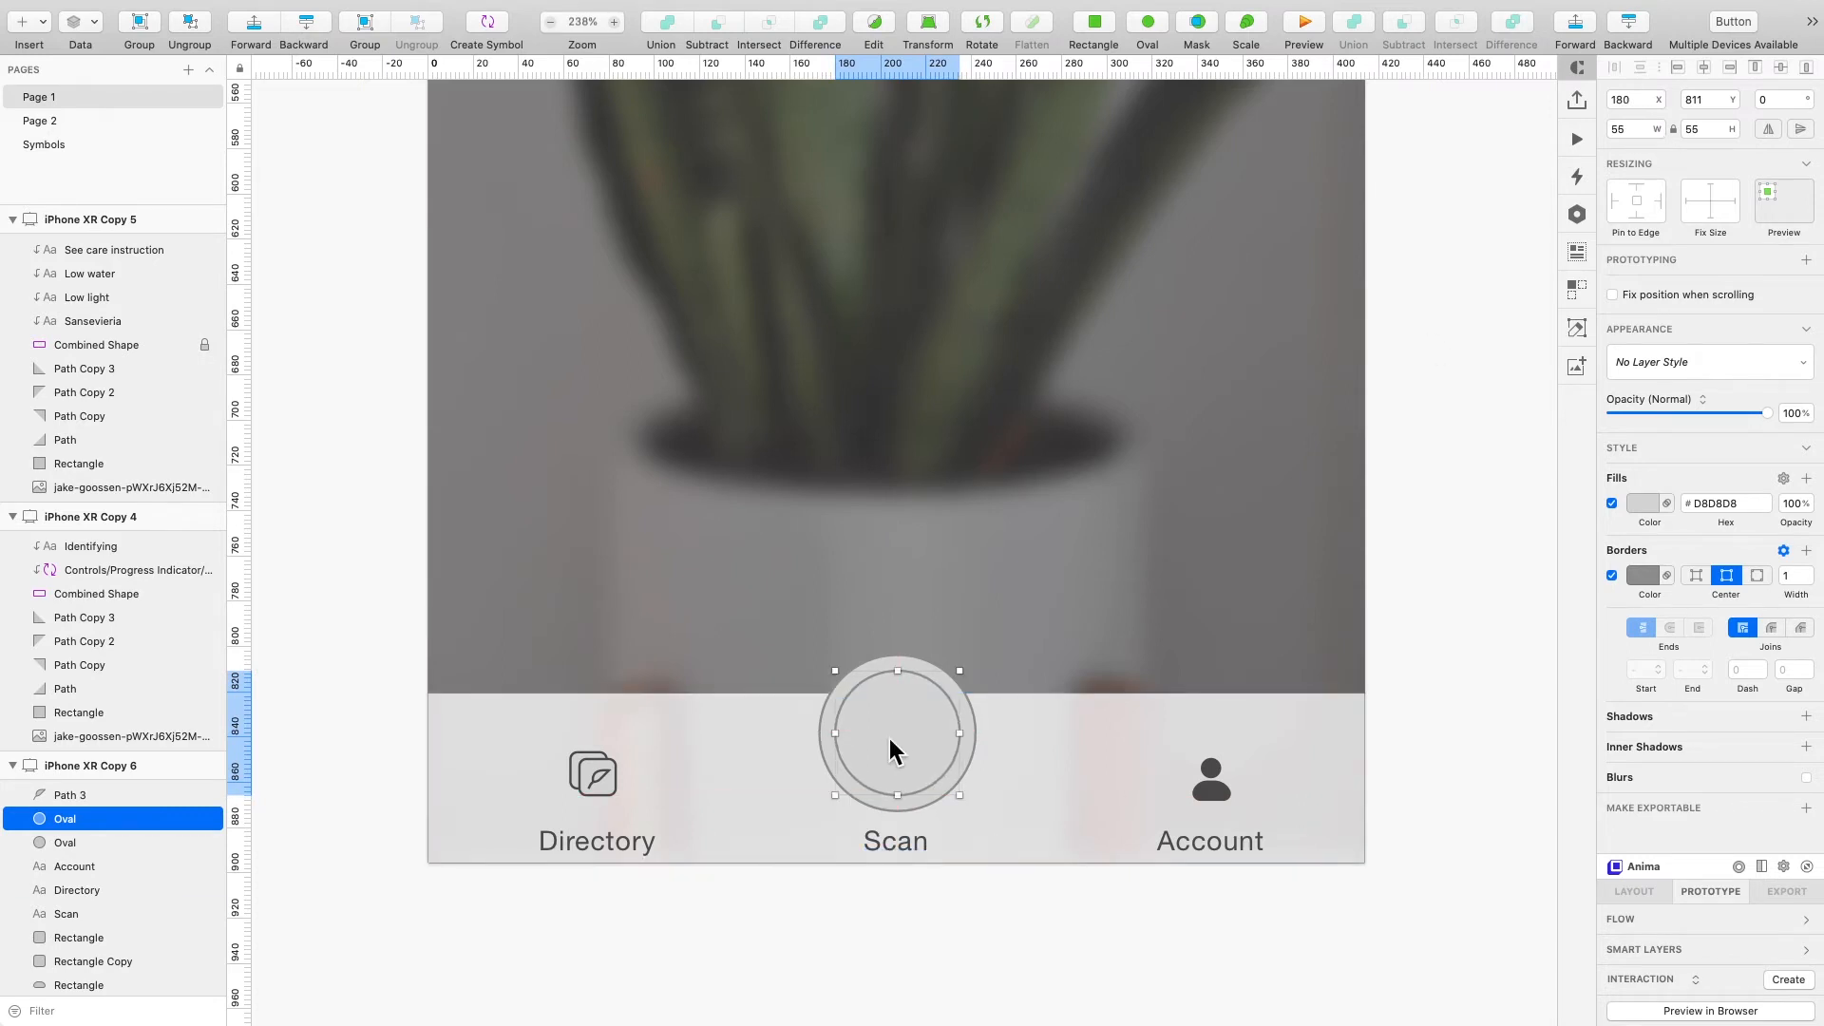
- Draw a tiny 5 × 5 circle at the centre of the Scan button
key("o")
left_click_drag(891, 735, 903, 745)
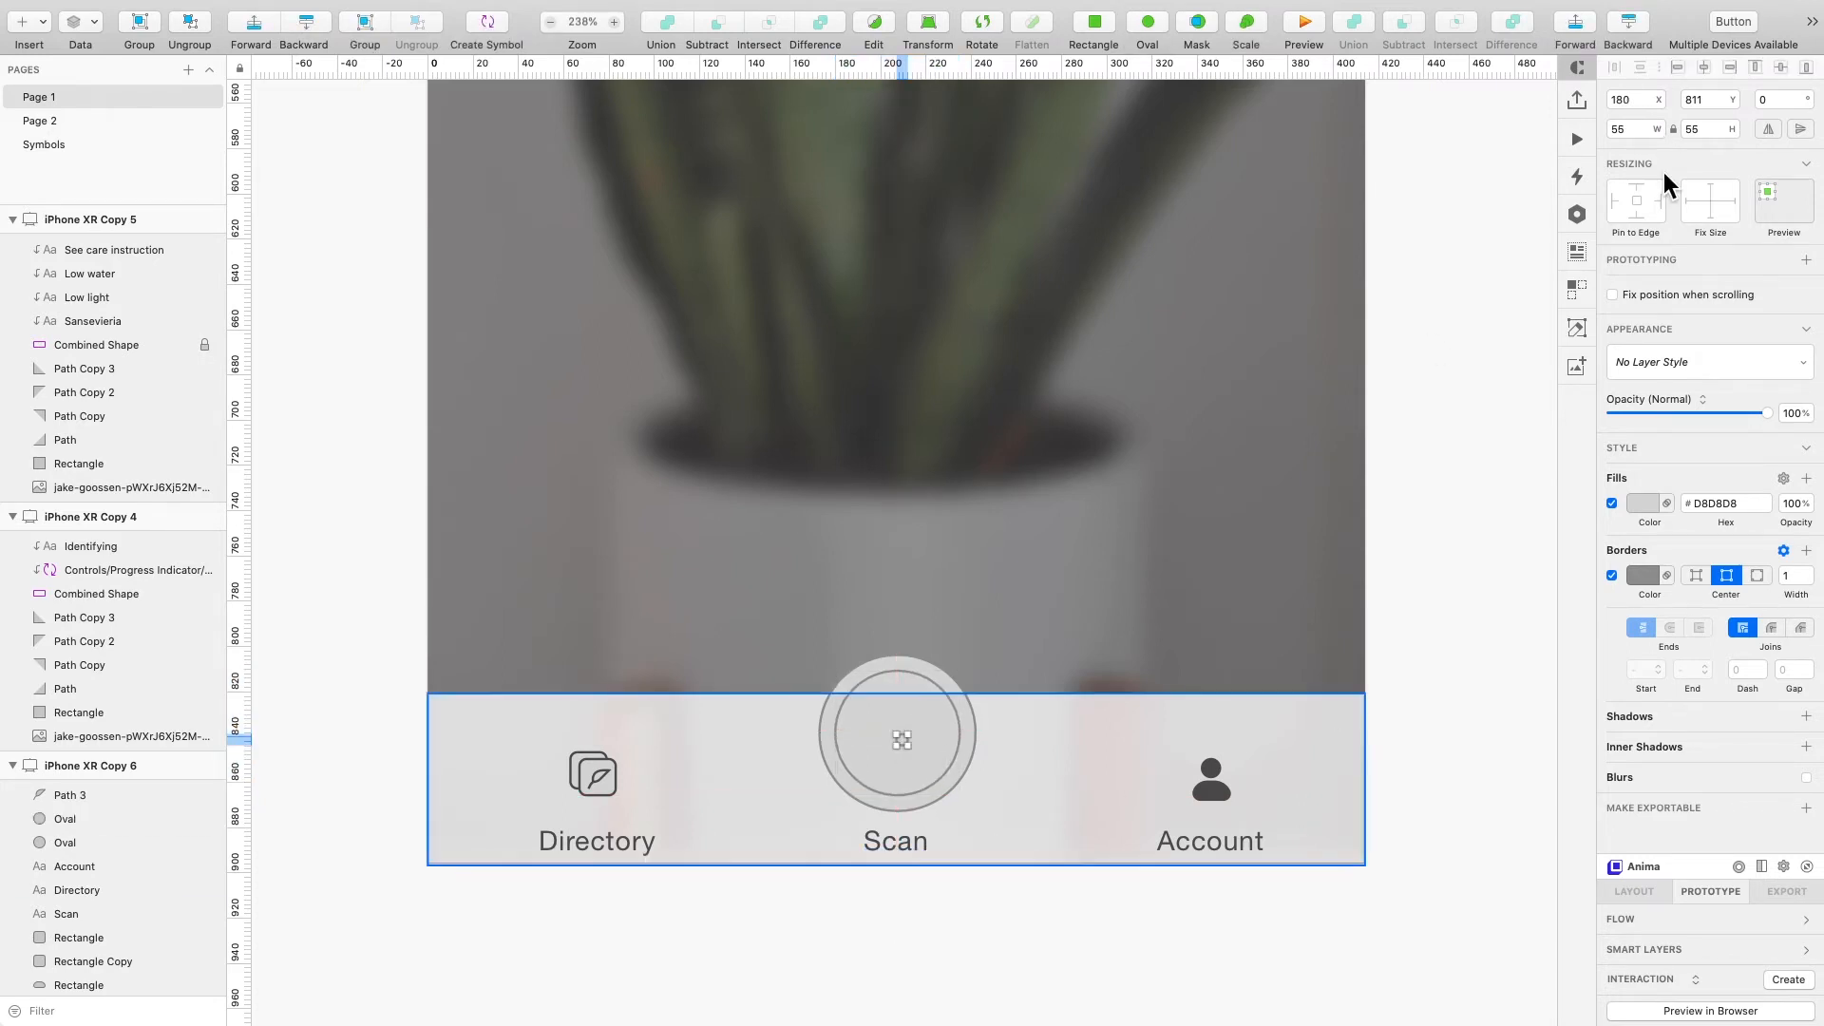
key("Up")
key("Up")
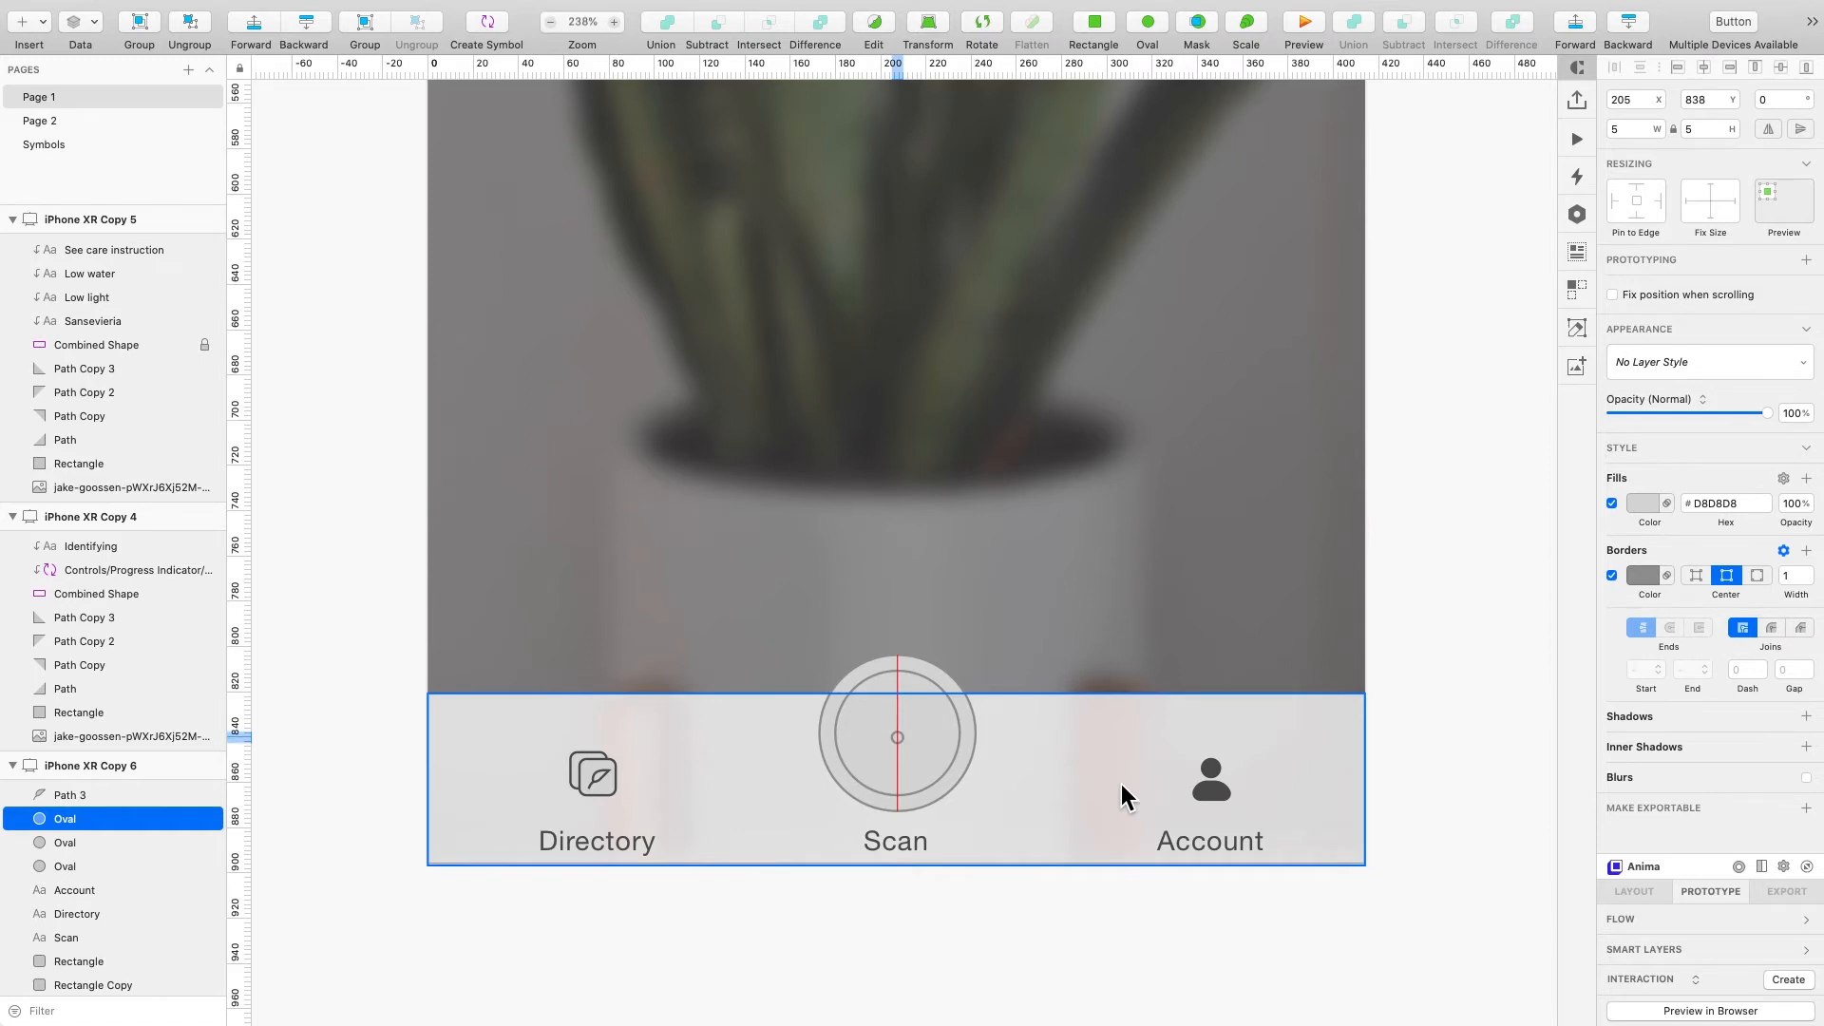
left_click(1030, 931)
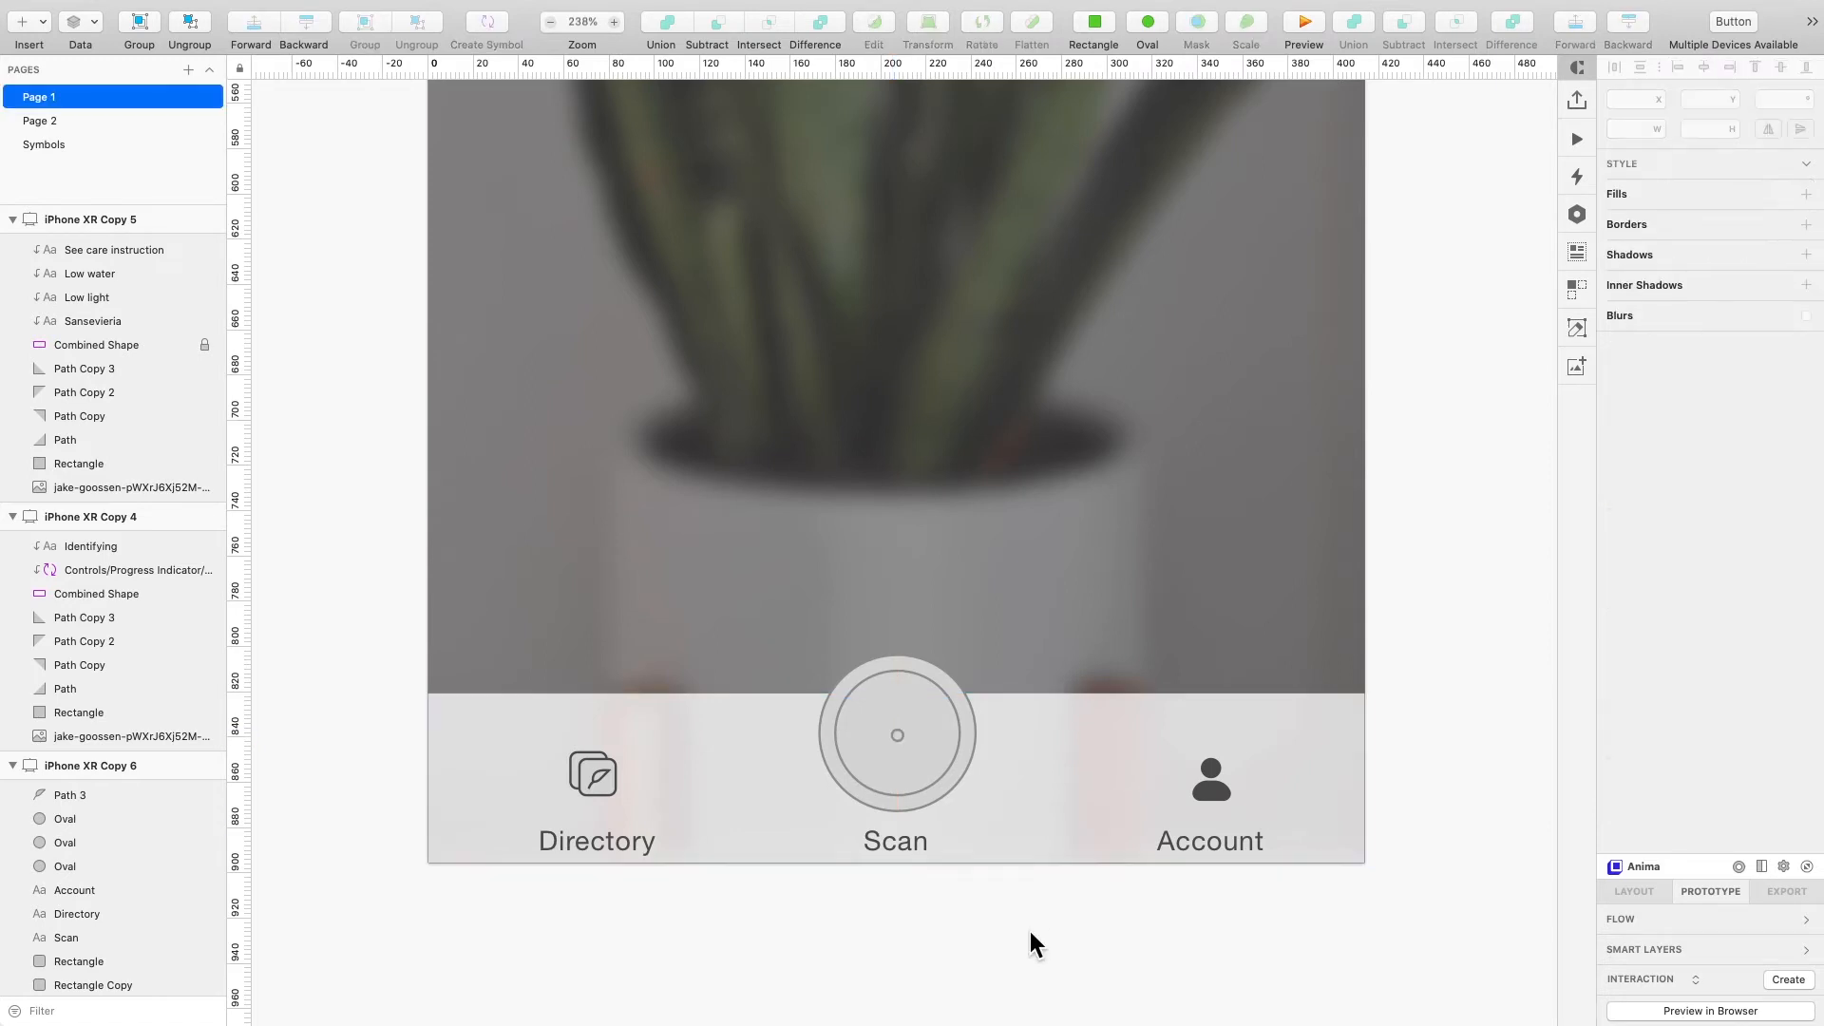
- Set the fill of the Scan button's circles to white #FFFFFF
scroll(1030, 930, "down", 5)
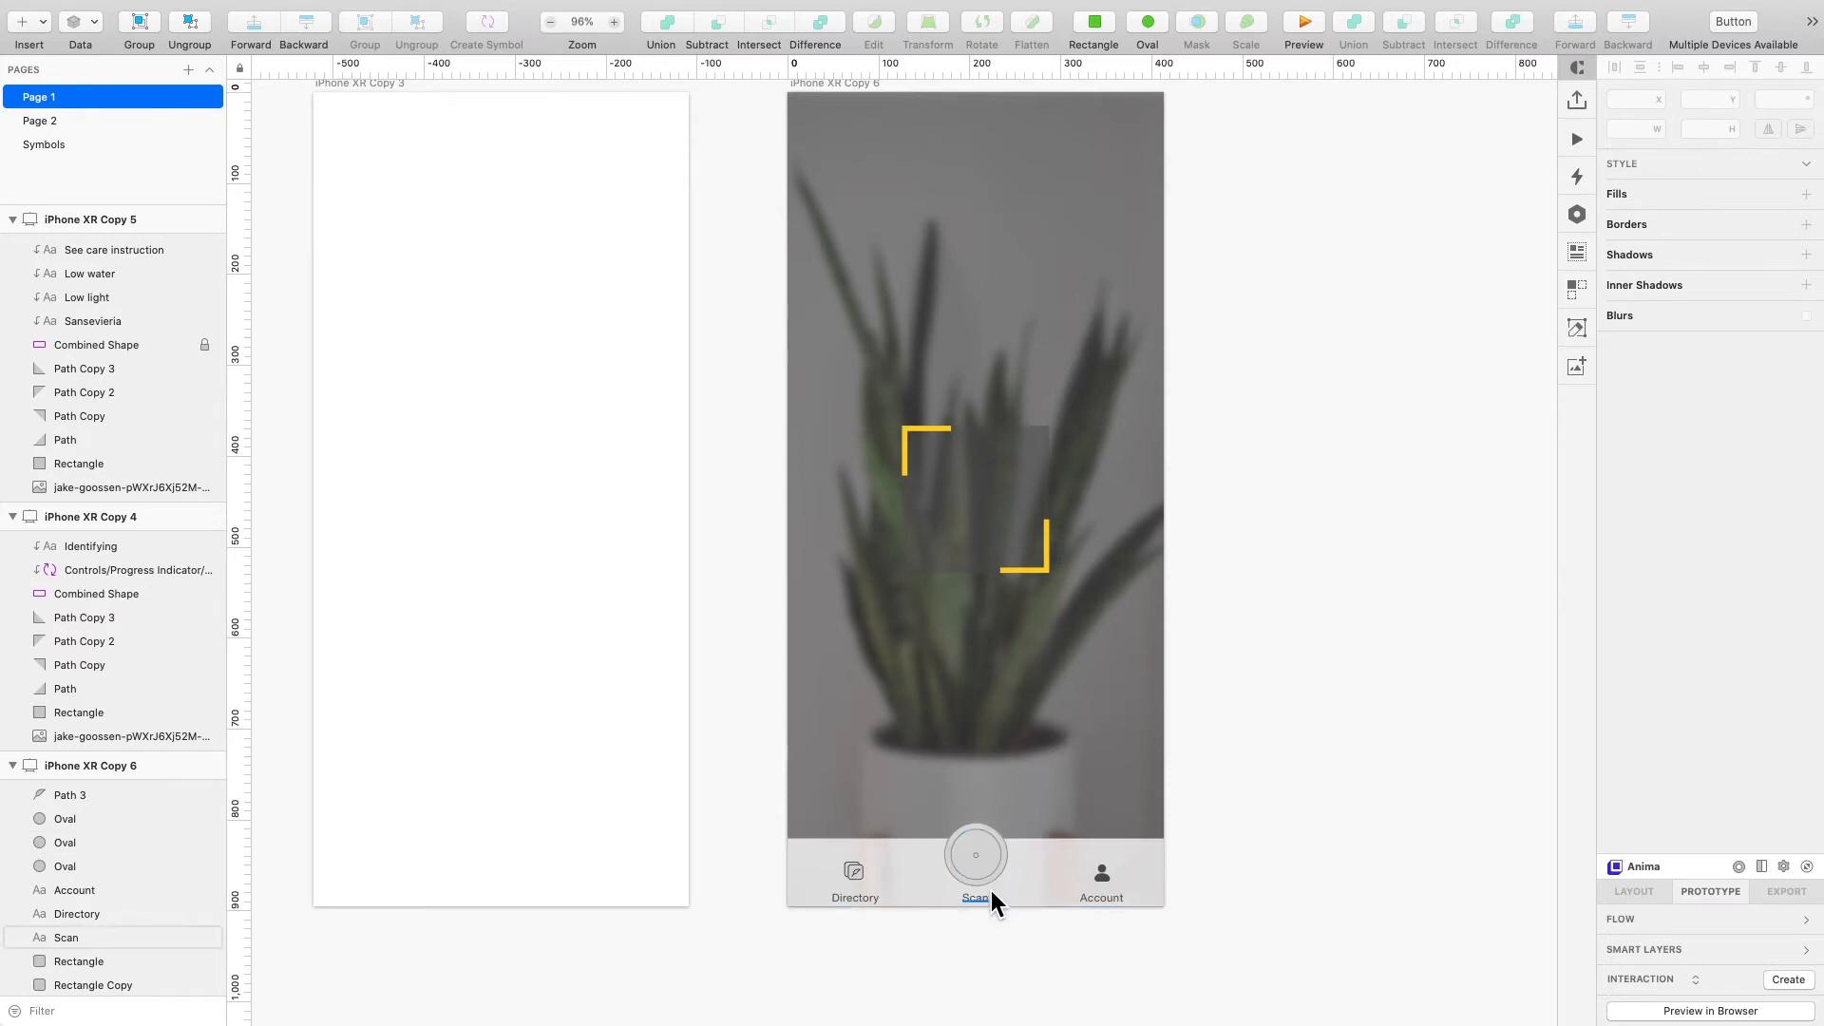
scroll(990, 891, "up", 5)
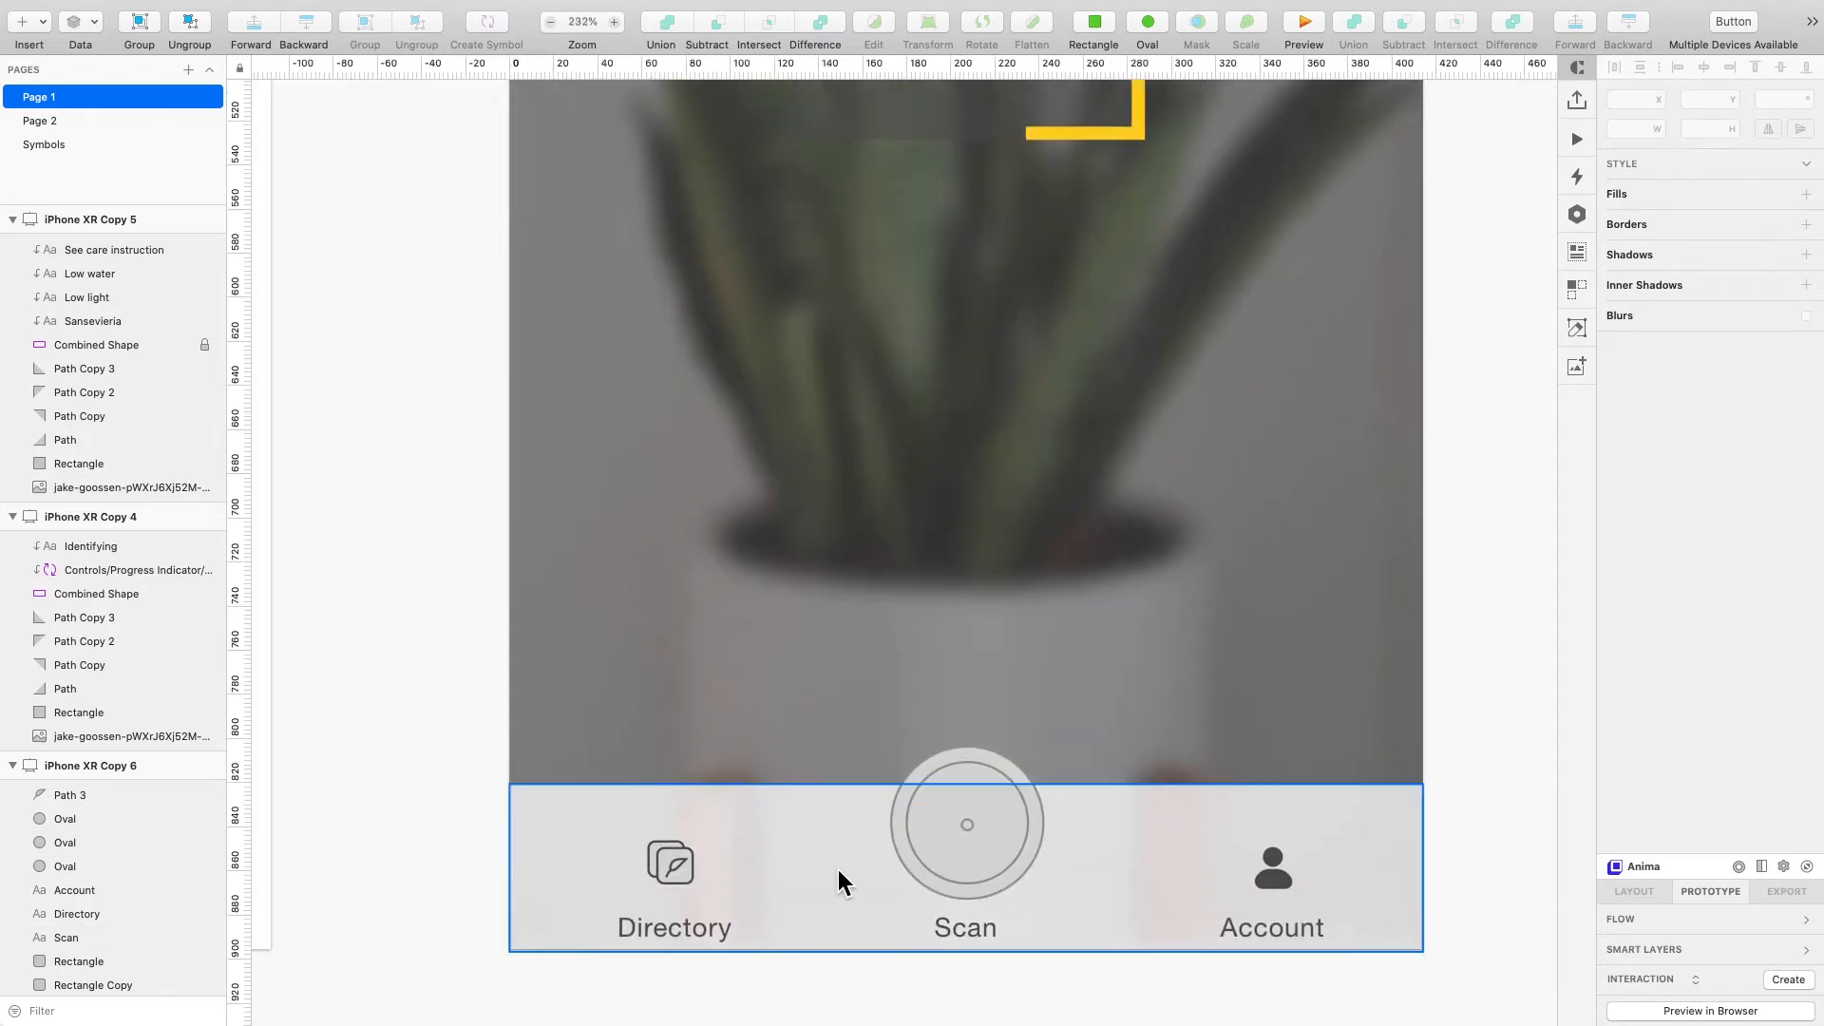
left_click(965, 824)
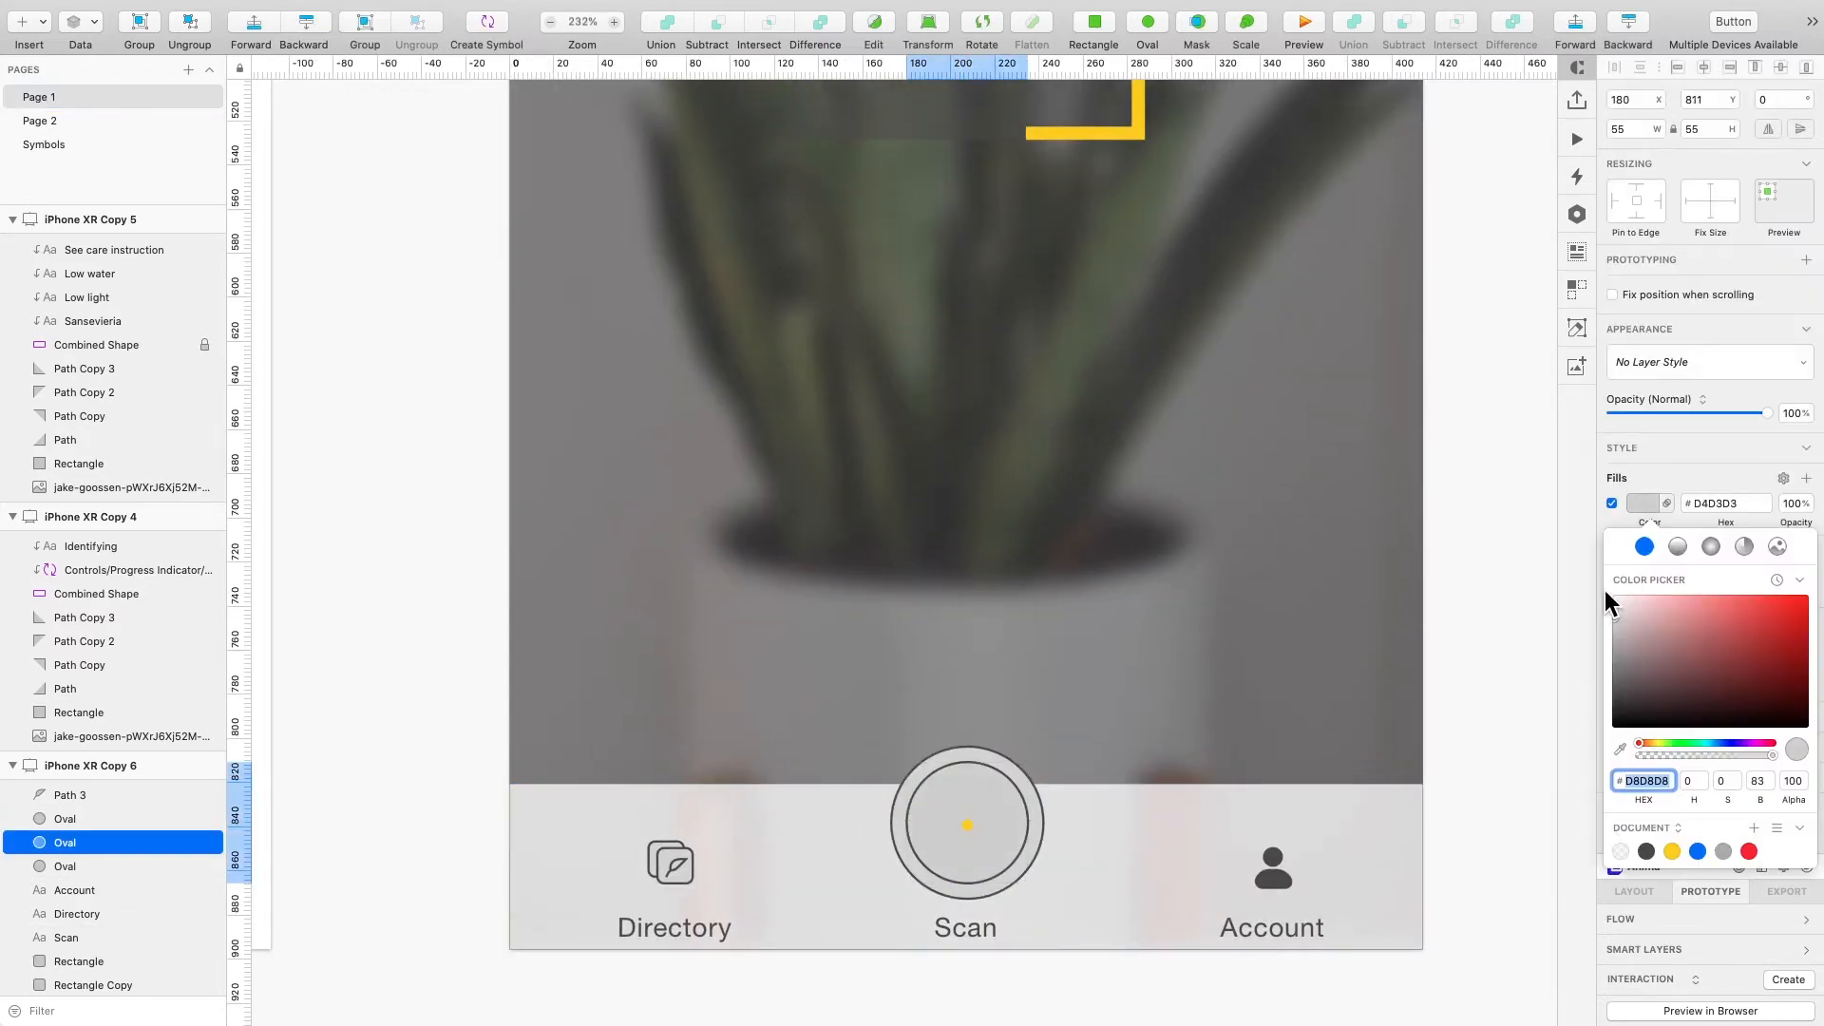
left_click_drag(1605, 590, 1598, 507)
left_click(1033, 826)
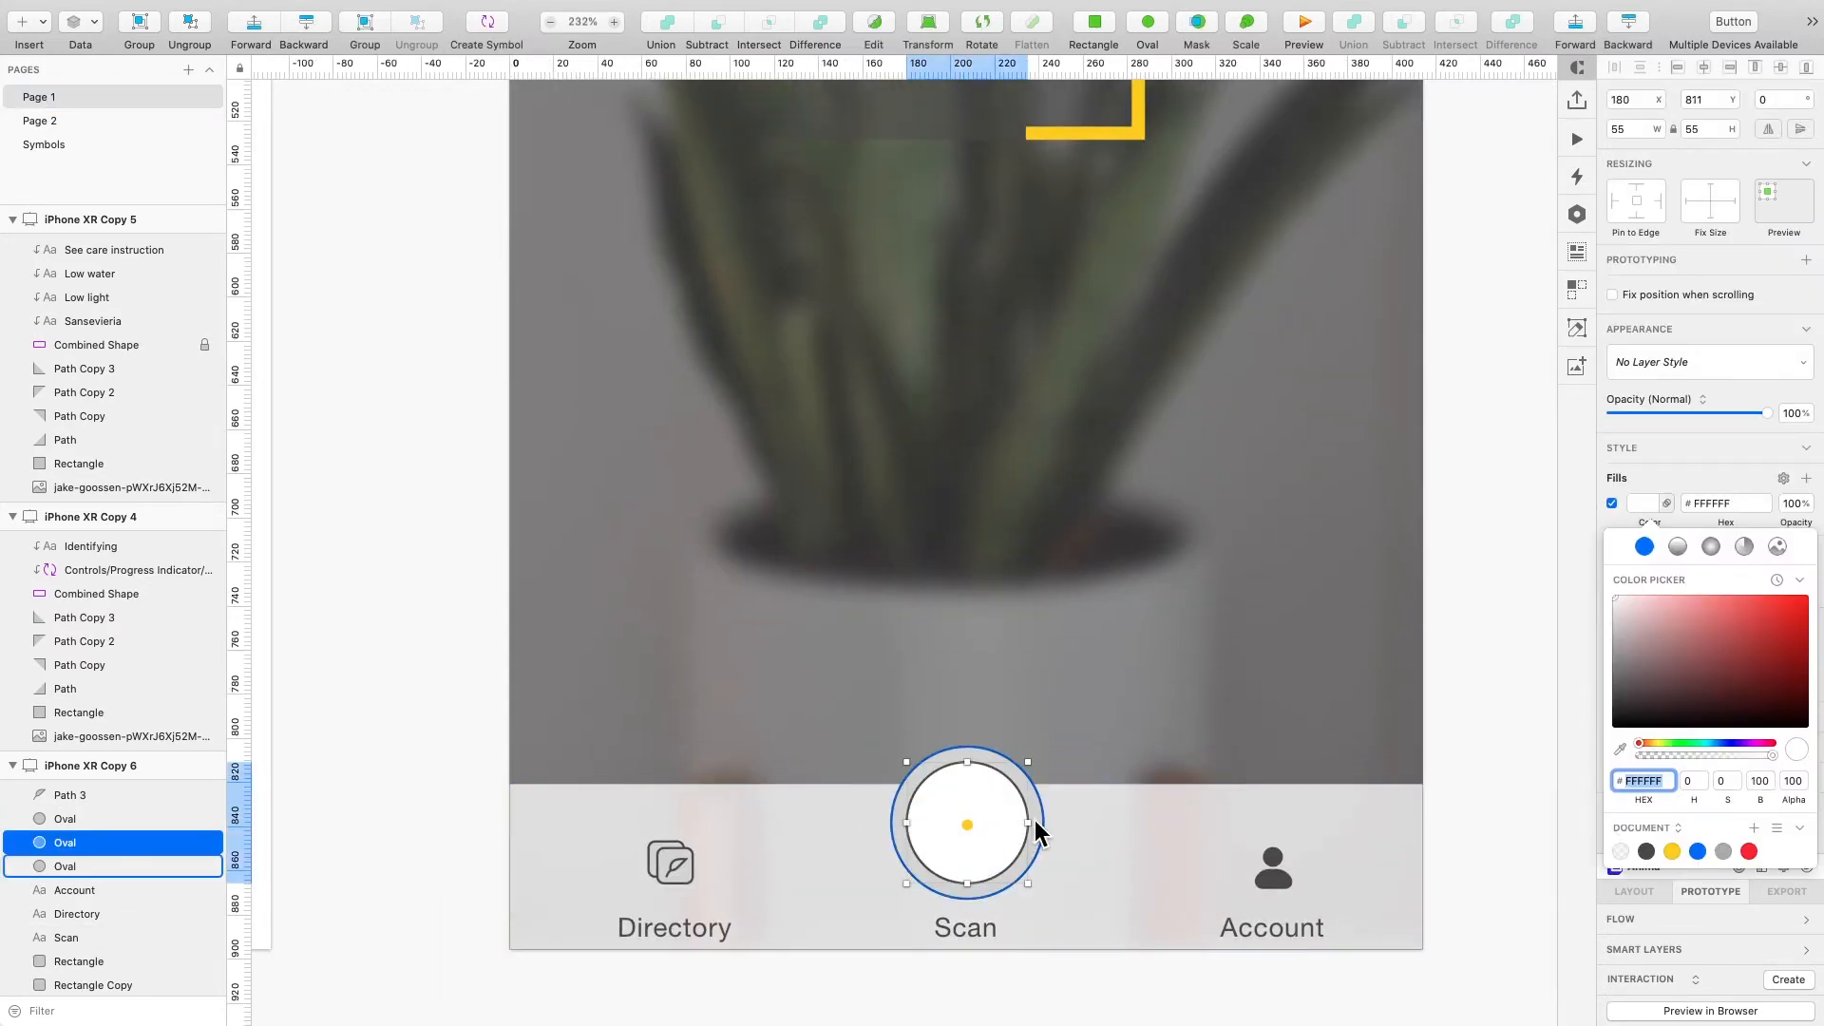
left_click(1620, 750)
left_click(989, 856)
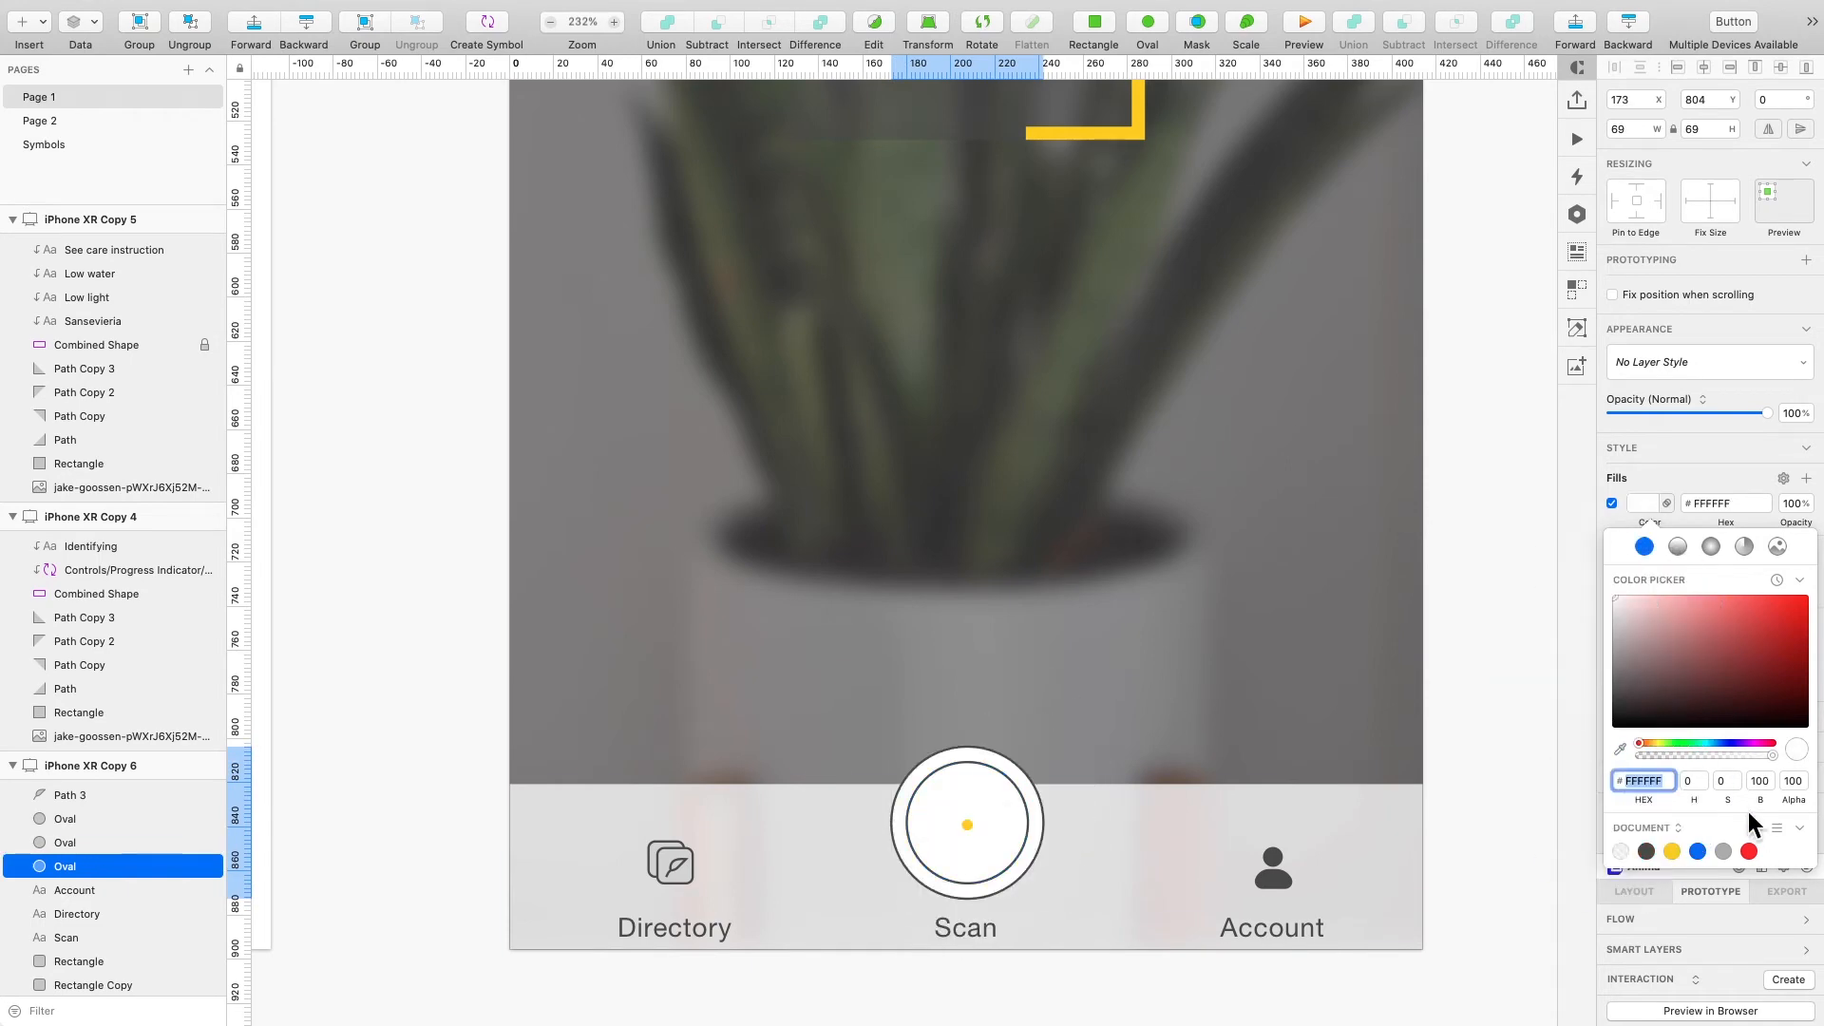
left_click(1453, 981)
- In the plant id document, mask the Agave Plant photo with its circle on the Plant Directory screen
scroll(993, 879, "down", 3)
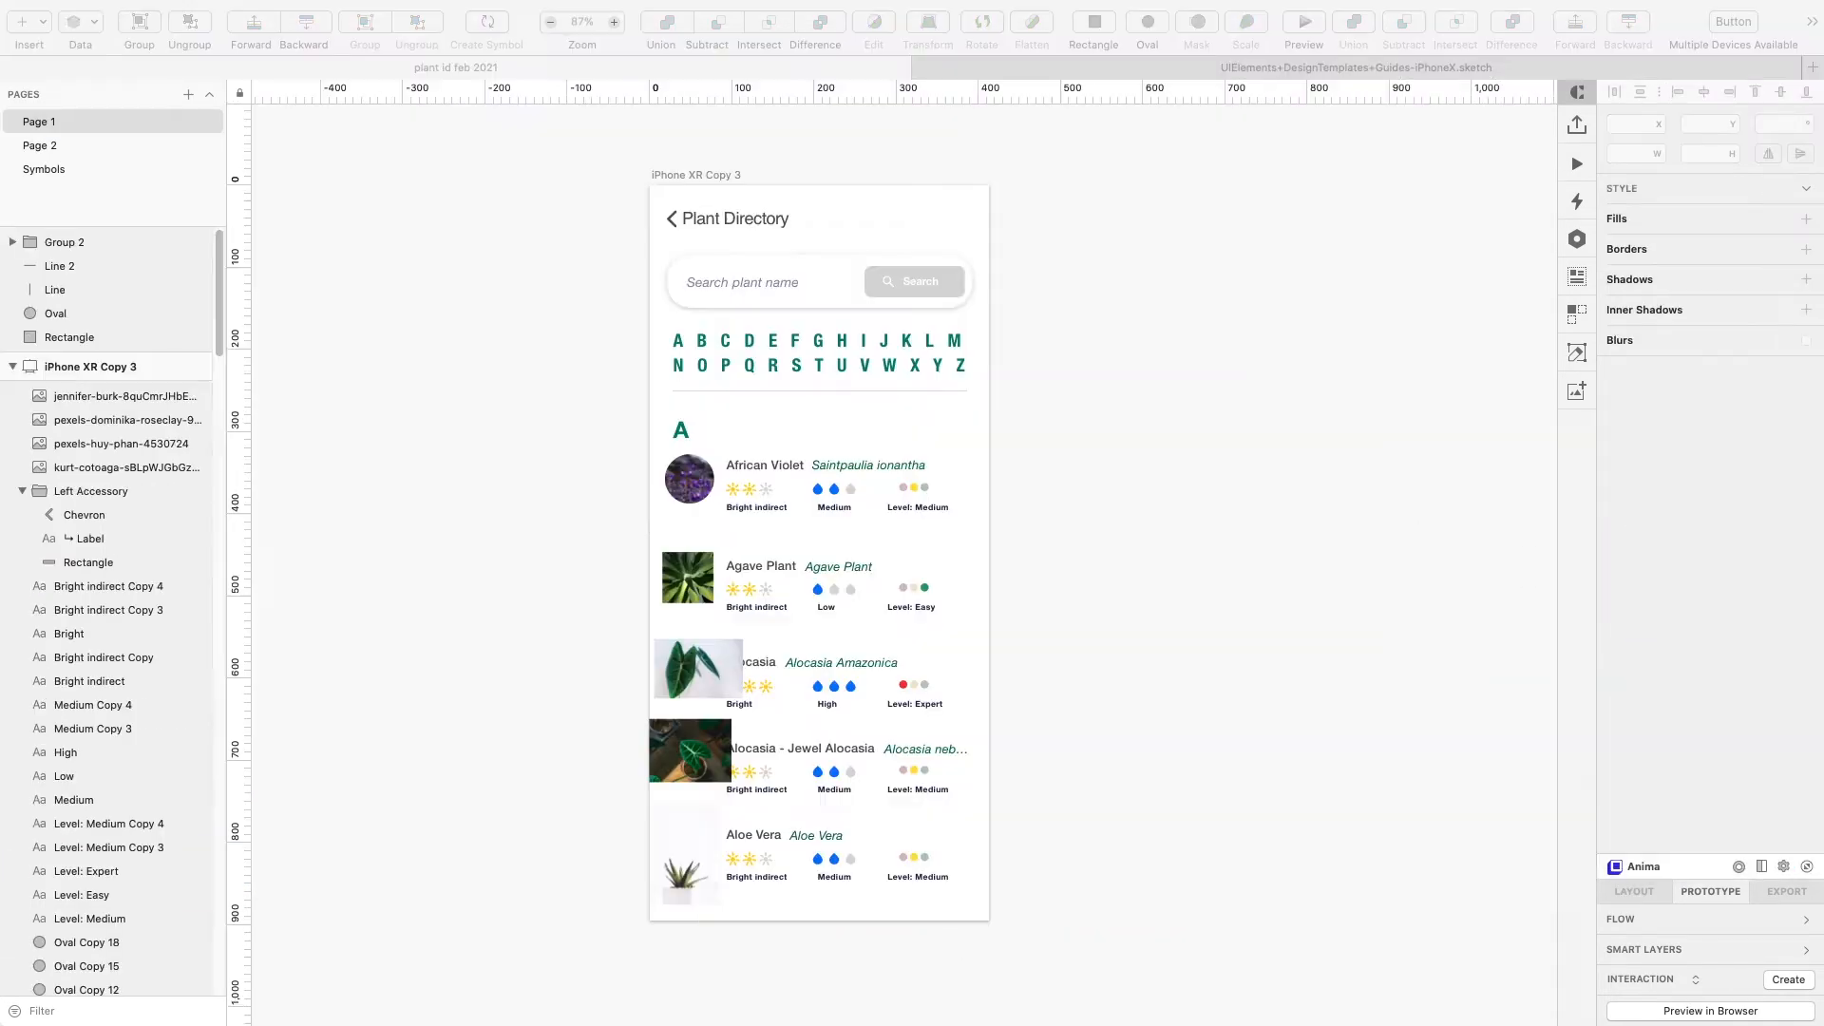
left_click(475, 397)
scroll(658, 539, "up", 5)
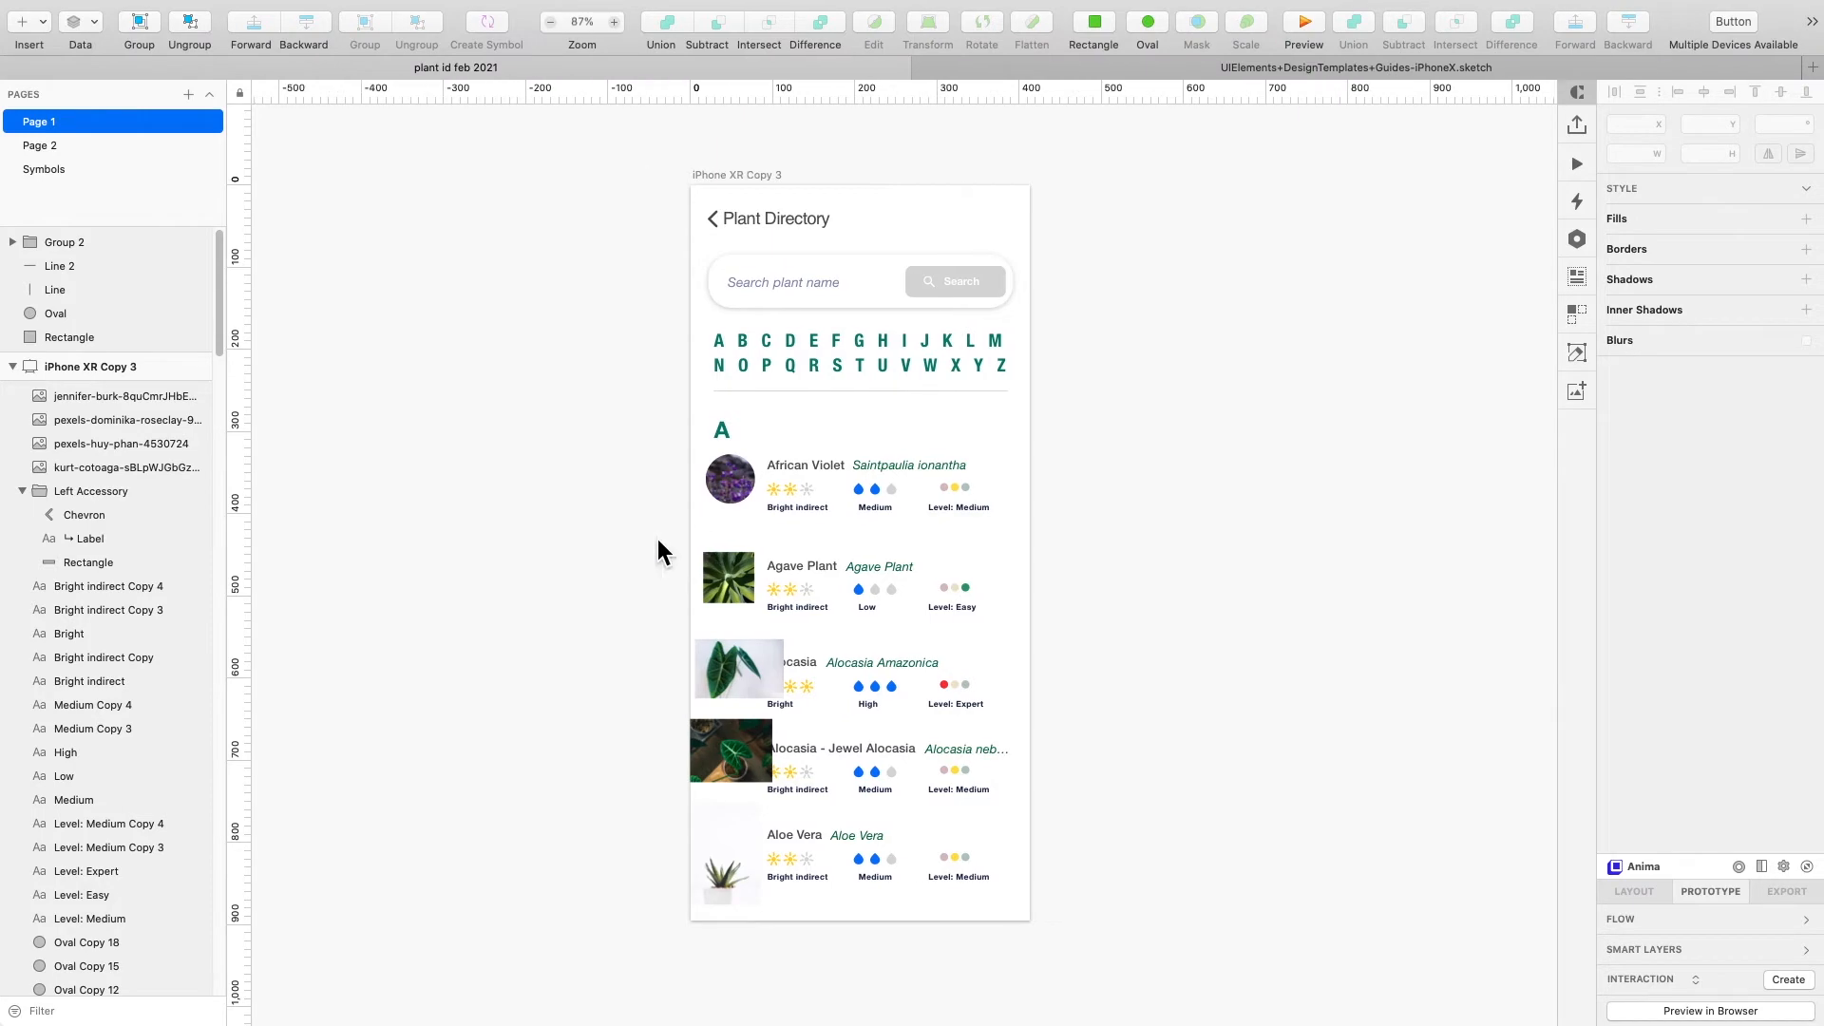
scroll(821, 601, "up", 3)
scroll(734, 625, "down", 1)
scroll(697, 652, "up", 5)
scroll(676, 528, "down", 1)
left_click_drag(666, 630, 659, 674)
left_click(710, 574, "shift")
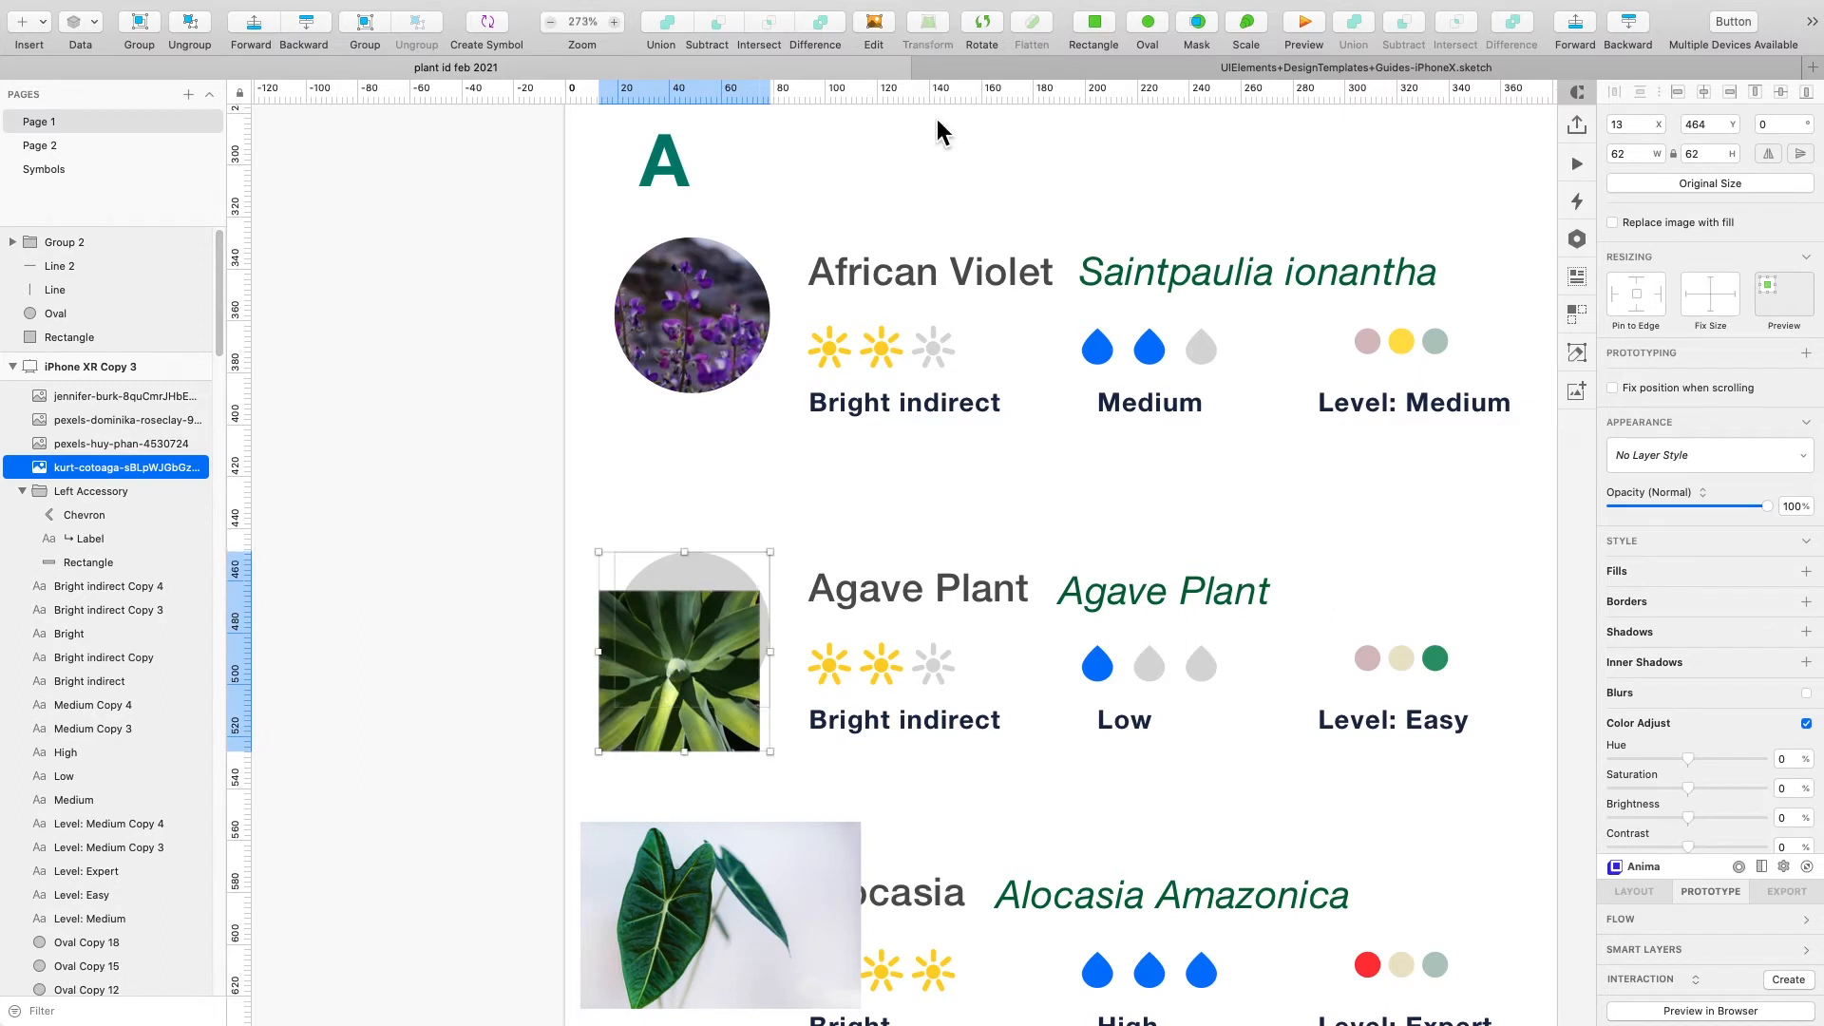
left_click(1199, 21)
left_click_drag(684, 651, 696, 615)
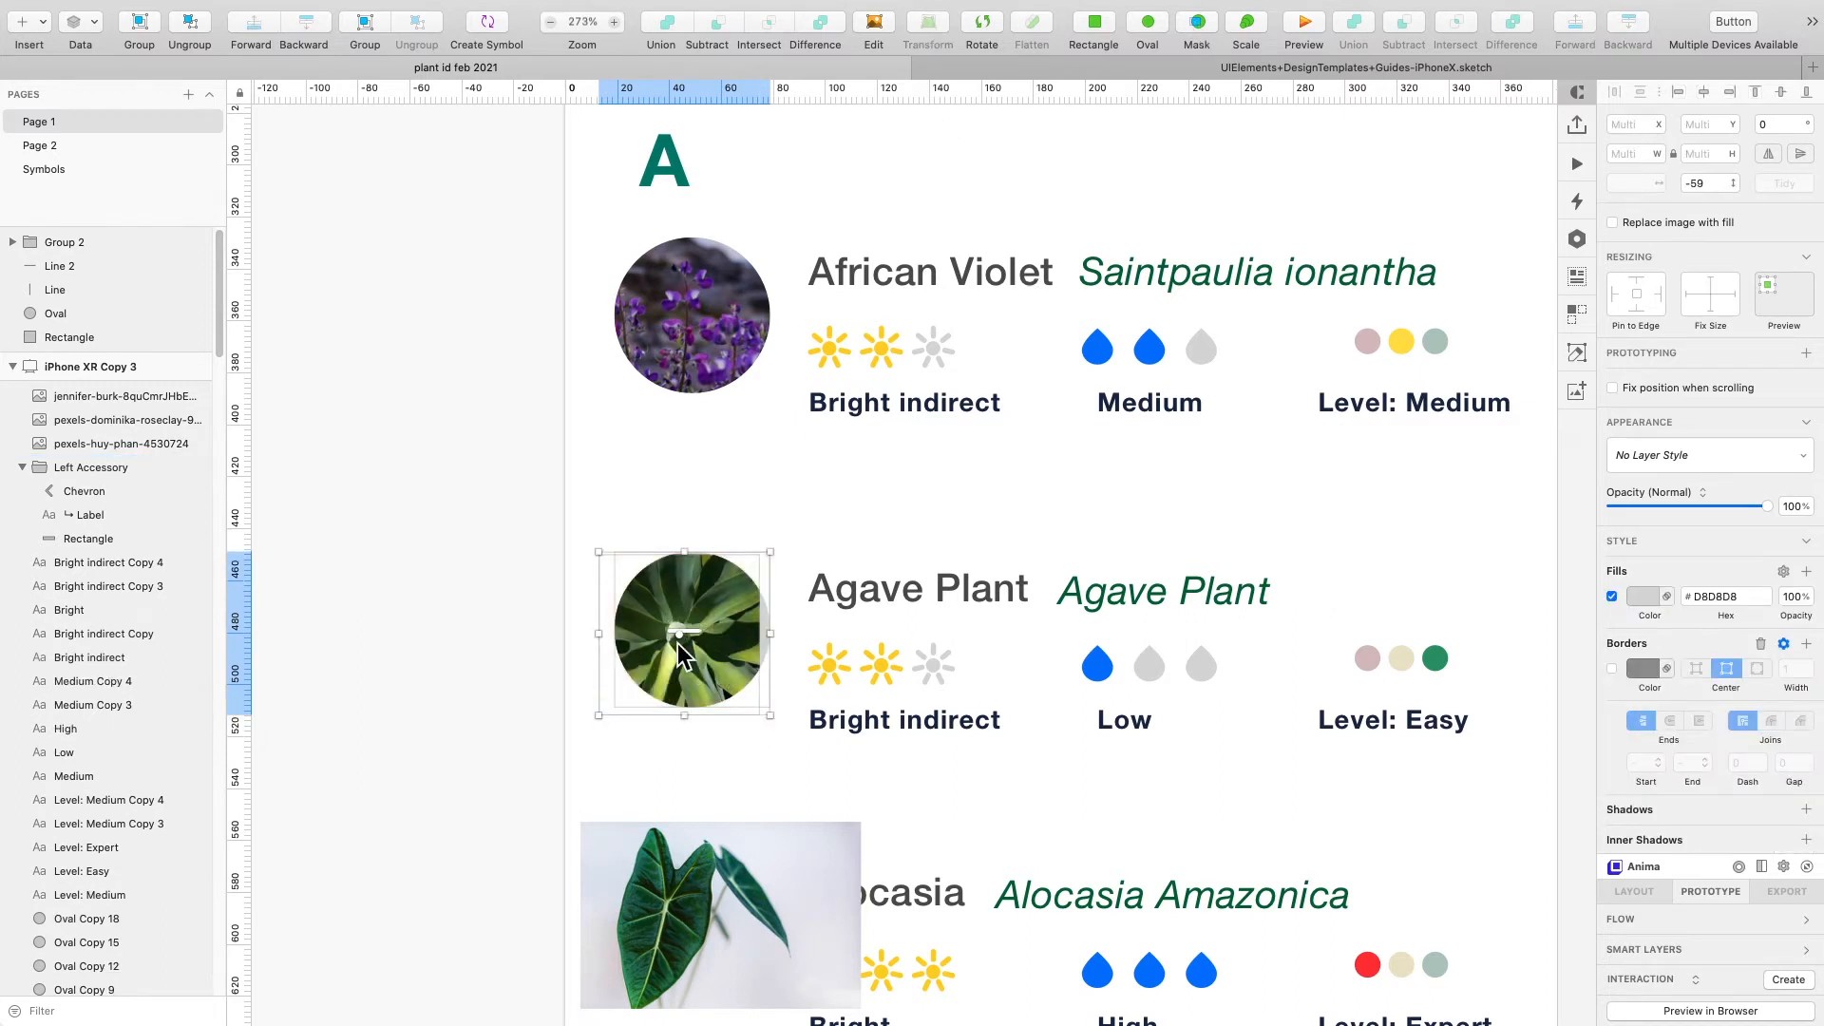
- Reposition the Agave Plant photo inside its circular mask
left_click_drag(677, 631, 685, 631)
left_click_drag(767, 712, 848, 694)
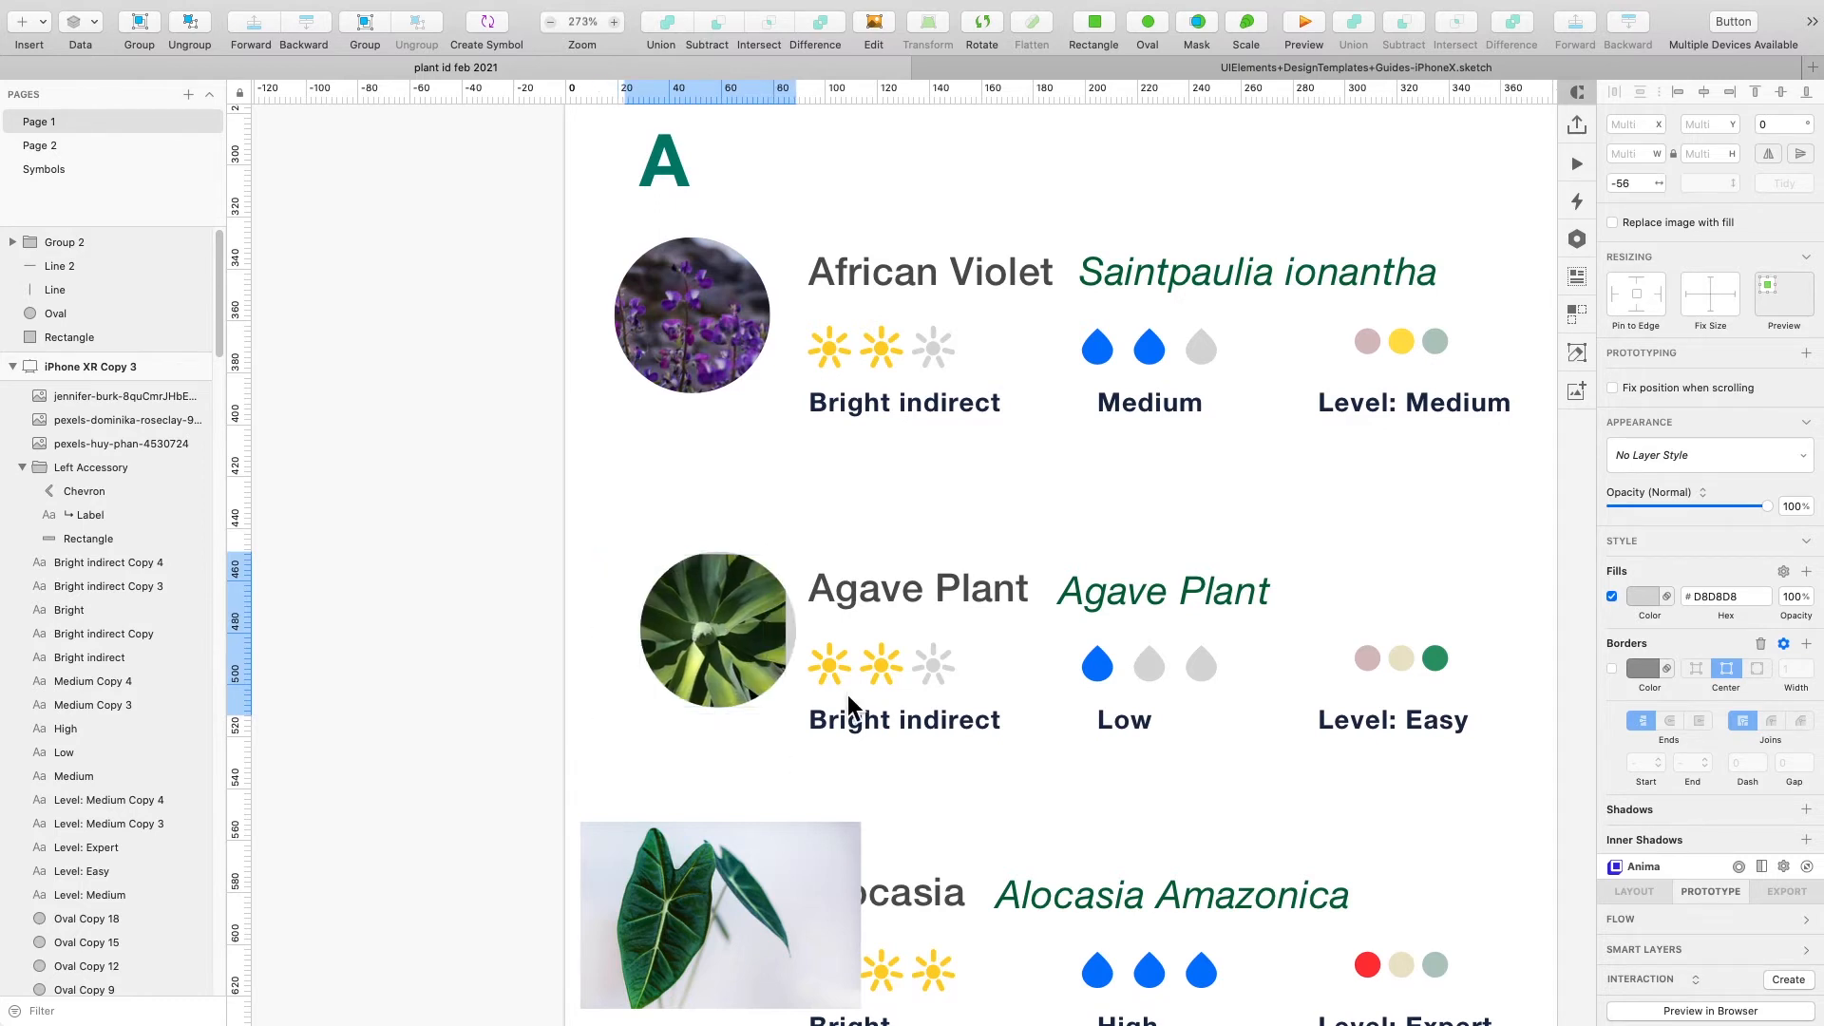
key("super+z")
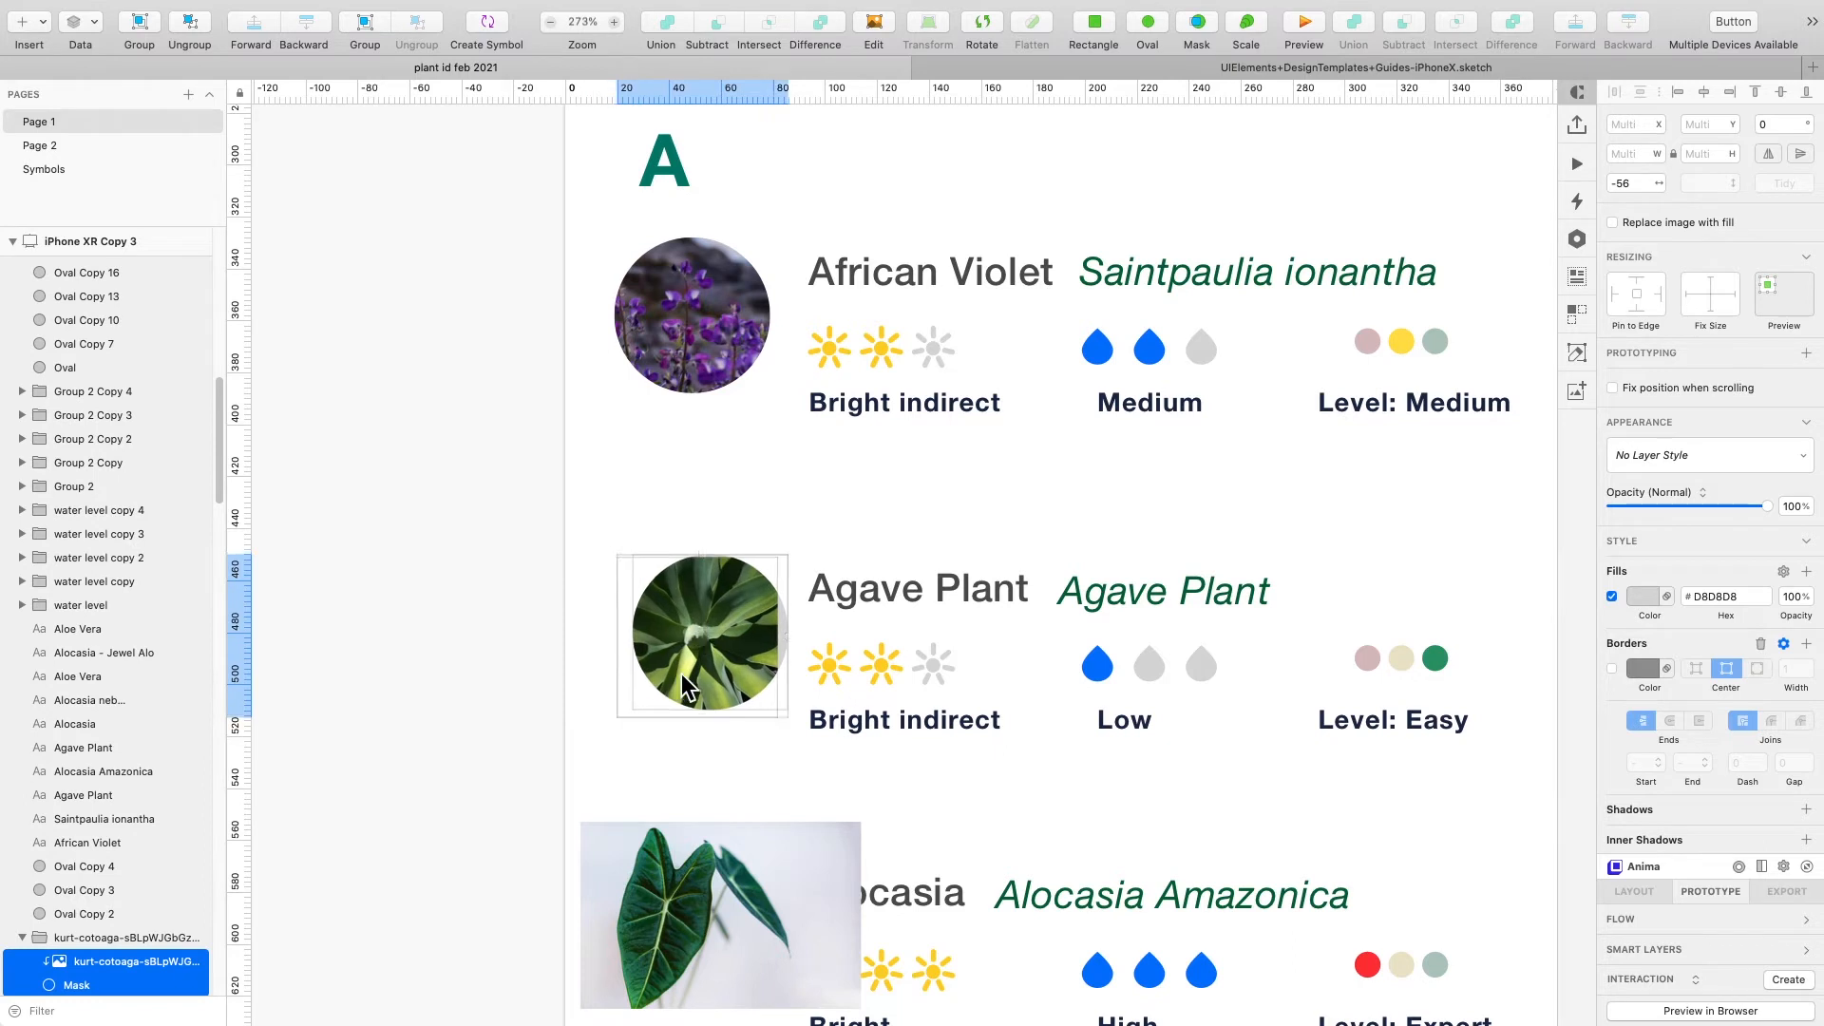
left_click(707, 636)
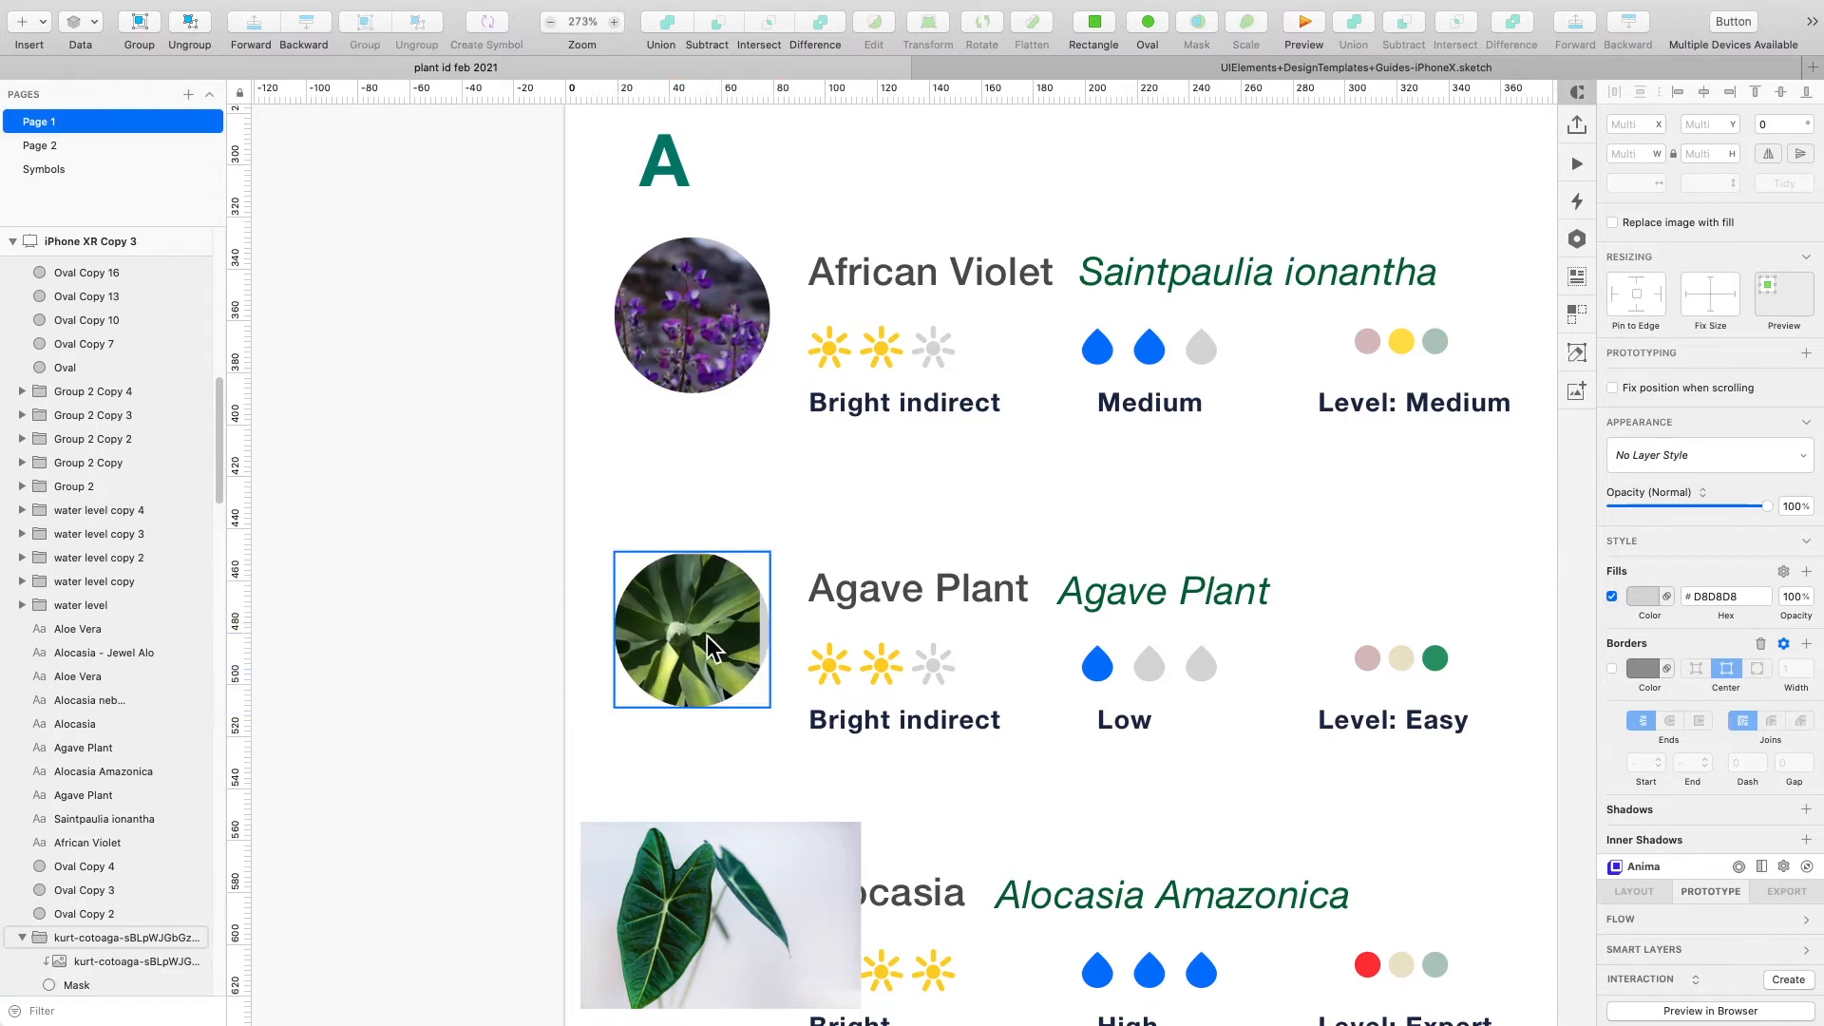
left_click_drag(698, 646, 698, 643)
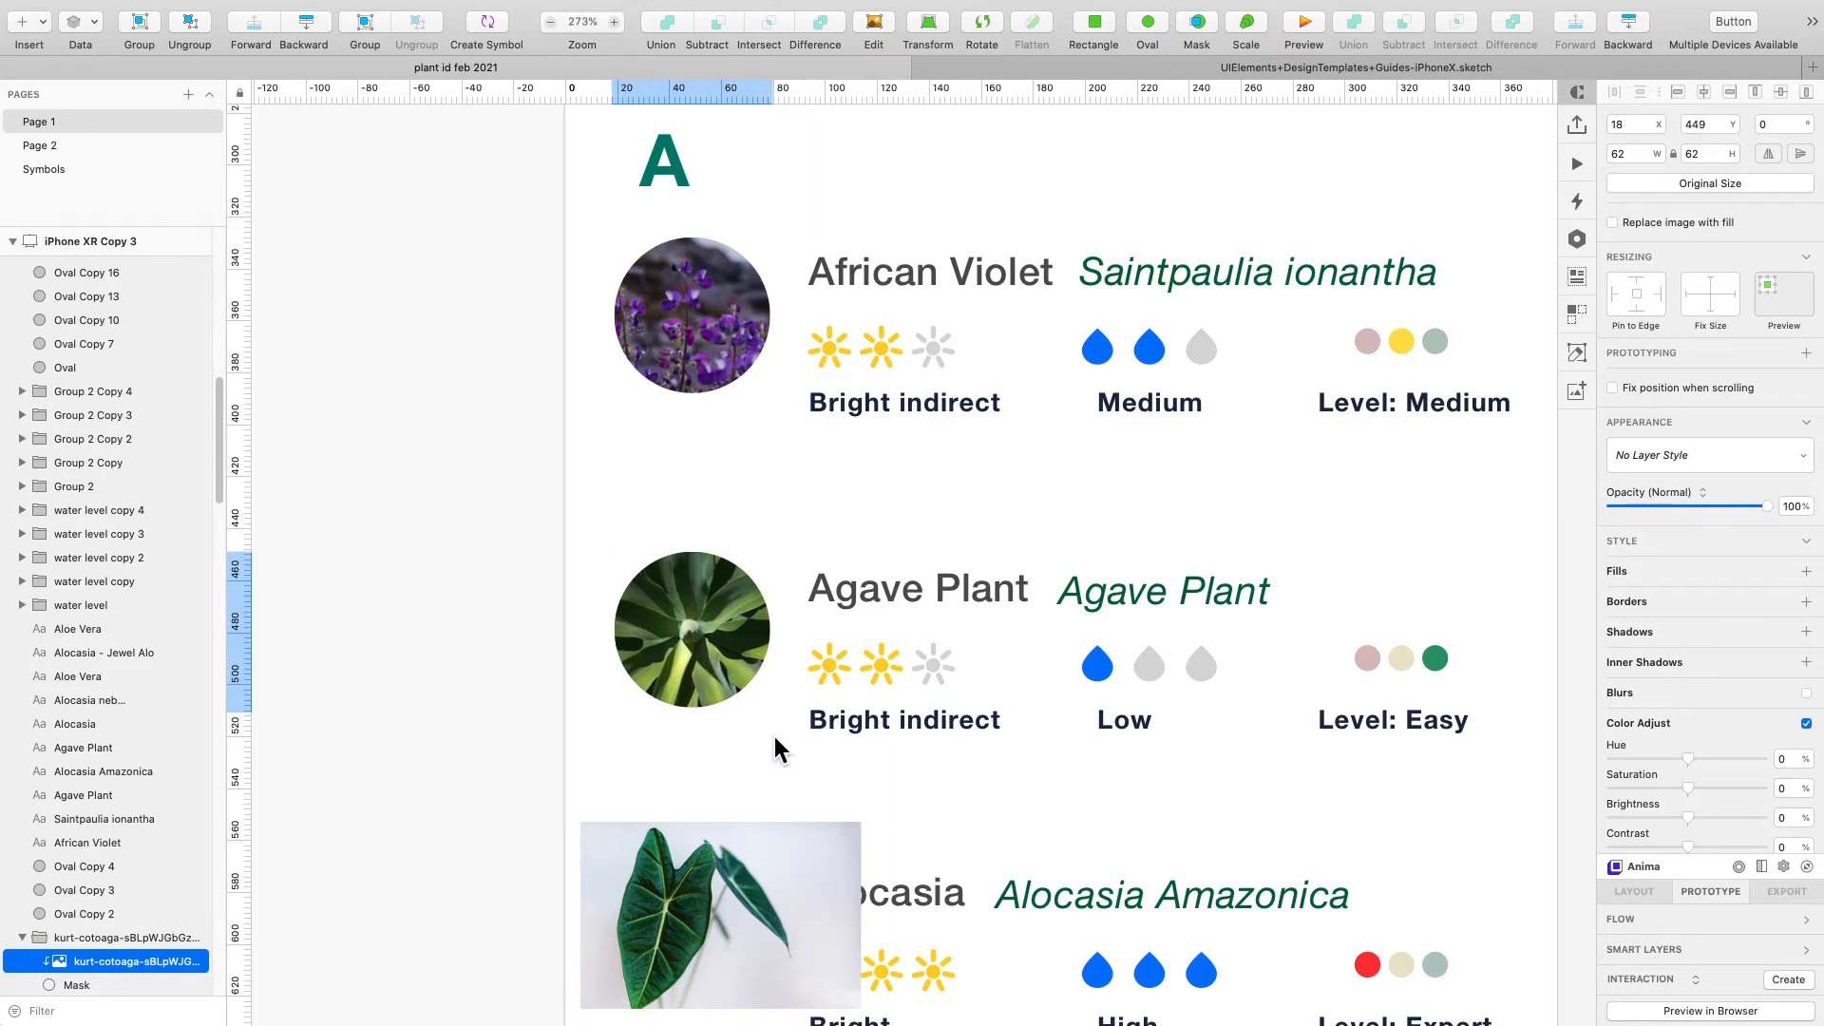
left_click(967, 751)
- Move the Alocasia photo over its circle and mask it
scroll(967, 752, "down", 4)
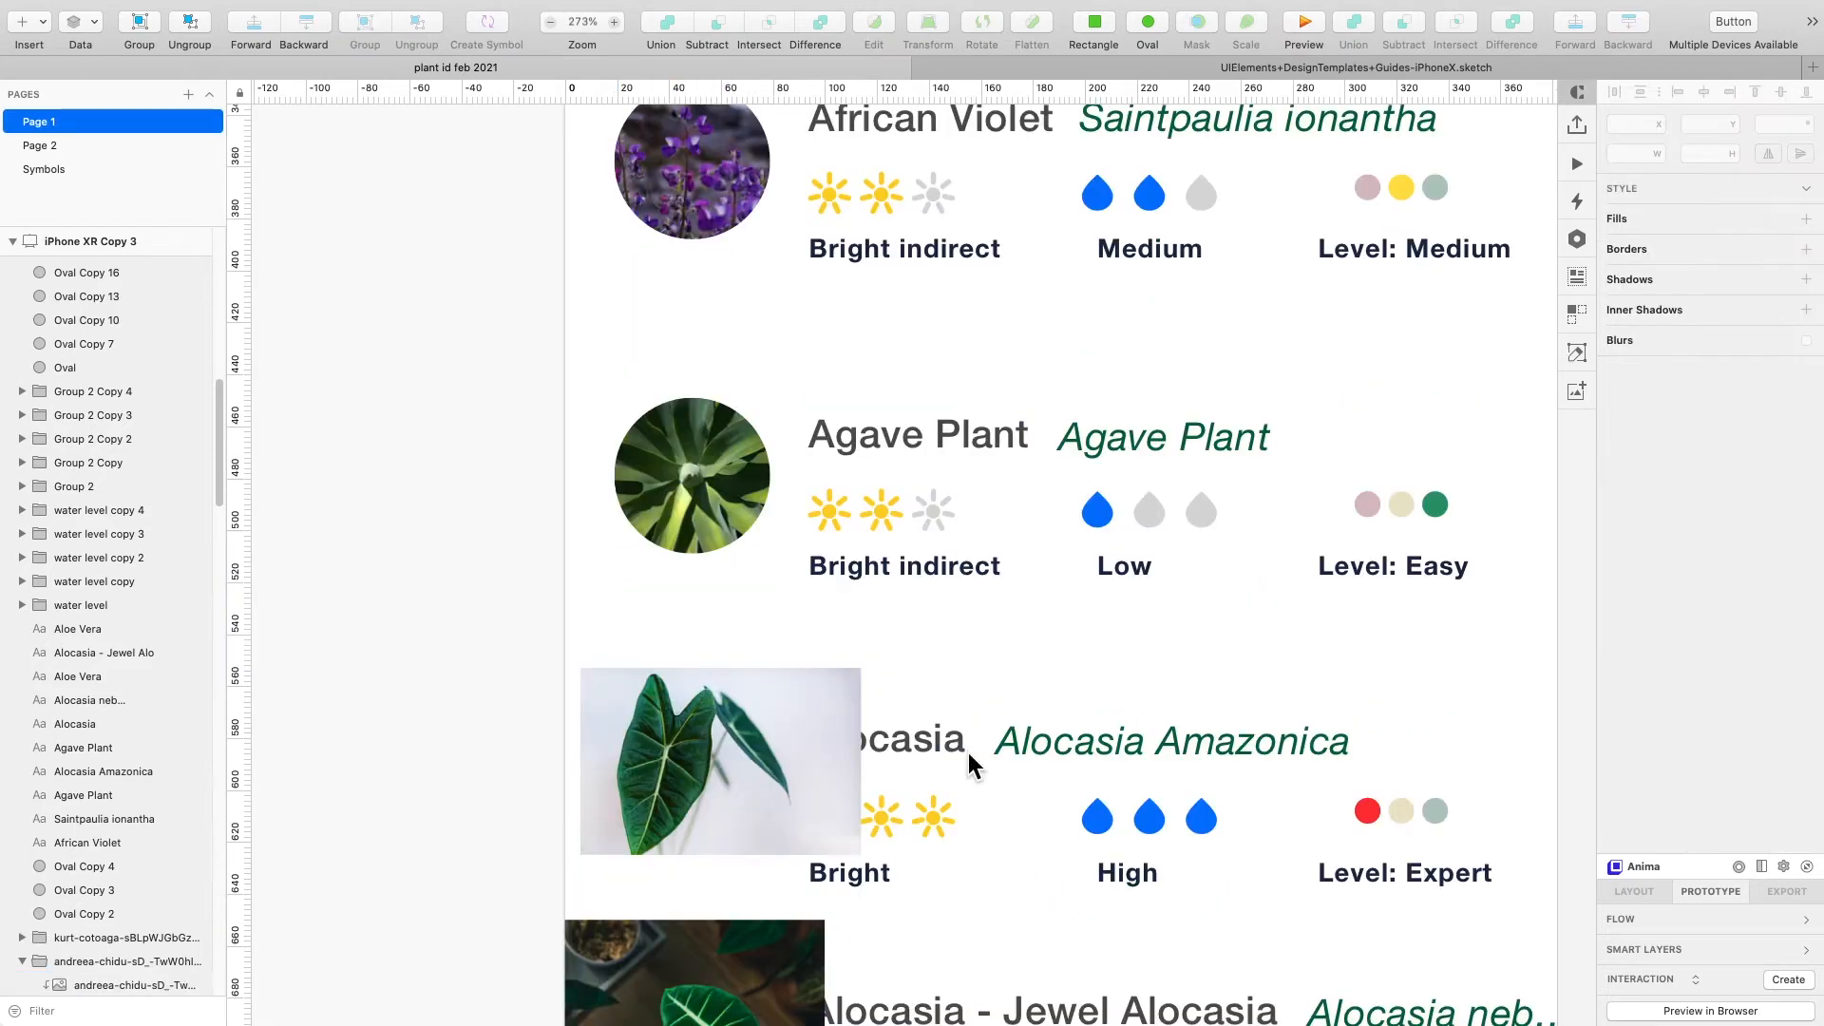
left_click_drag(822, 782, 972, 820)
left_click_drag(748, 770, 635, 737)
left_click(1196, 23)
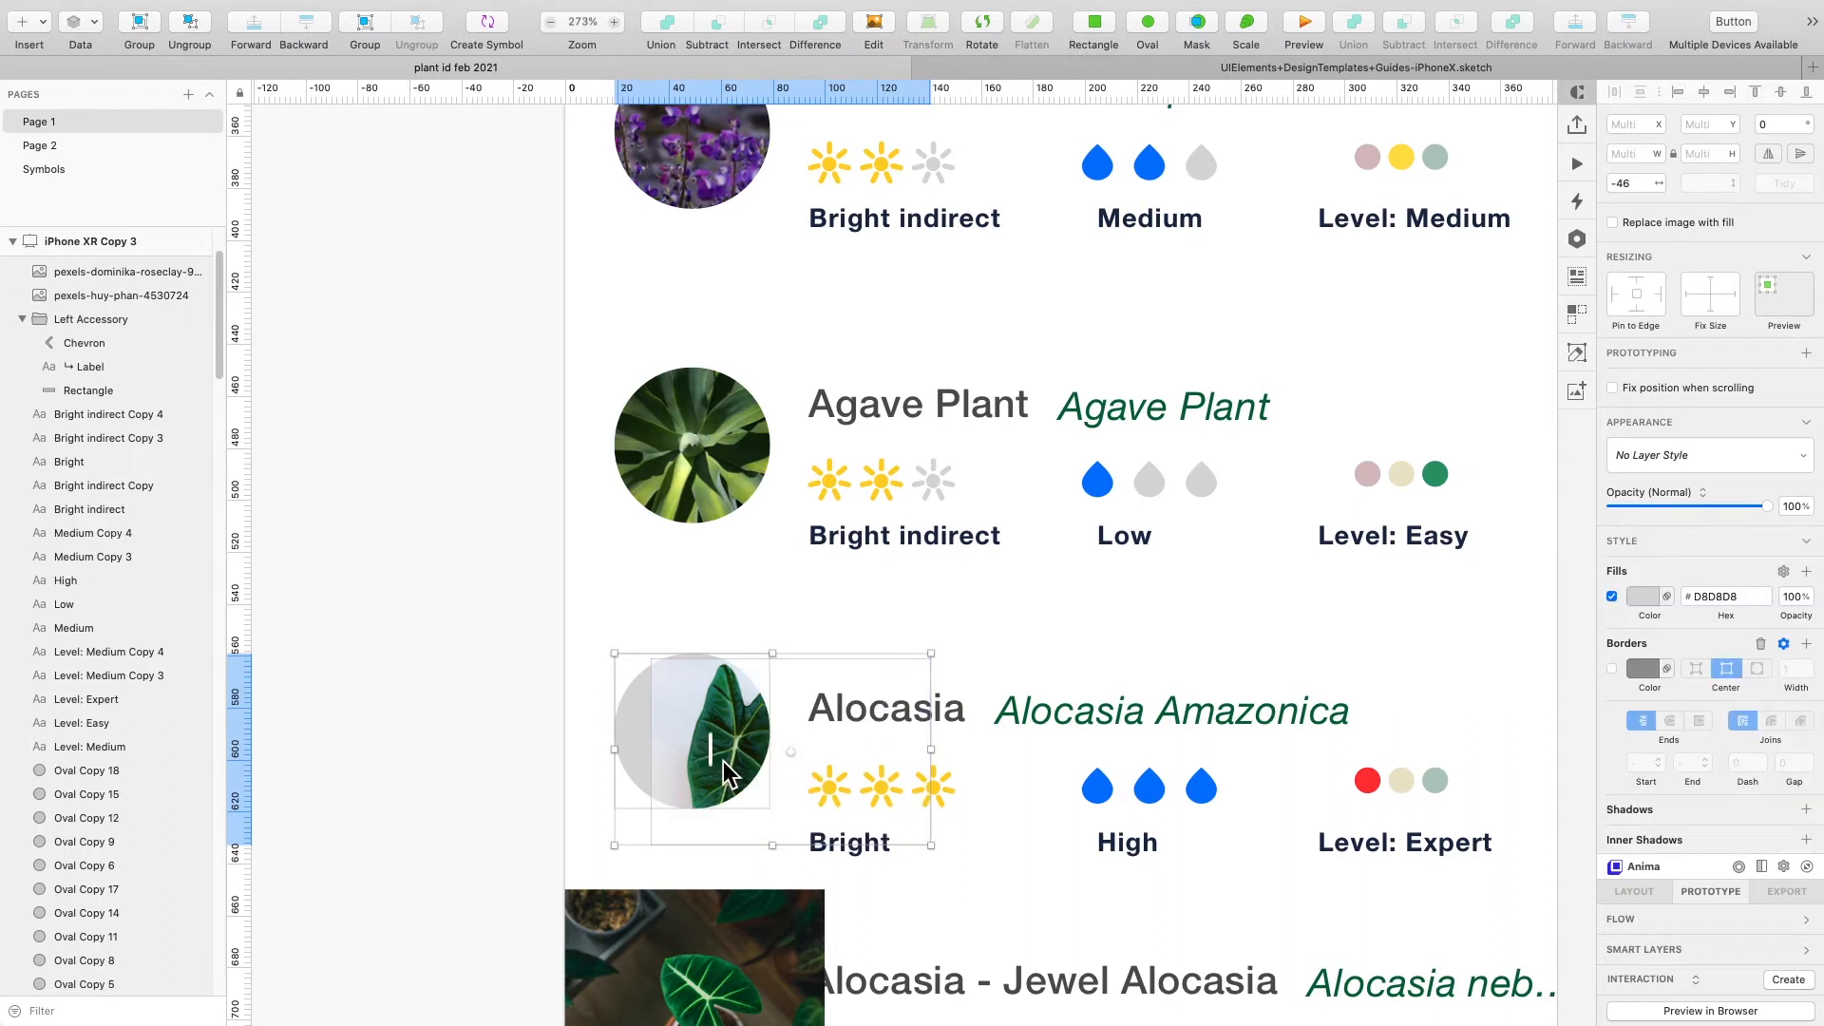
- Scale down and reposition the Alocasia photo inside its circular mask
mouse_move(708, 760)
left_mouse_down()
mouse_move(670, 764)
mouse_move(728, 741)
left_mouse_up()
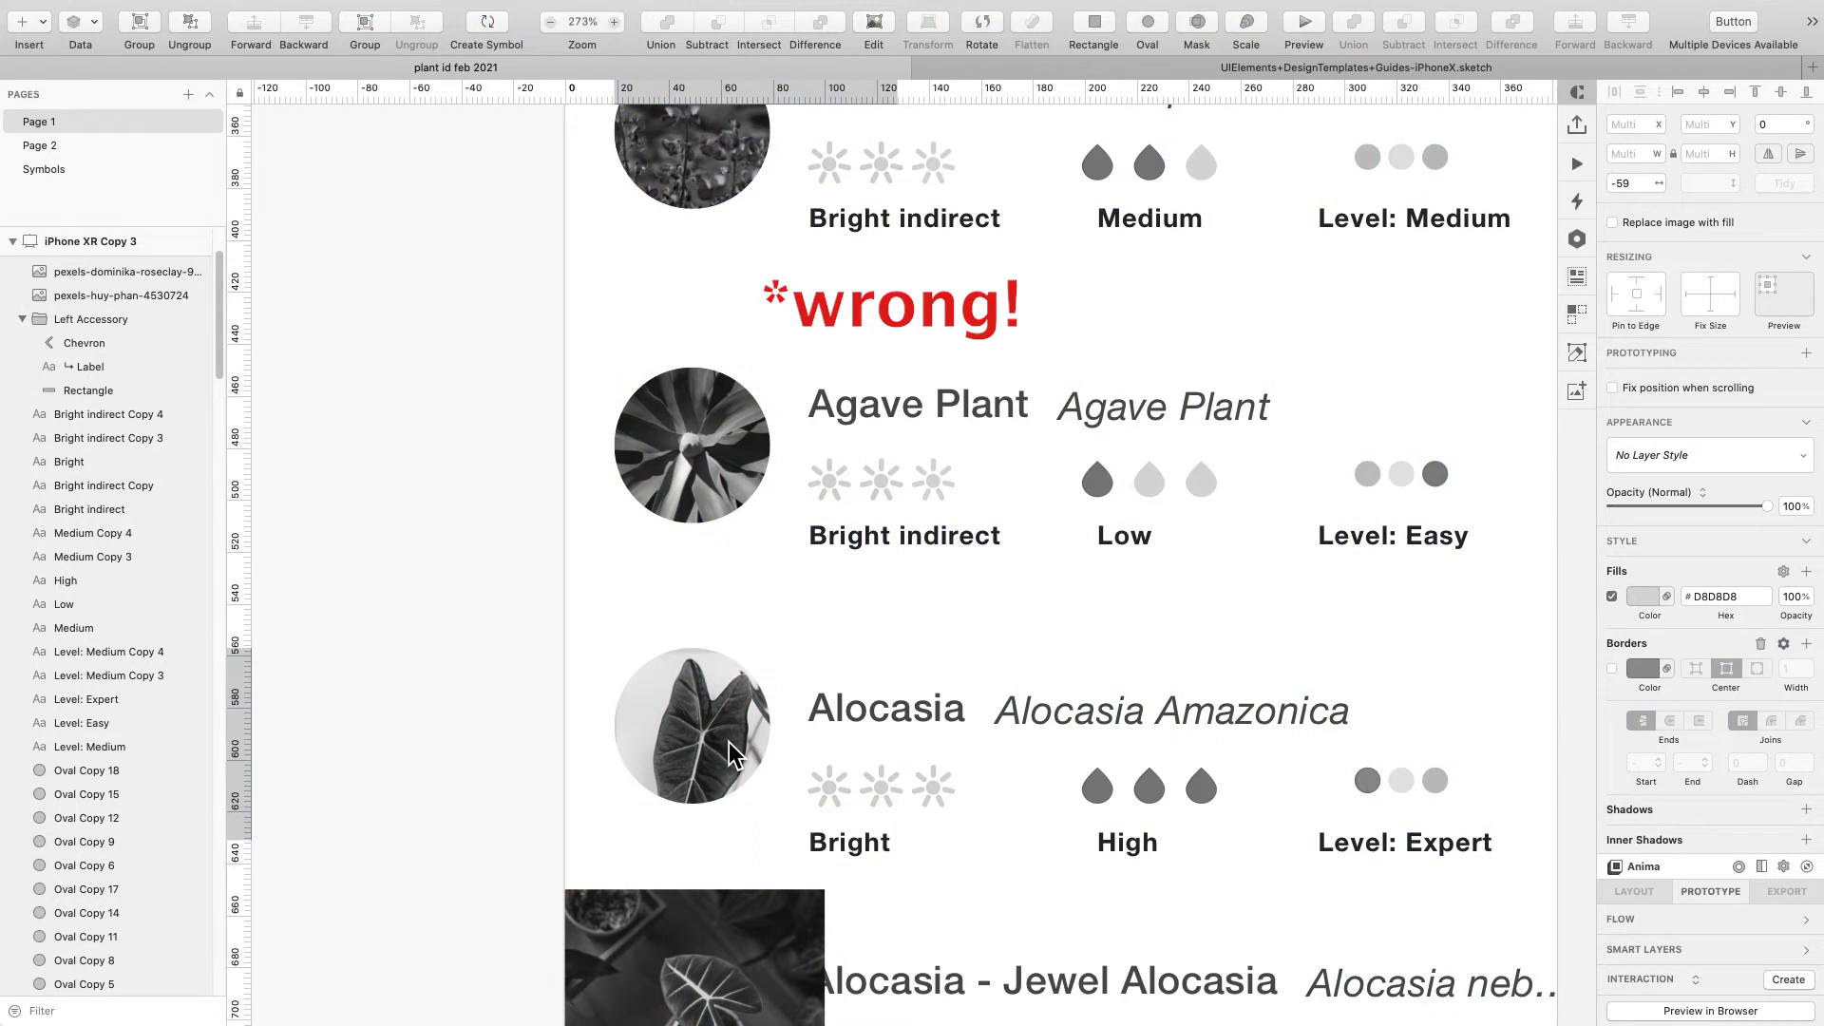
key("super+z")
key("super+z")
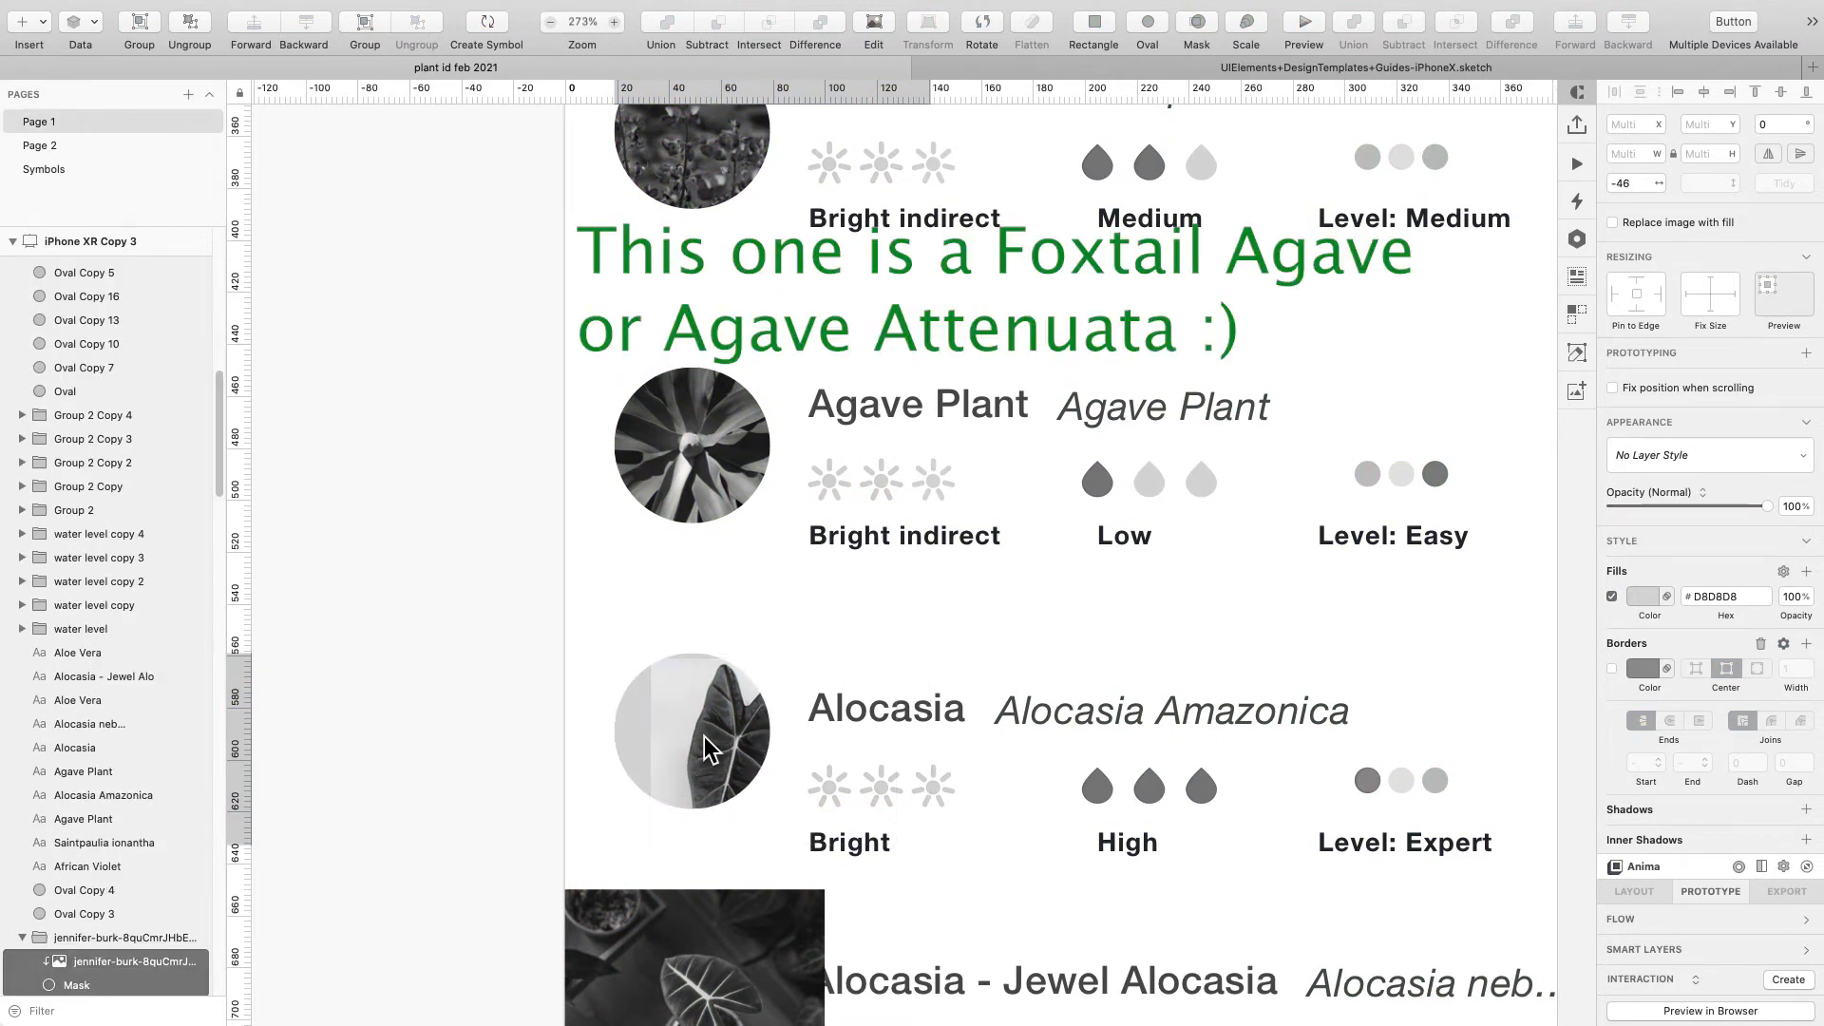
left_click_drag(681, 751, 619, 731)
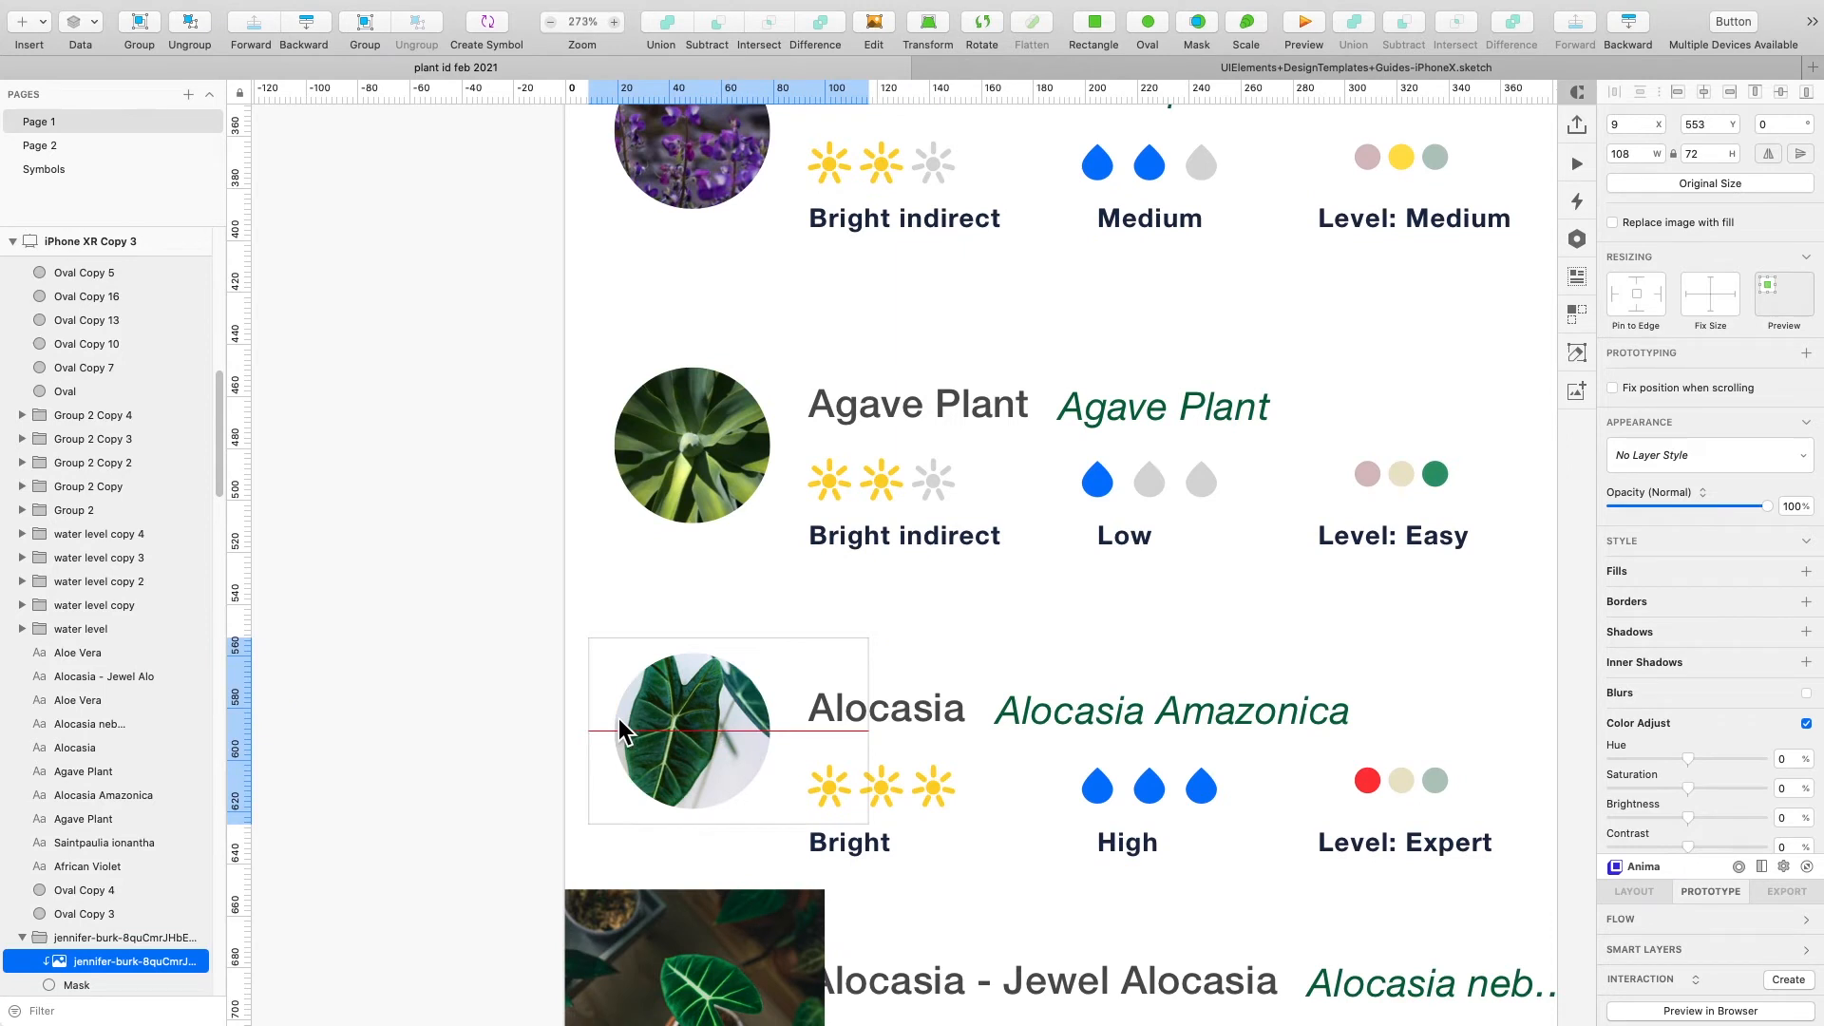
left_click_drag(868, 824, 823, 793)
mouse_move(663, 718)
left_mouse_down()
mouse_move(704, 726)
mouse_move(684, 732)
left_mouse_up()
- Move the Alocasia - Jewel Alocasia photo onto its circle and mask it
scroll(828, 890, "down", 2)
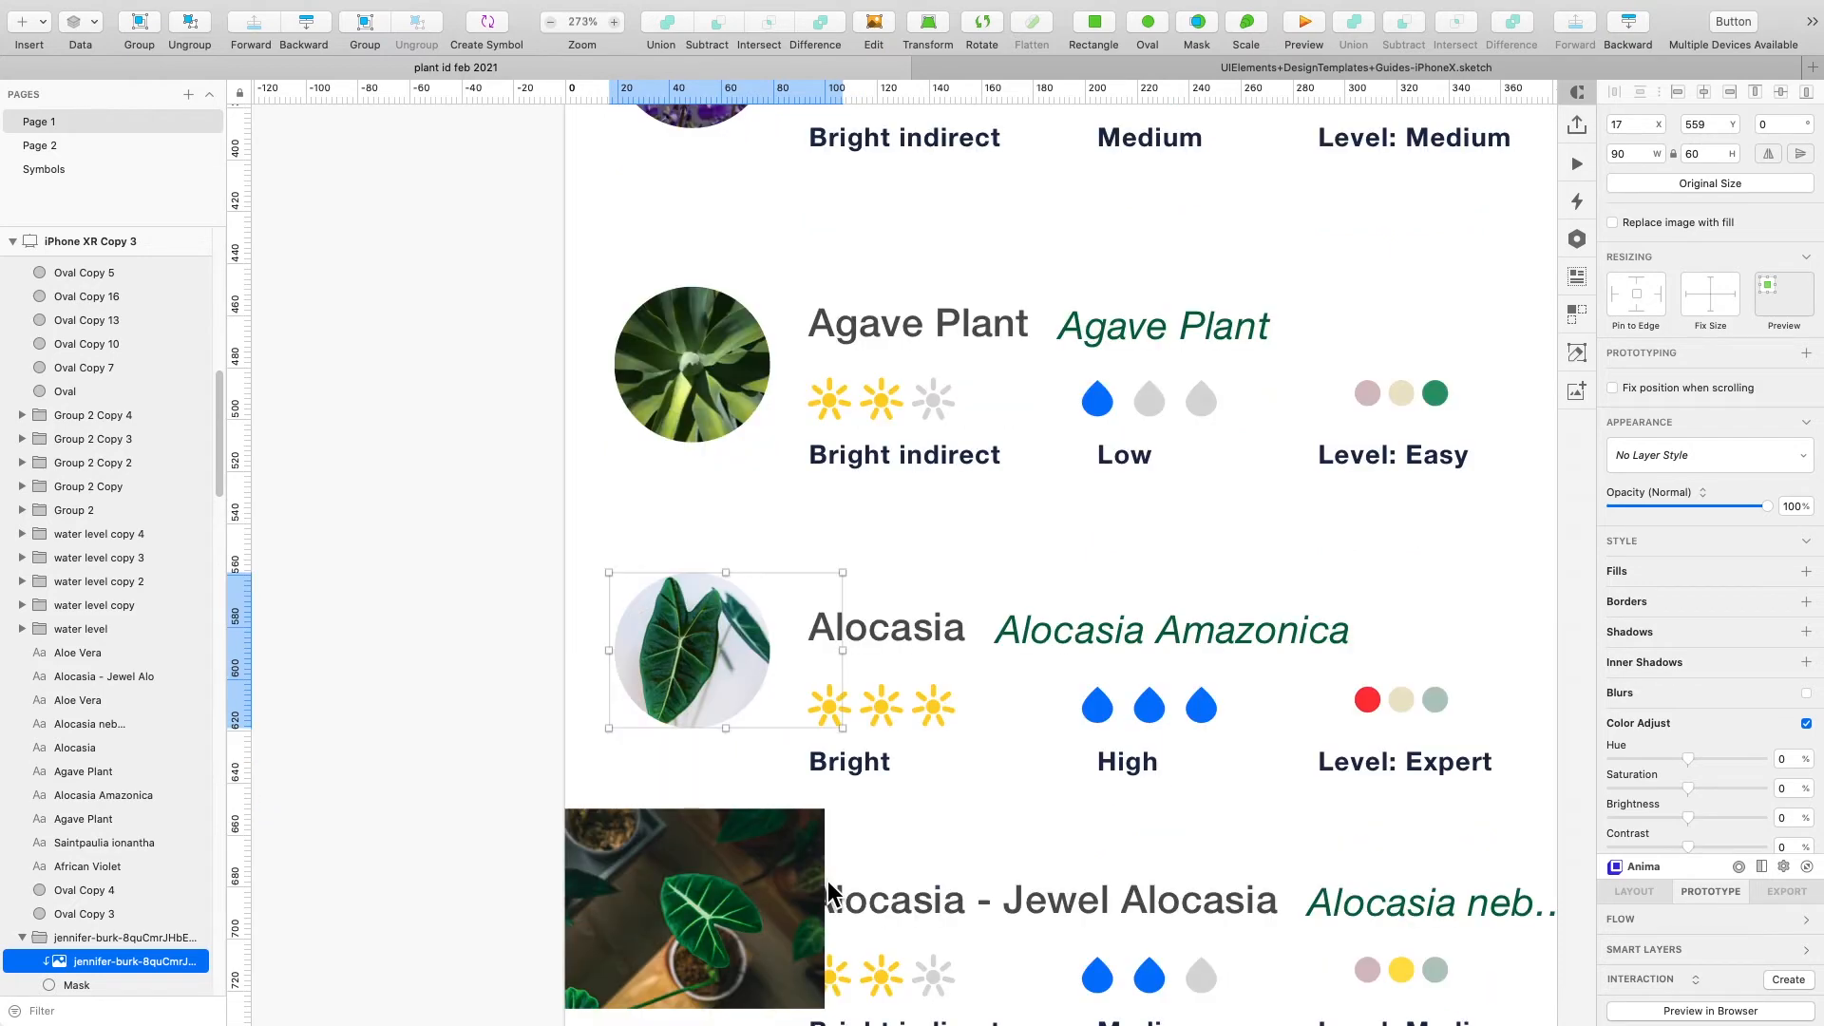
scroll(827, 890, "down", 5)
left_click(661, 698)
left_click_drag(661, 697, 618, 709)
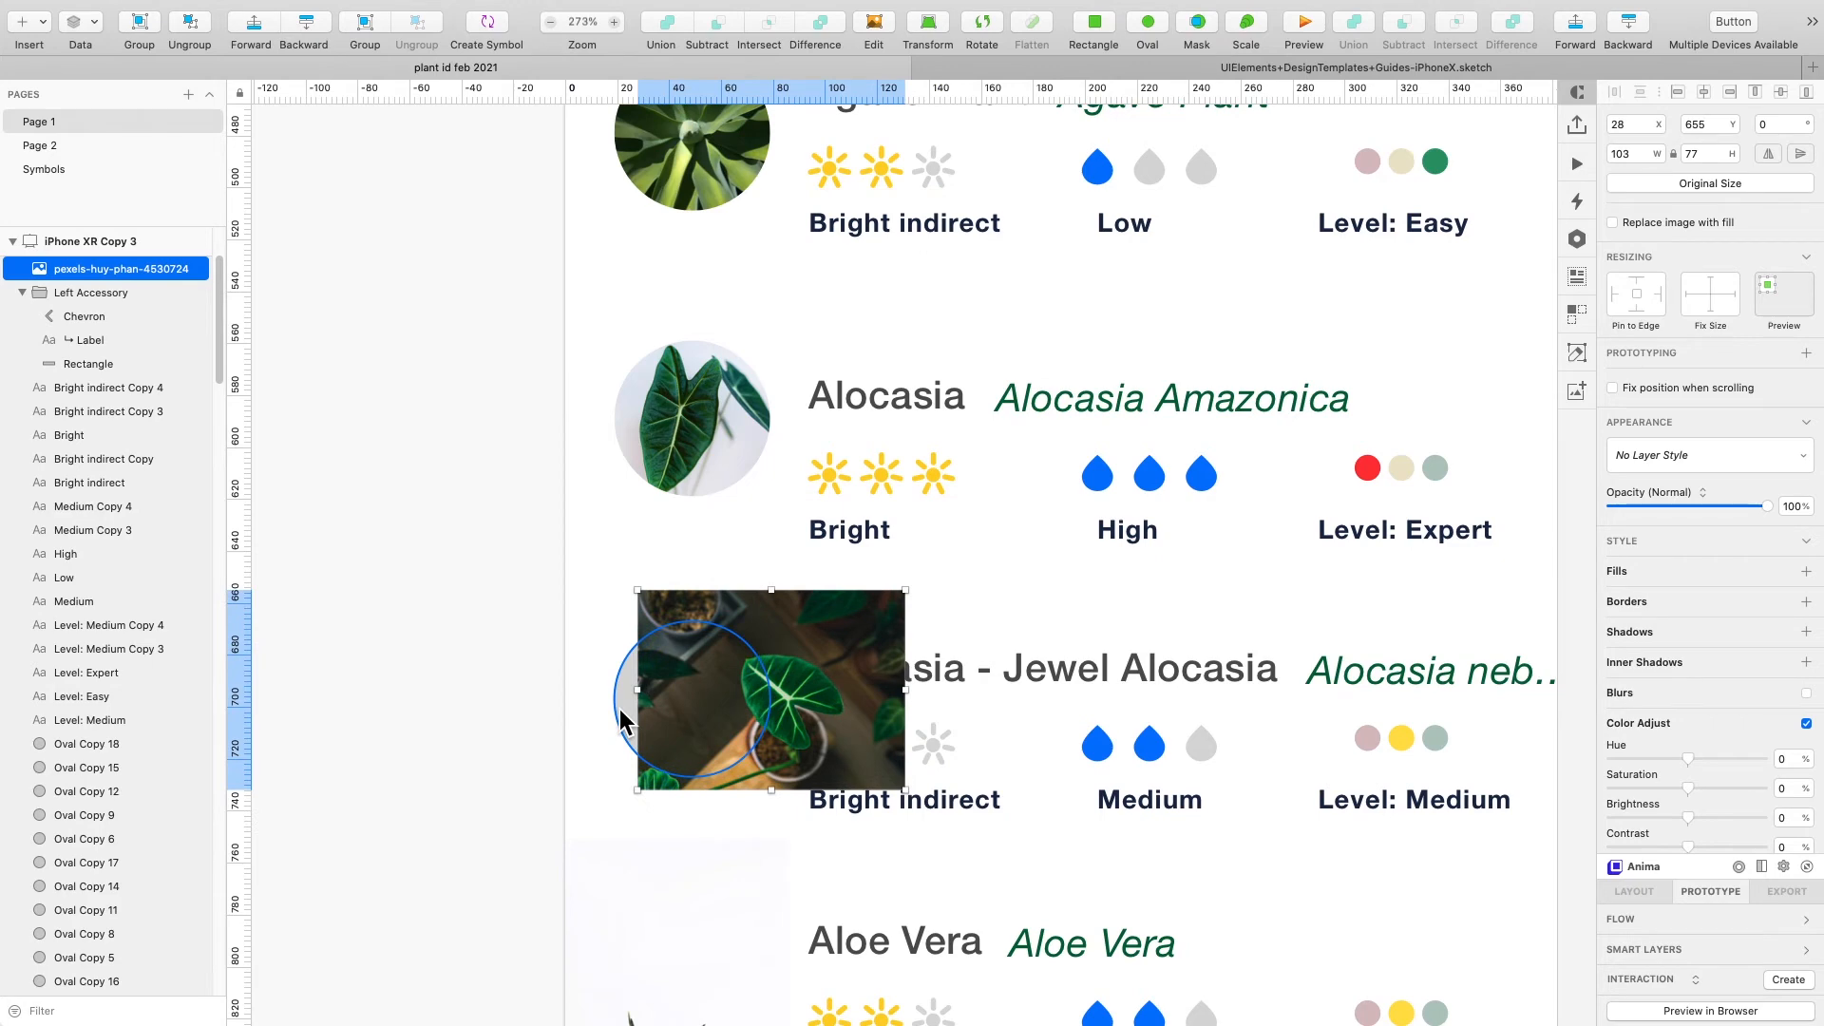
left_click(619, 709, "shift")
left_click(1207, 22)
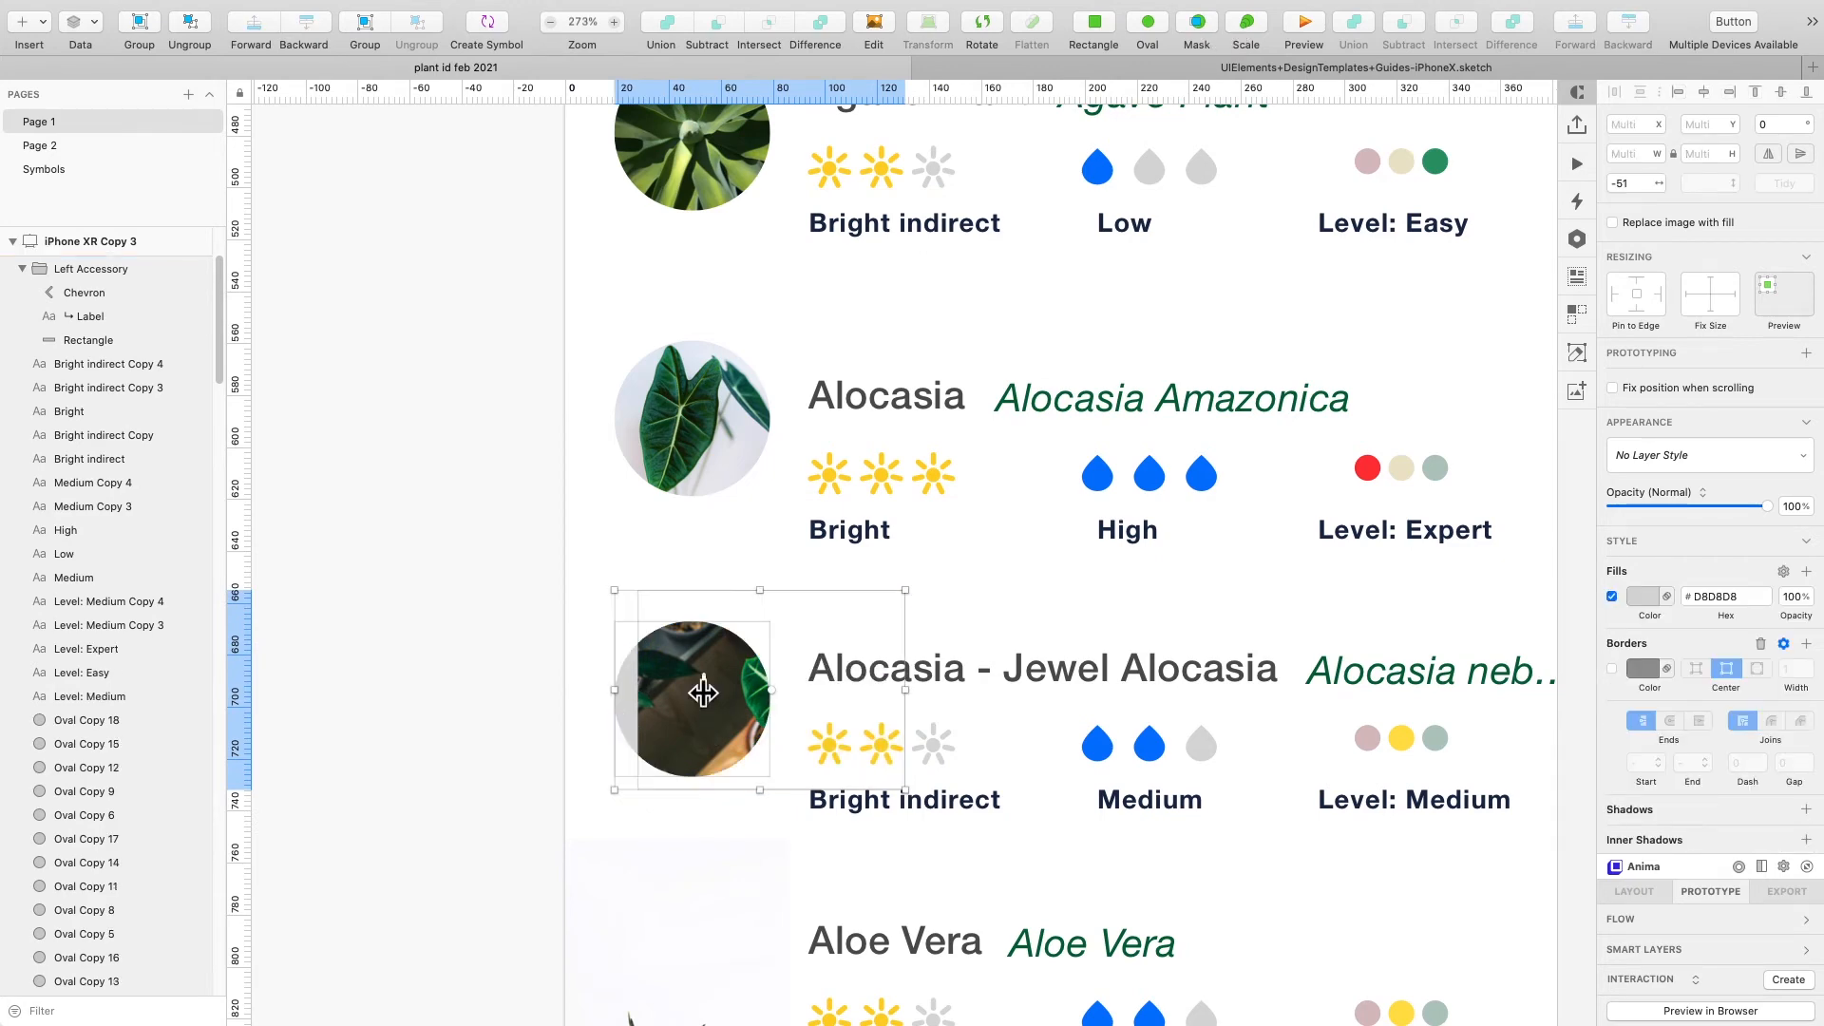
- Reposition the Jewel Alocasia photo inside its circular mask
double_click(703, 692)
left_click(1078, 728)
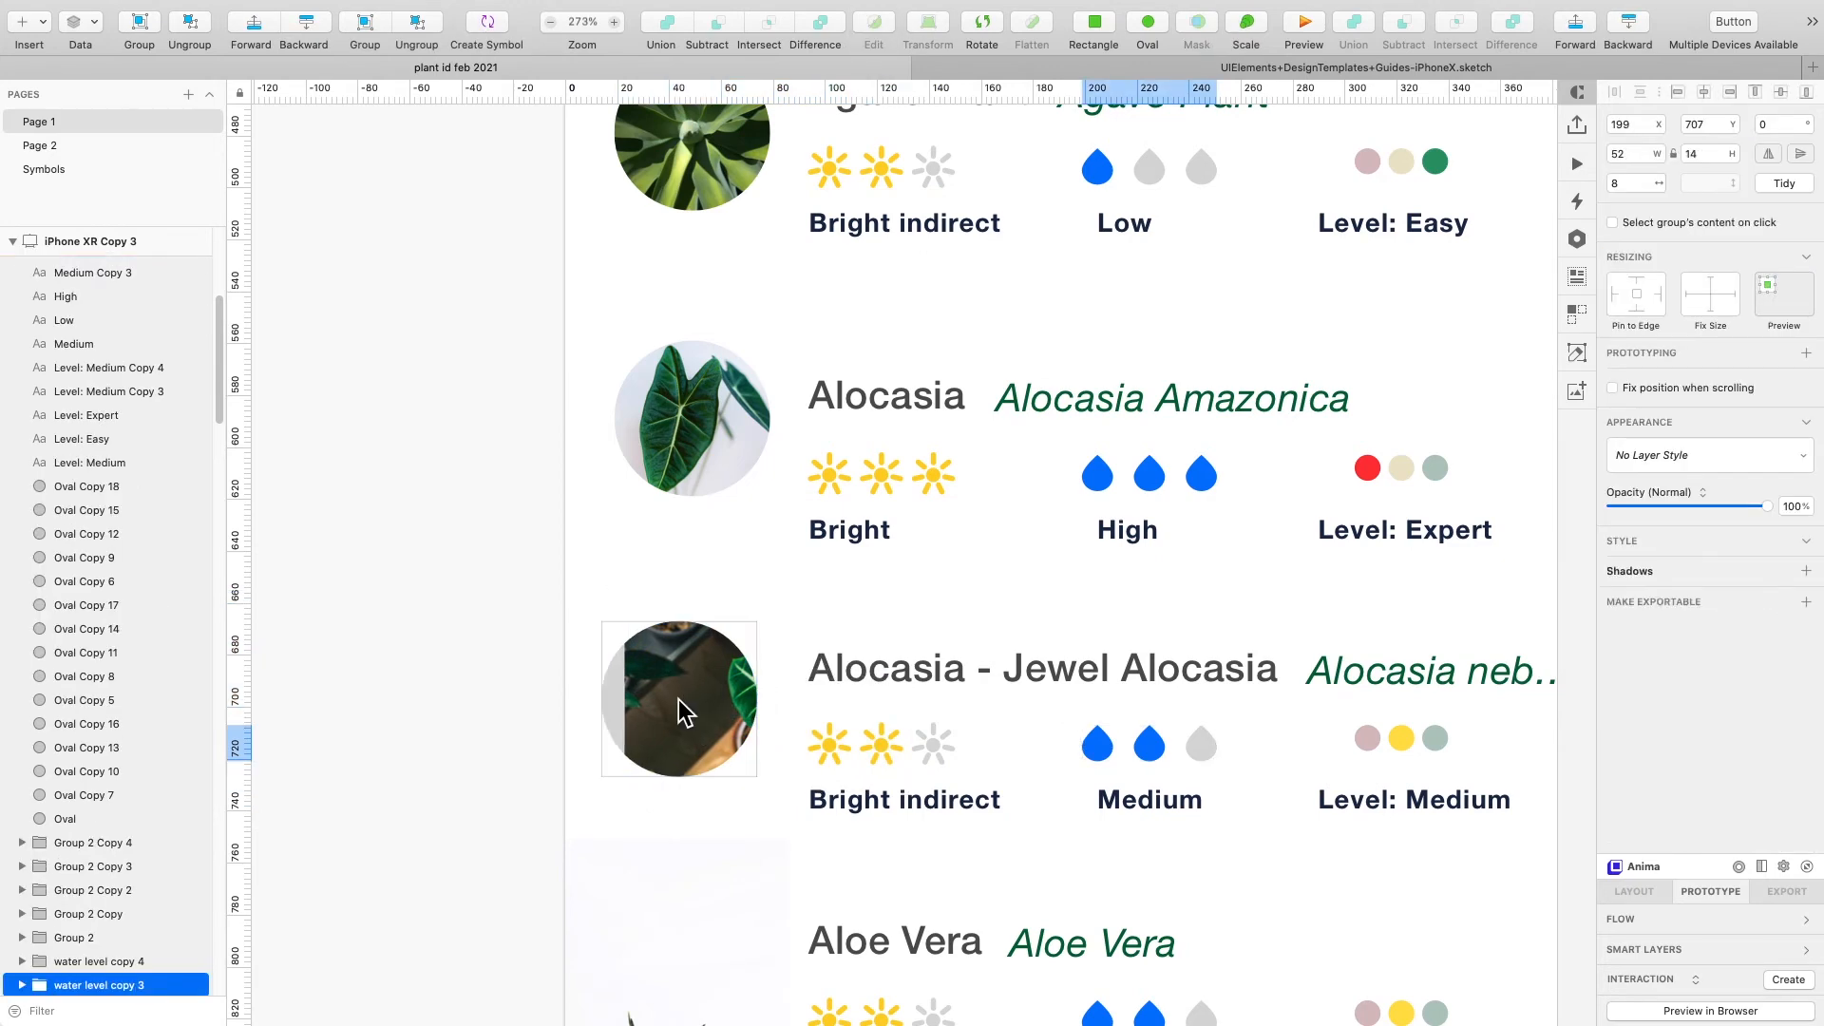
left_click_drag(685, 712, 698, 712)
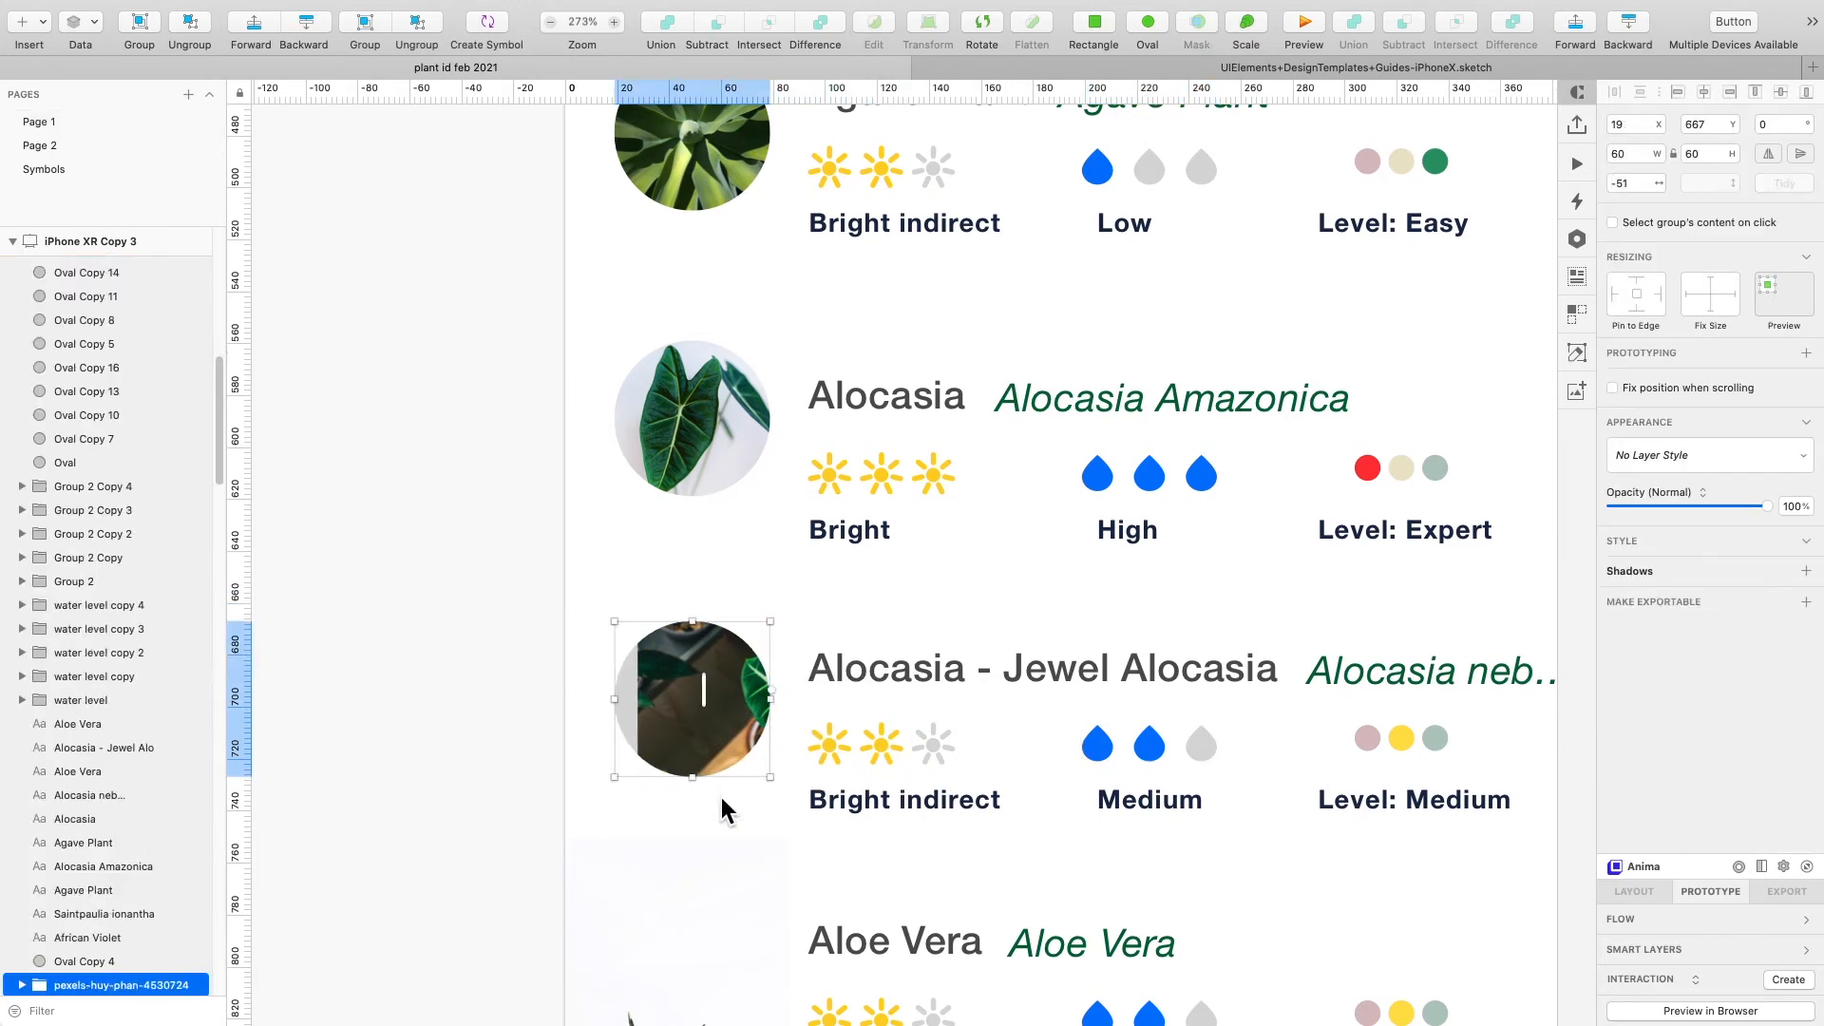
double_click(703, 724)
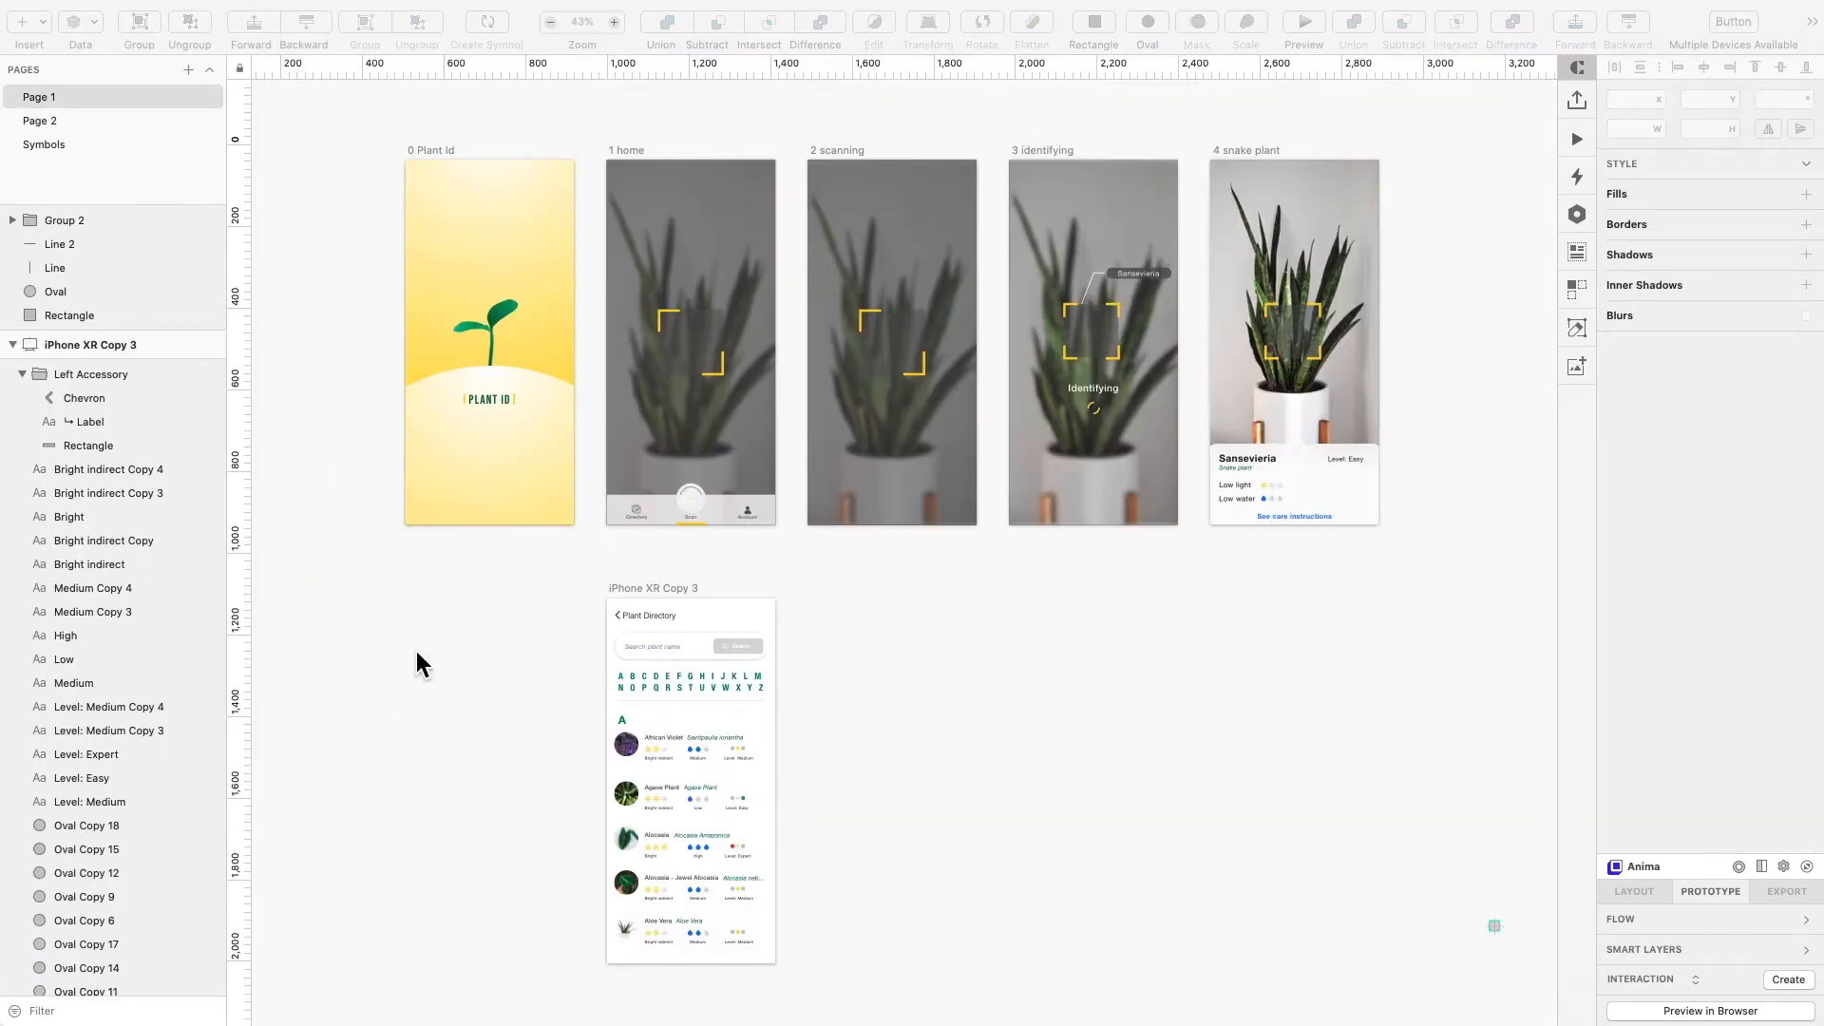
- Review the Plant Directory screen's plant list with the circular photos up close
left_click(1036, 768)
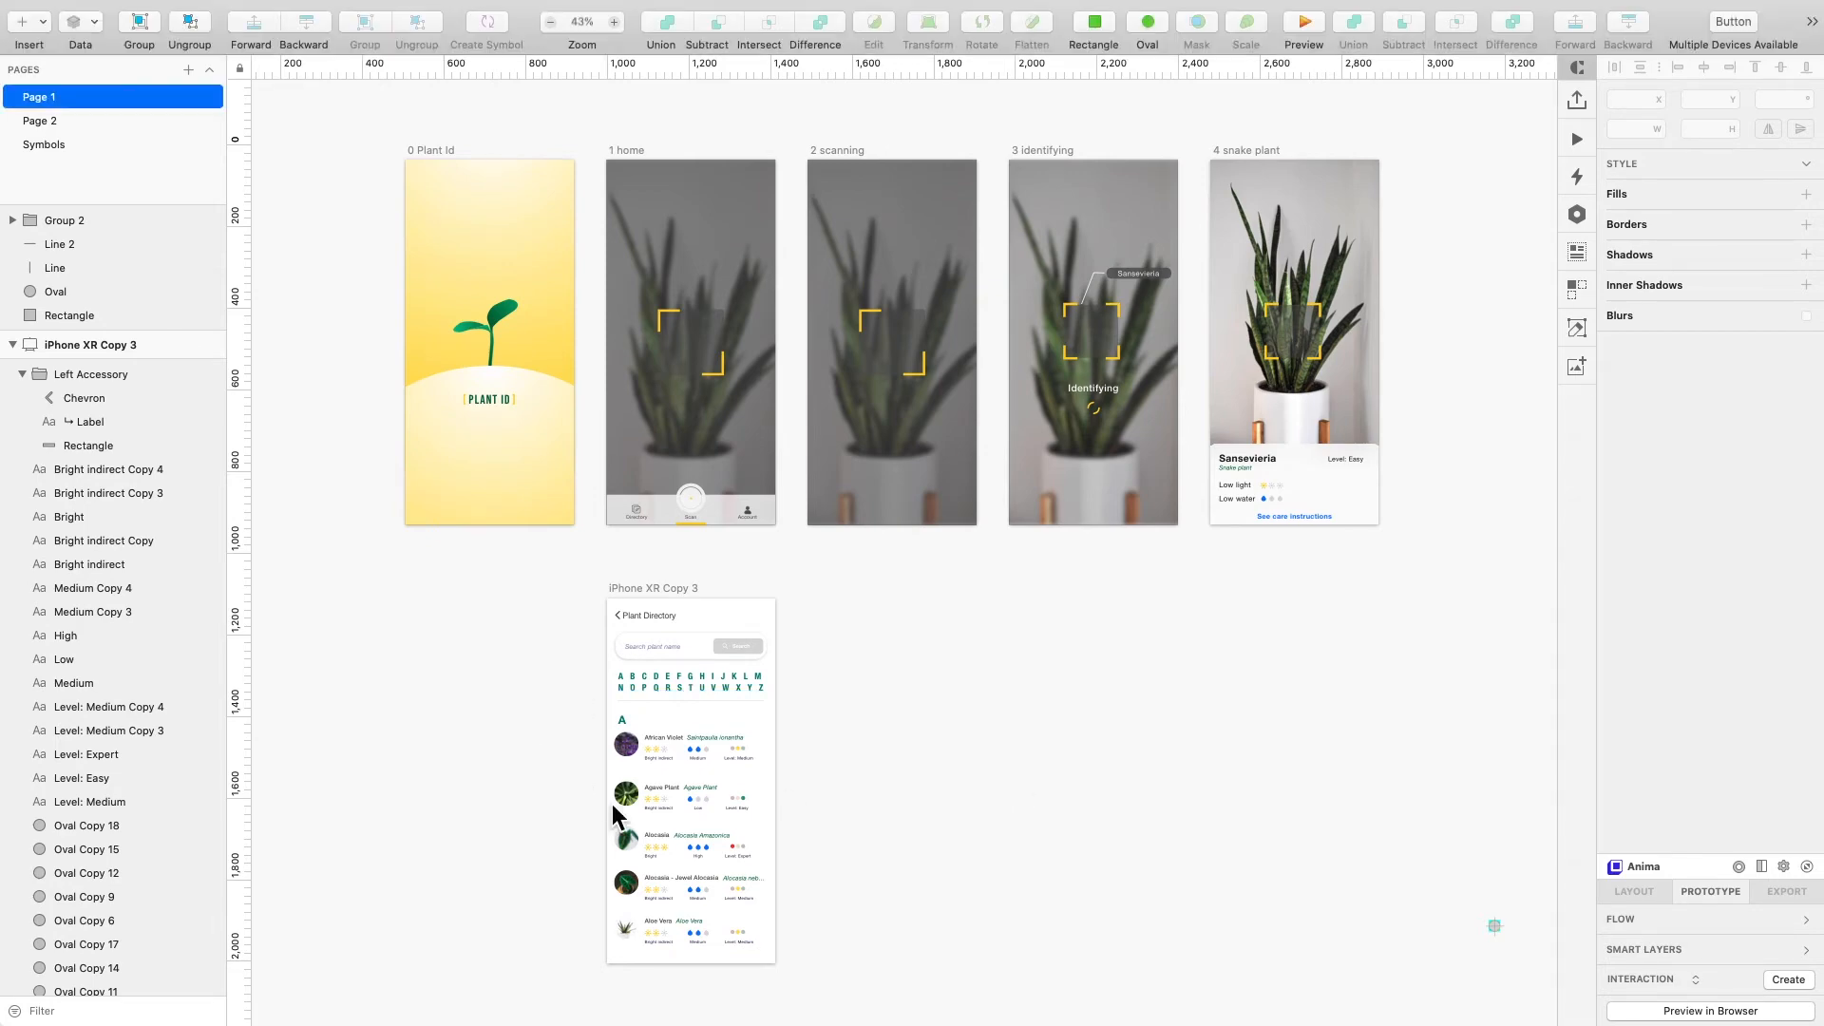
scroll(612, 803, "up", 5)
scroll(612, 803, "right", 1)
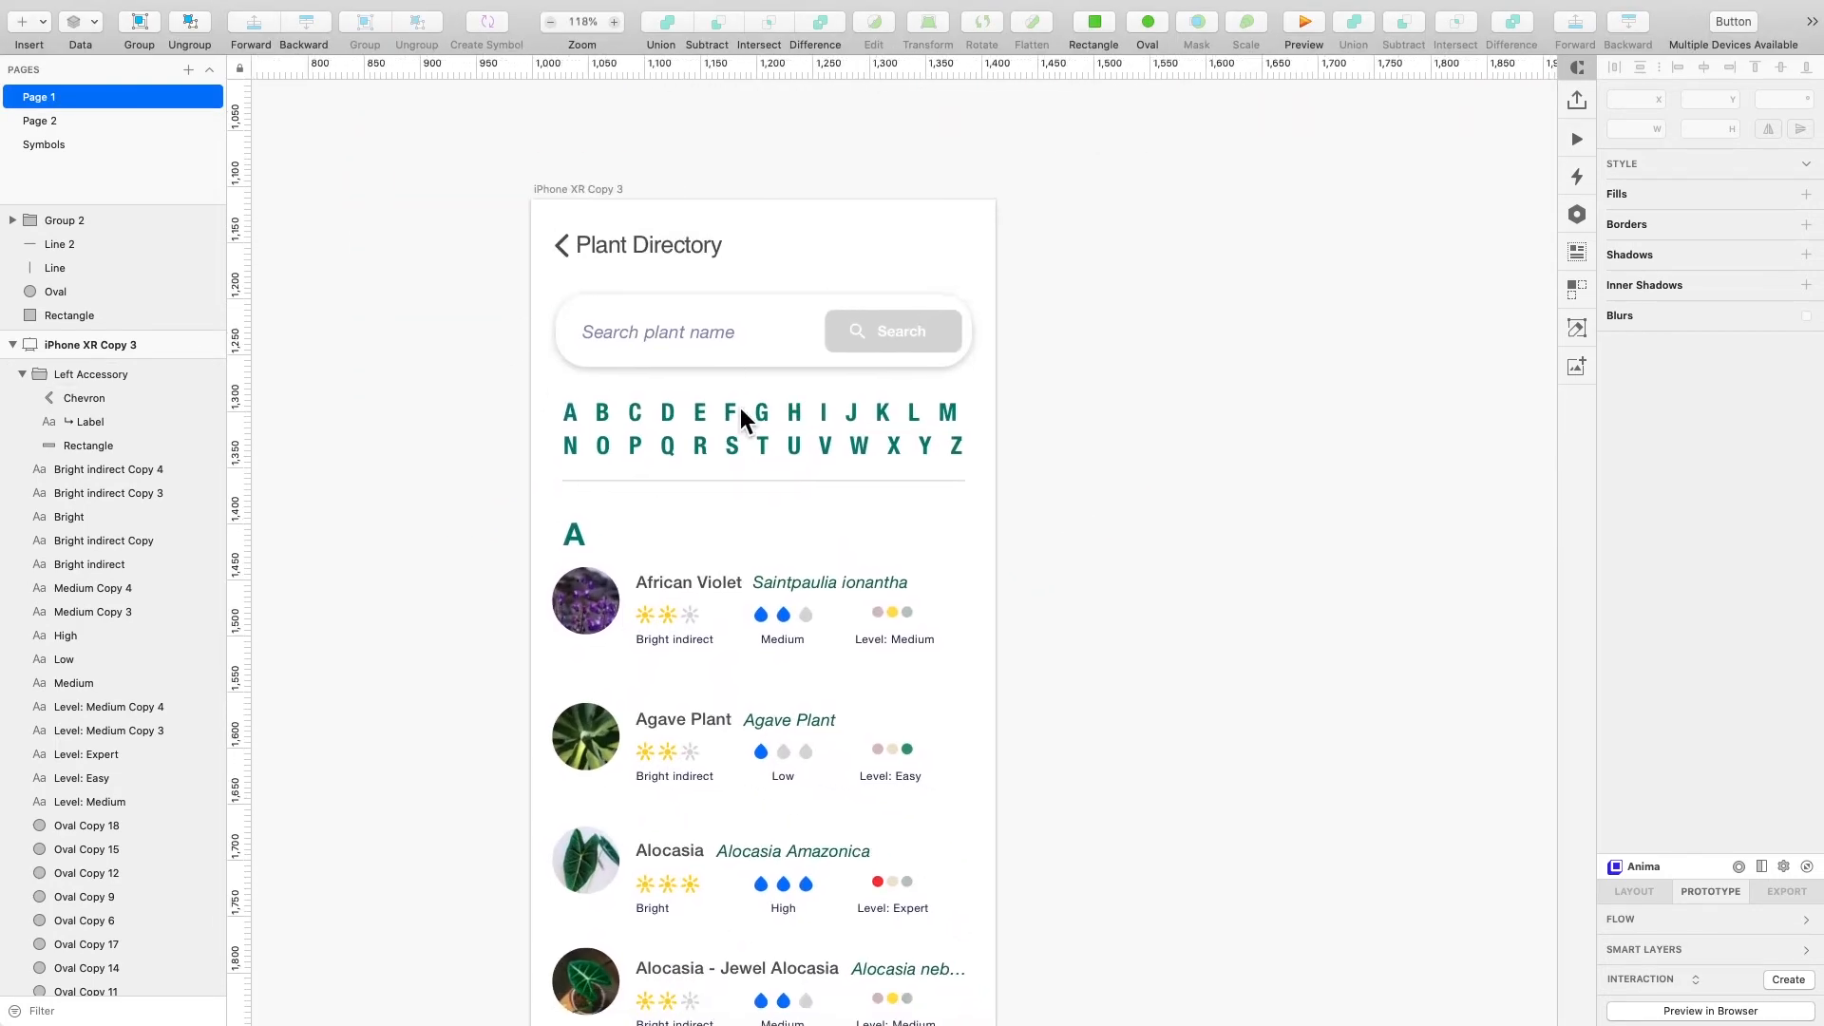
scroll(741, 600, "down", 5)
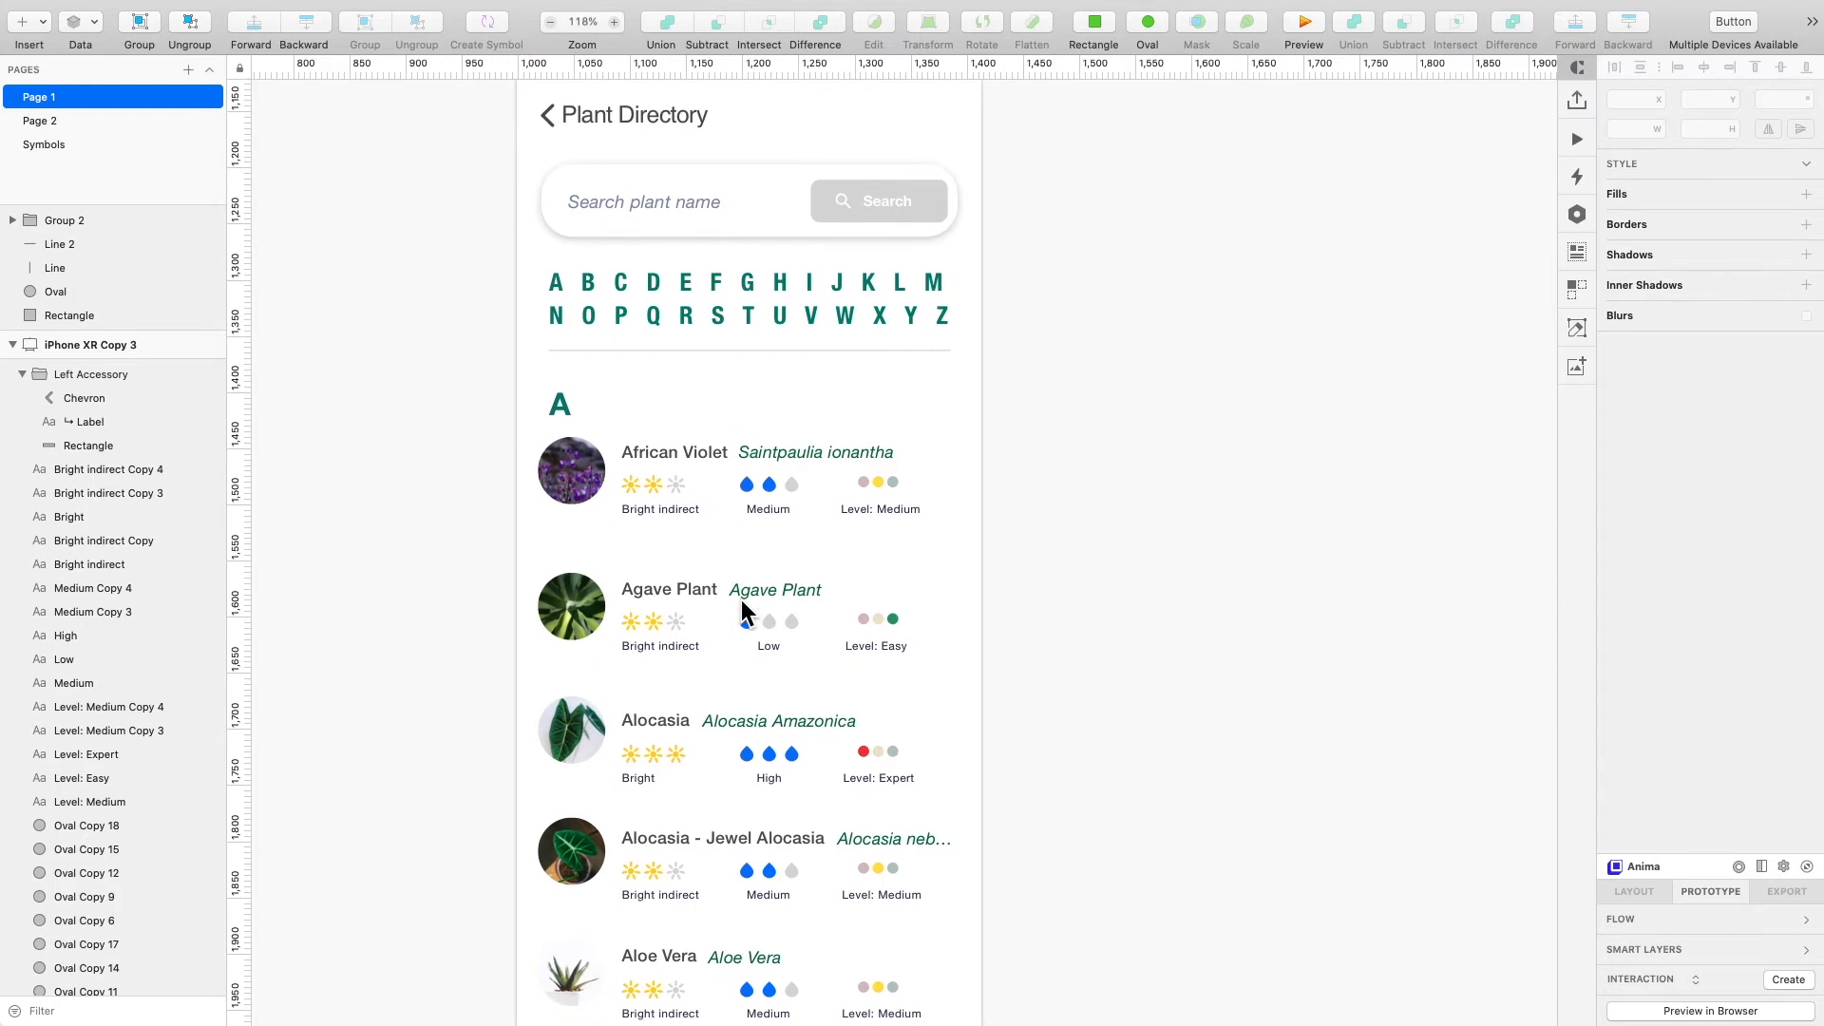
scroll(784, 676, "up", 3)
scroll(784, 675, "down", 2)
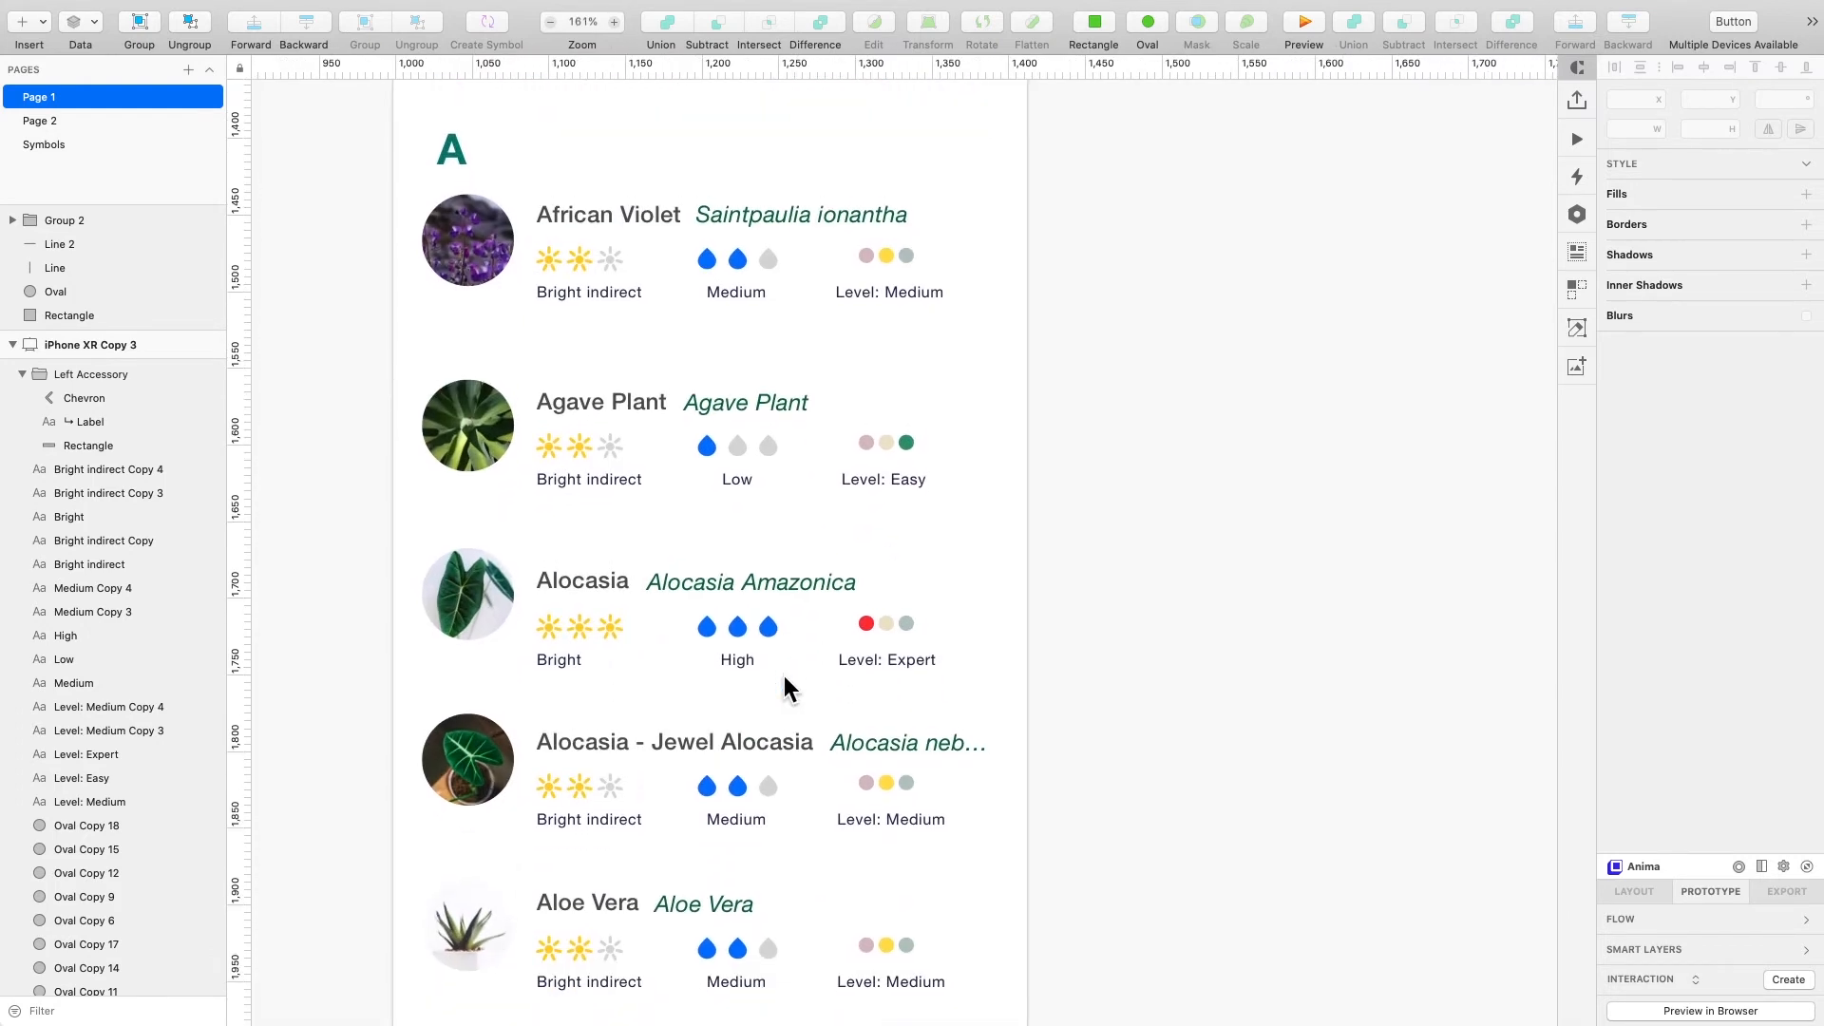
scroll(784, 675, "up", 1)
scroll(784, 674, "up", 2)
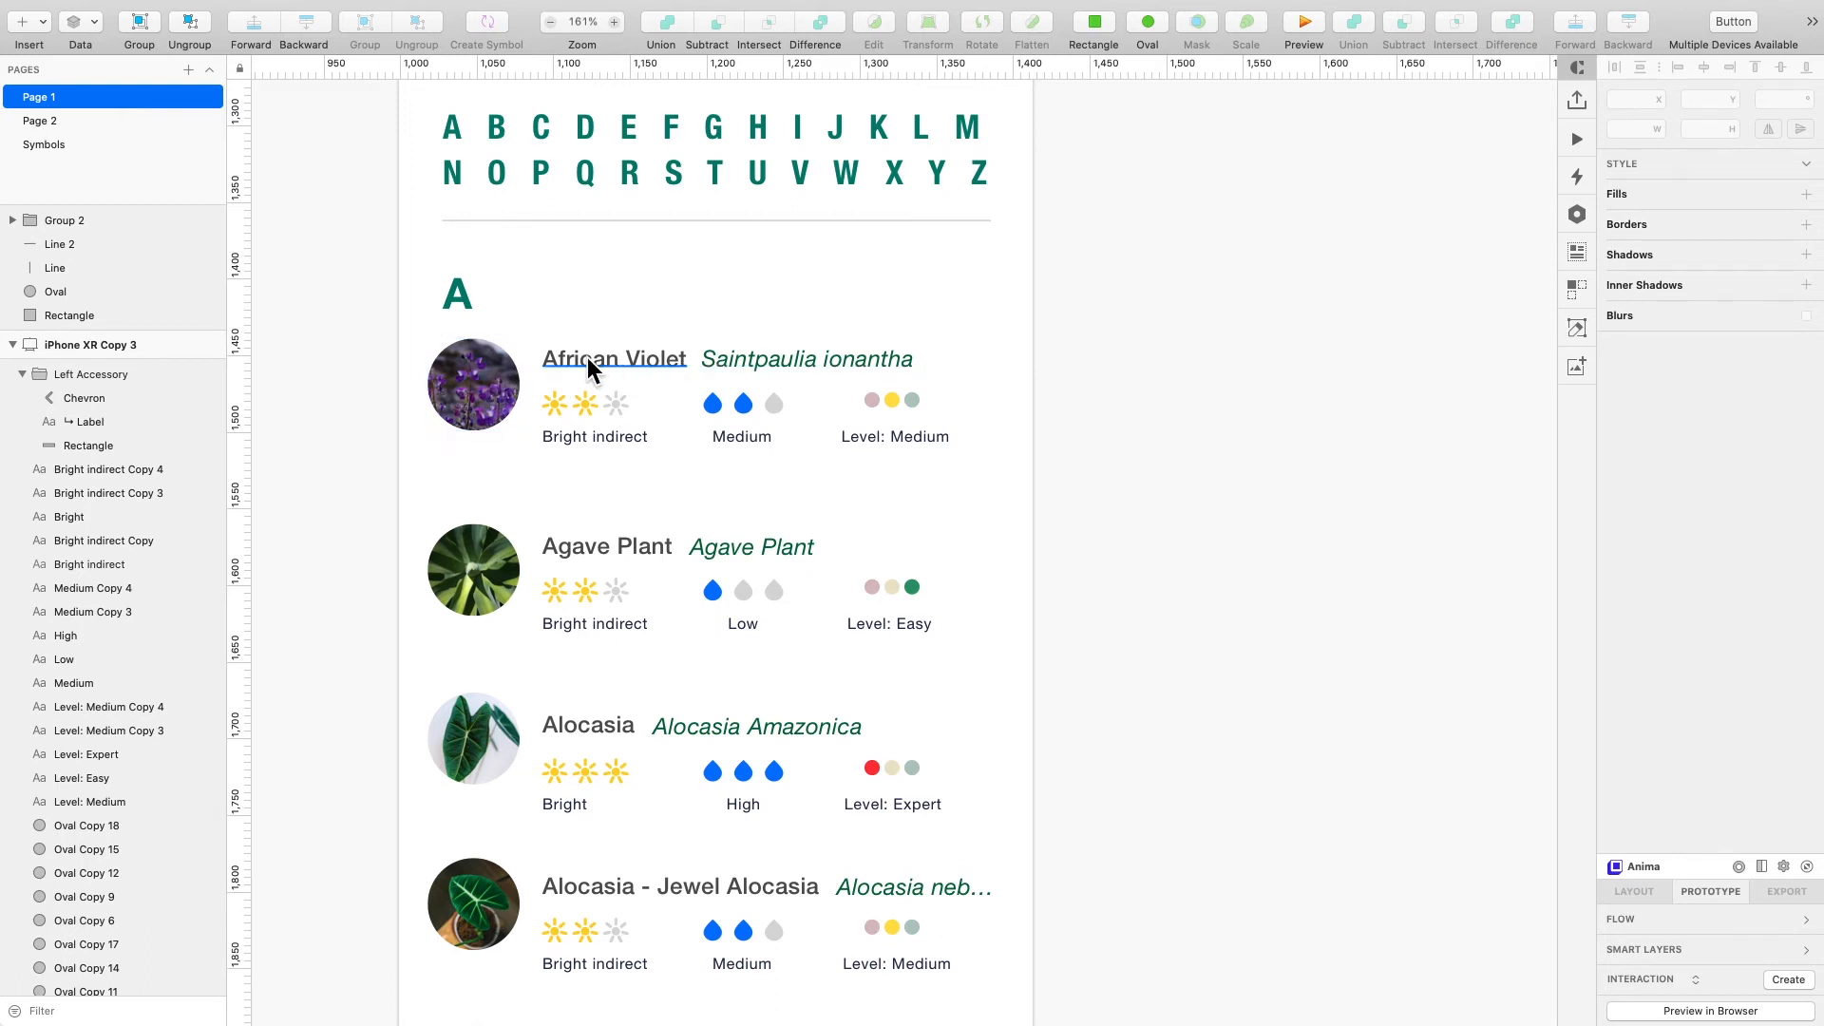
- Examine the whole Plant Directory artboard and then the Plant ID splash screen beside the home screen
scroll(710, 580, "down", 5)
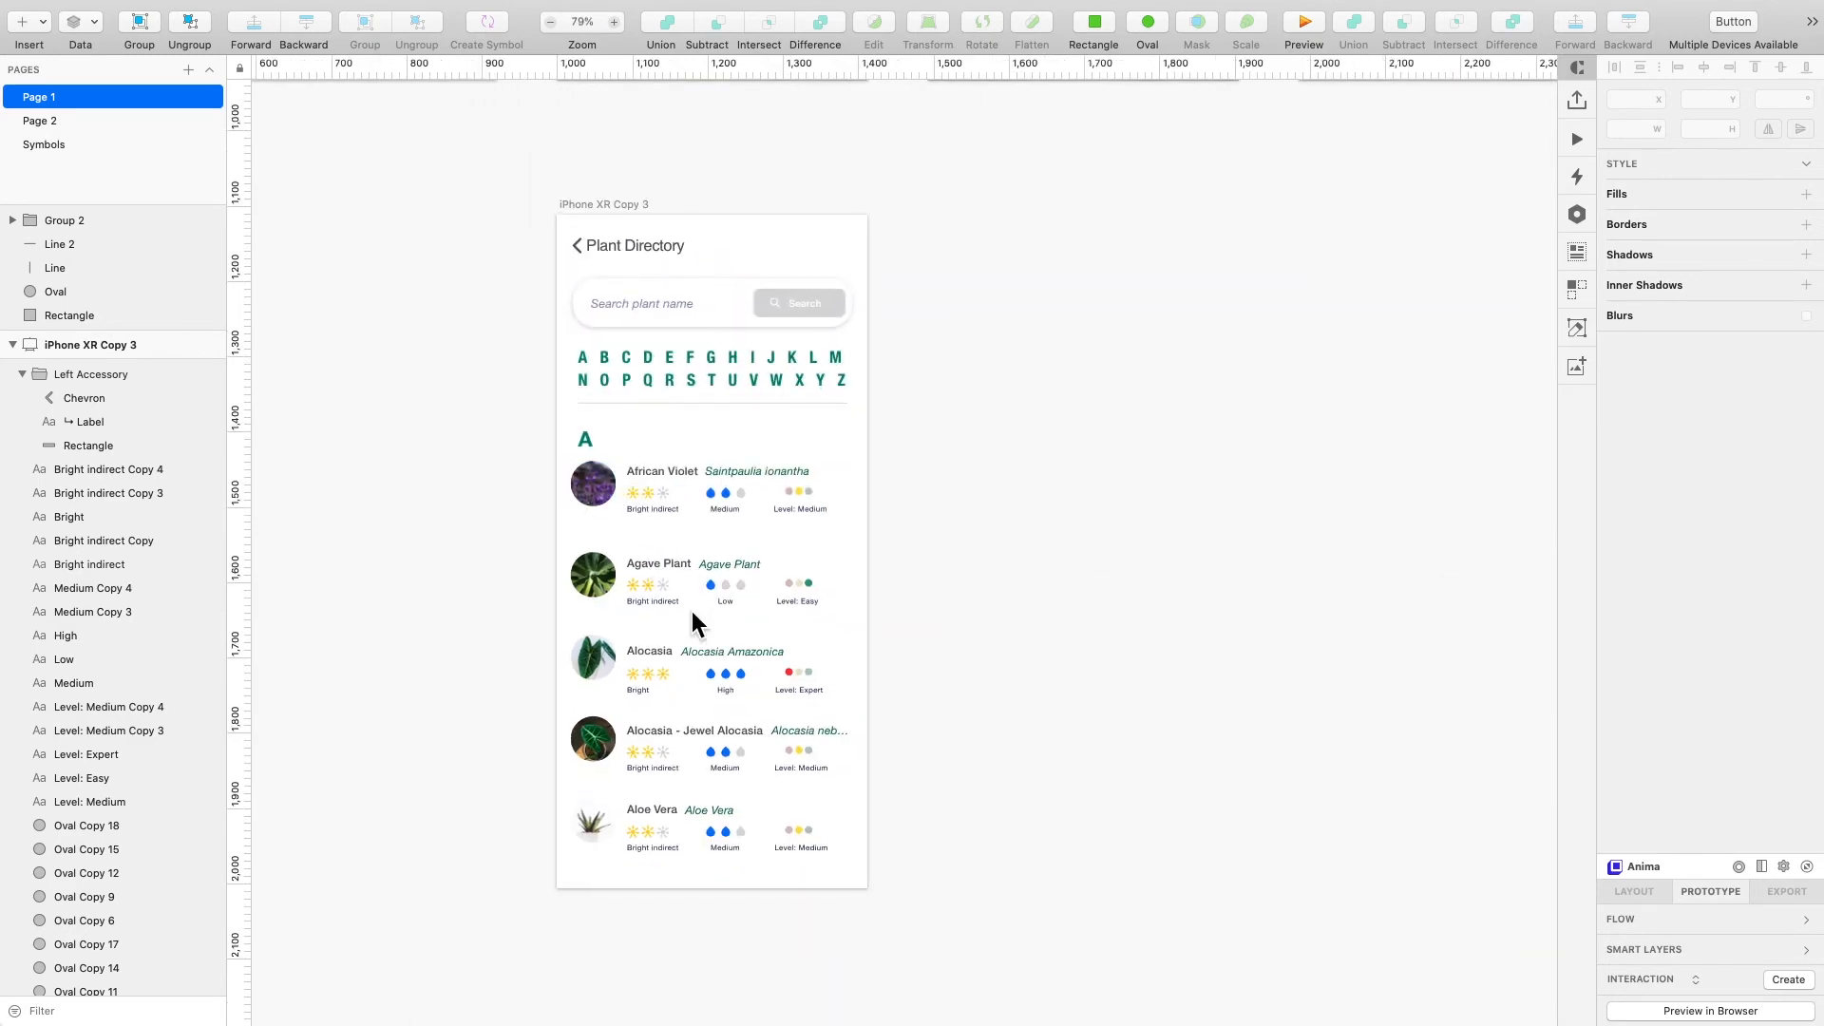
scroll(691, 612, "down", 3)
scroll(685, 612, "up", 6)
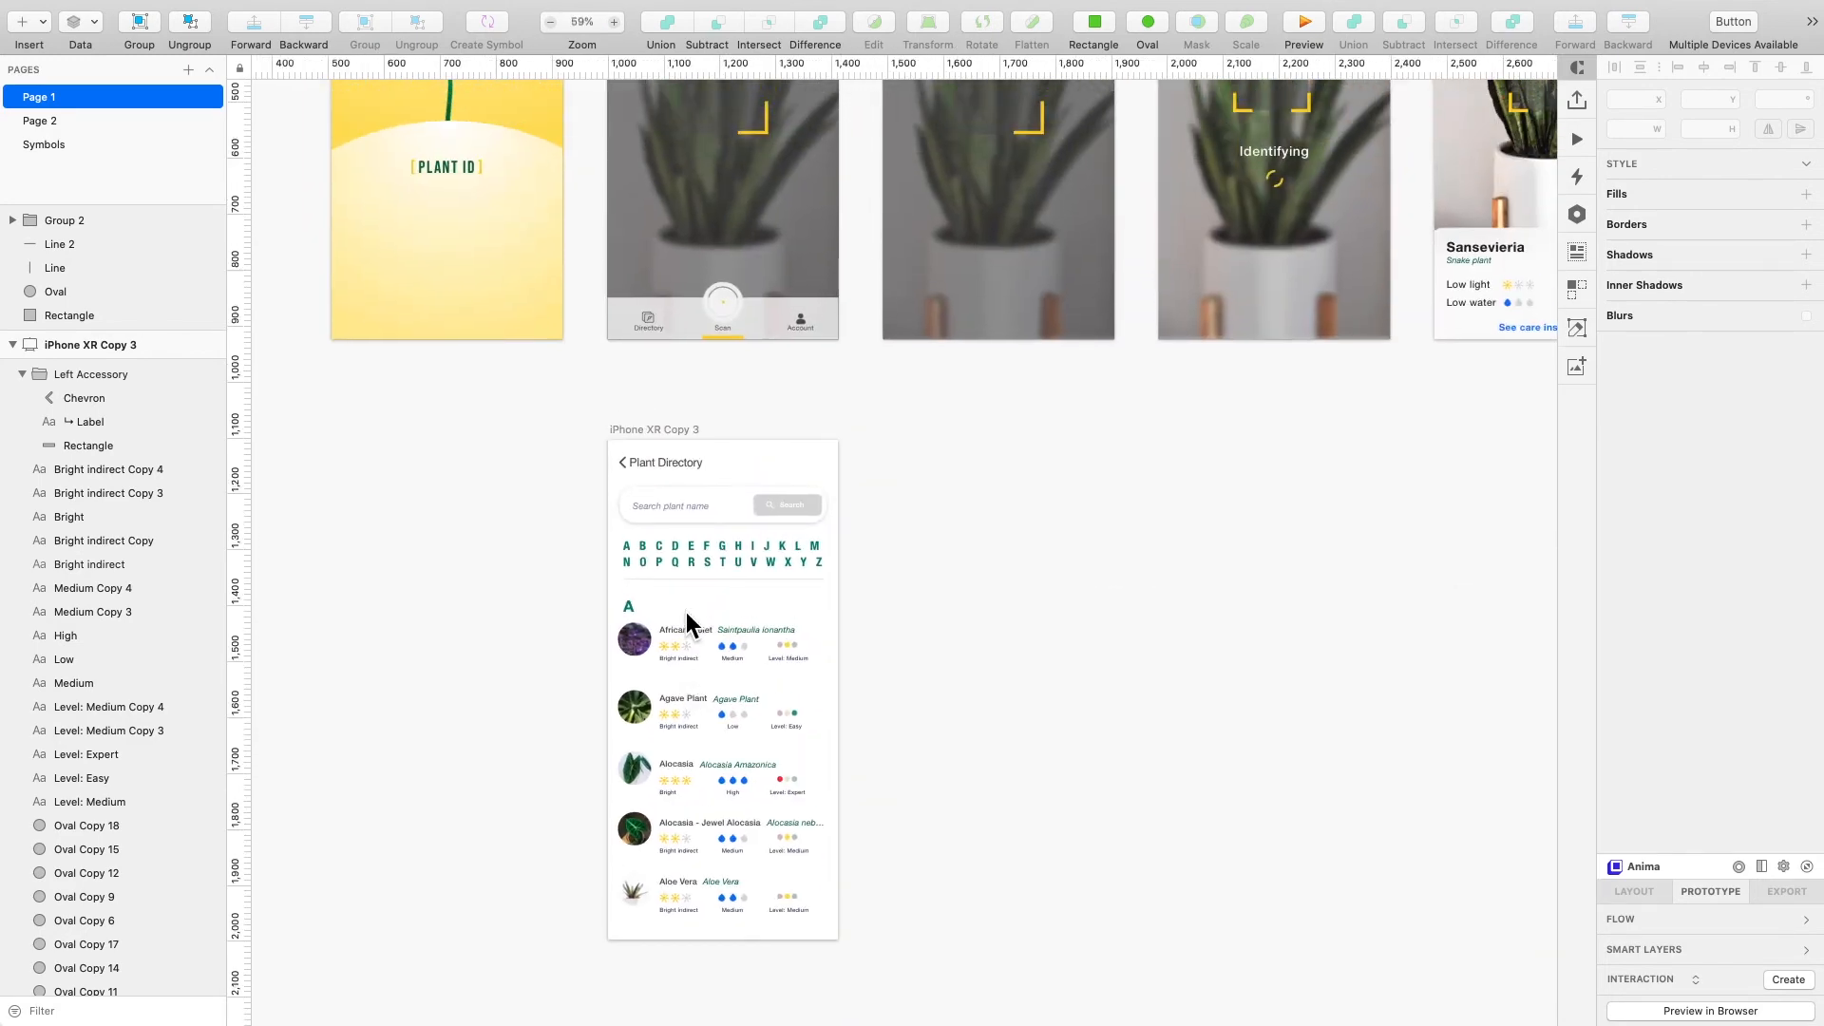
scroll(686, 612, "up", 2)
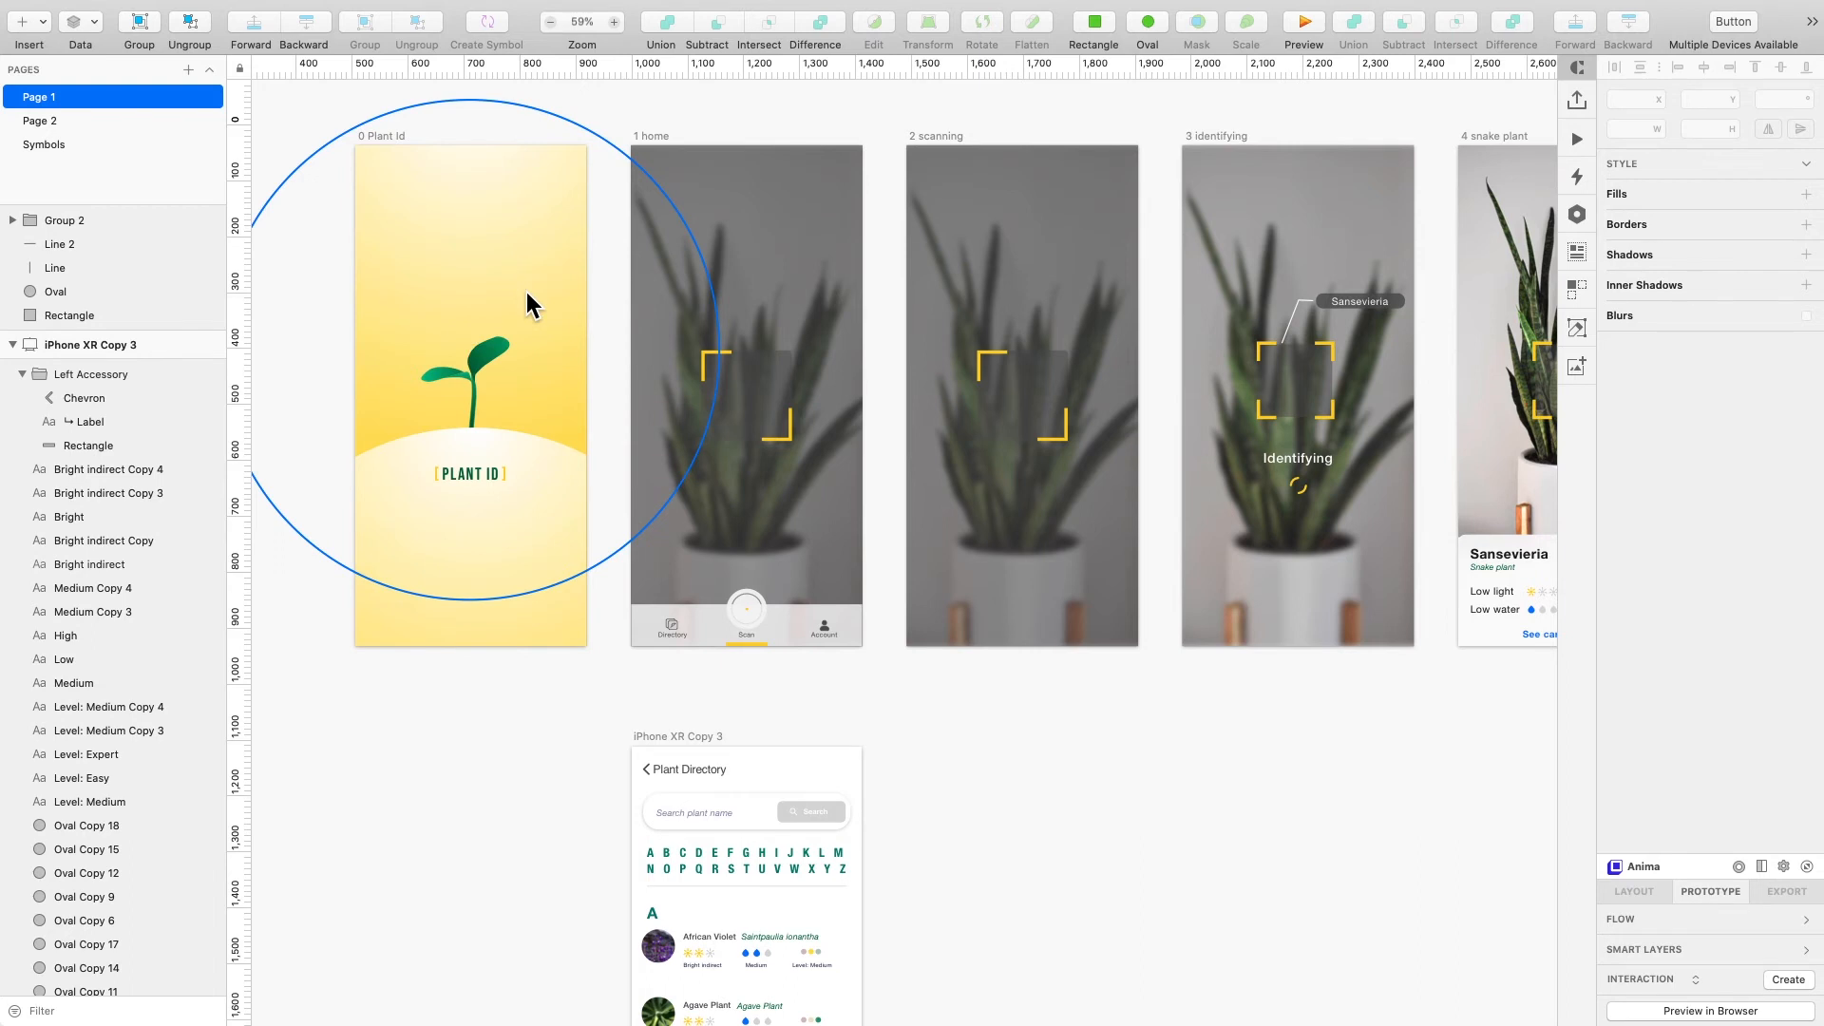
scroll(546, 440, "up", 5)
scroll(545, 440, "left", 2)
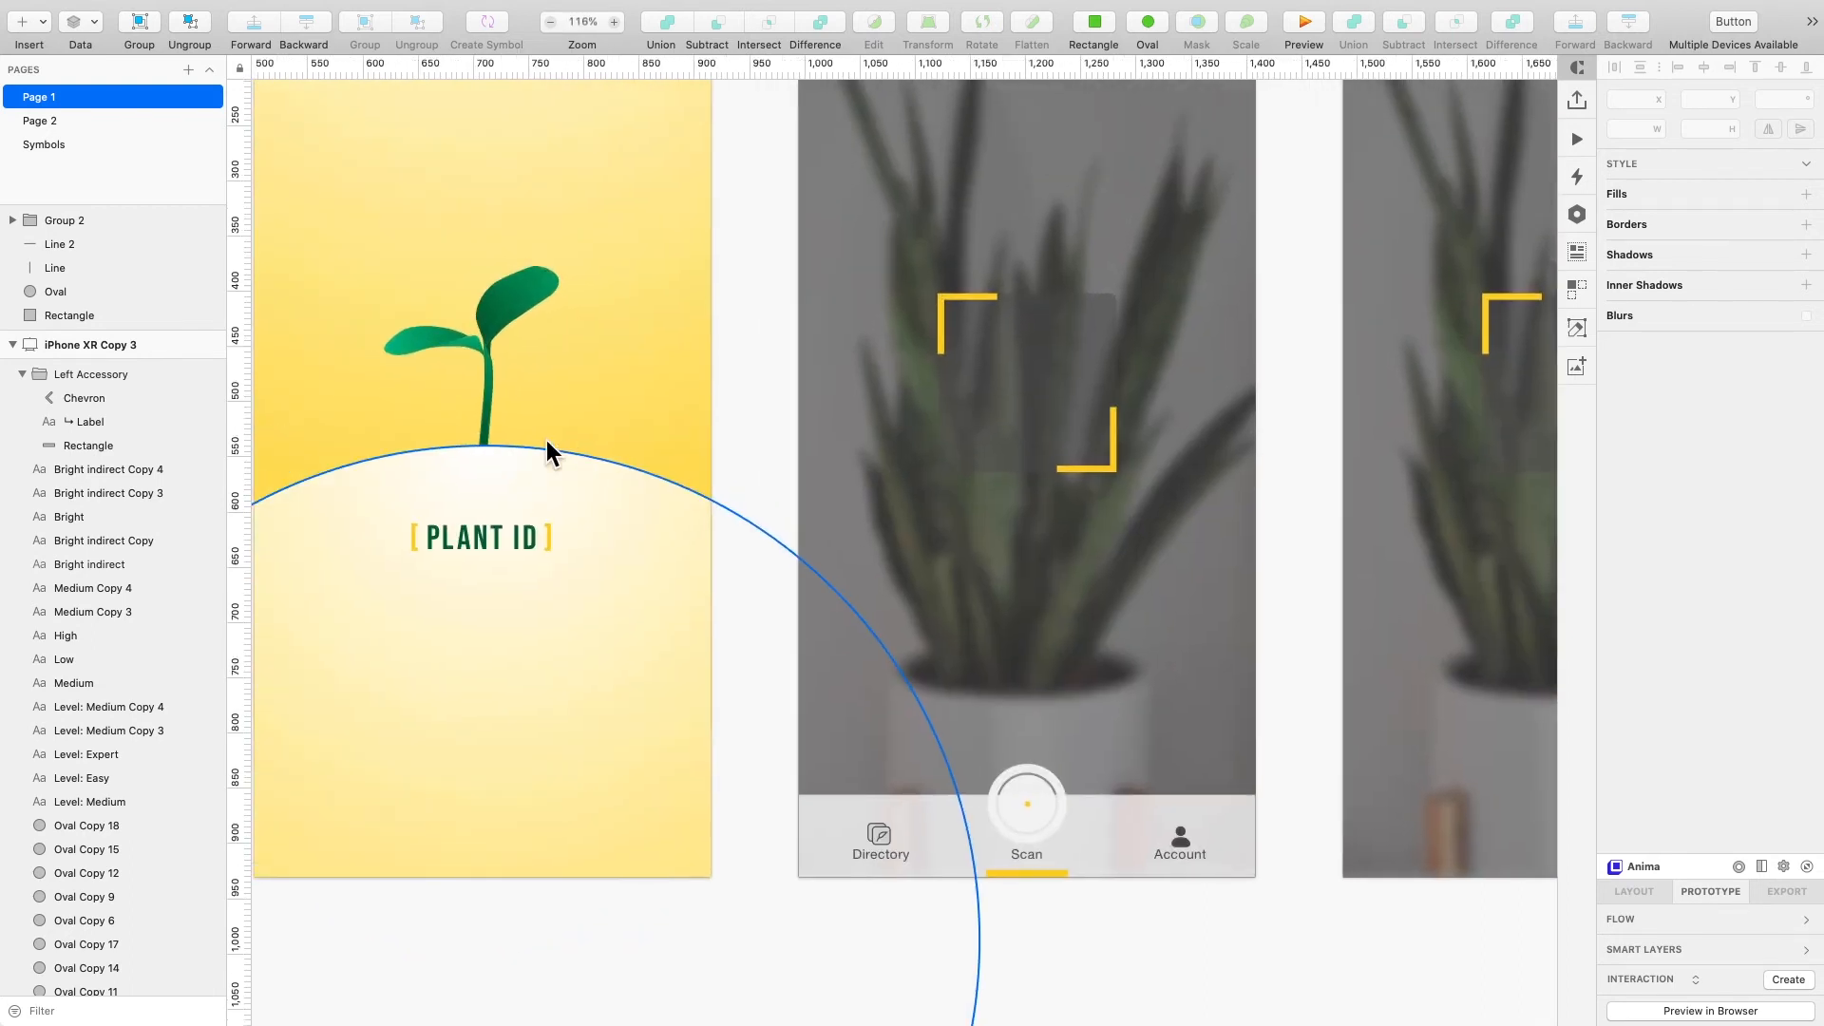
scroll(703, 380, "left", 2)
scroll(703, 380, "left", 4)
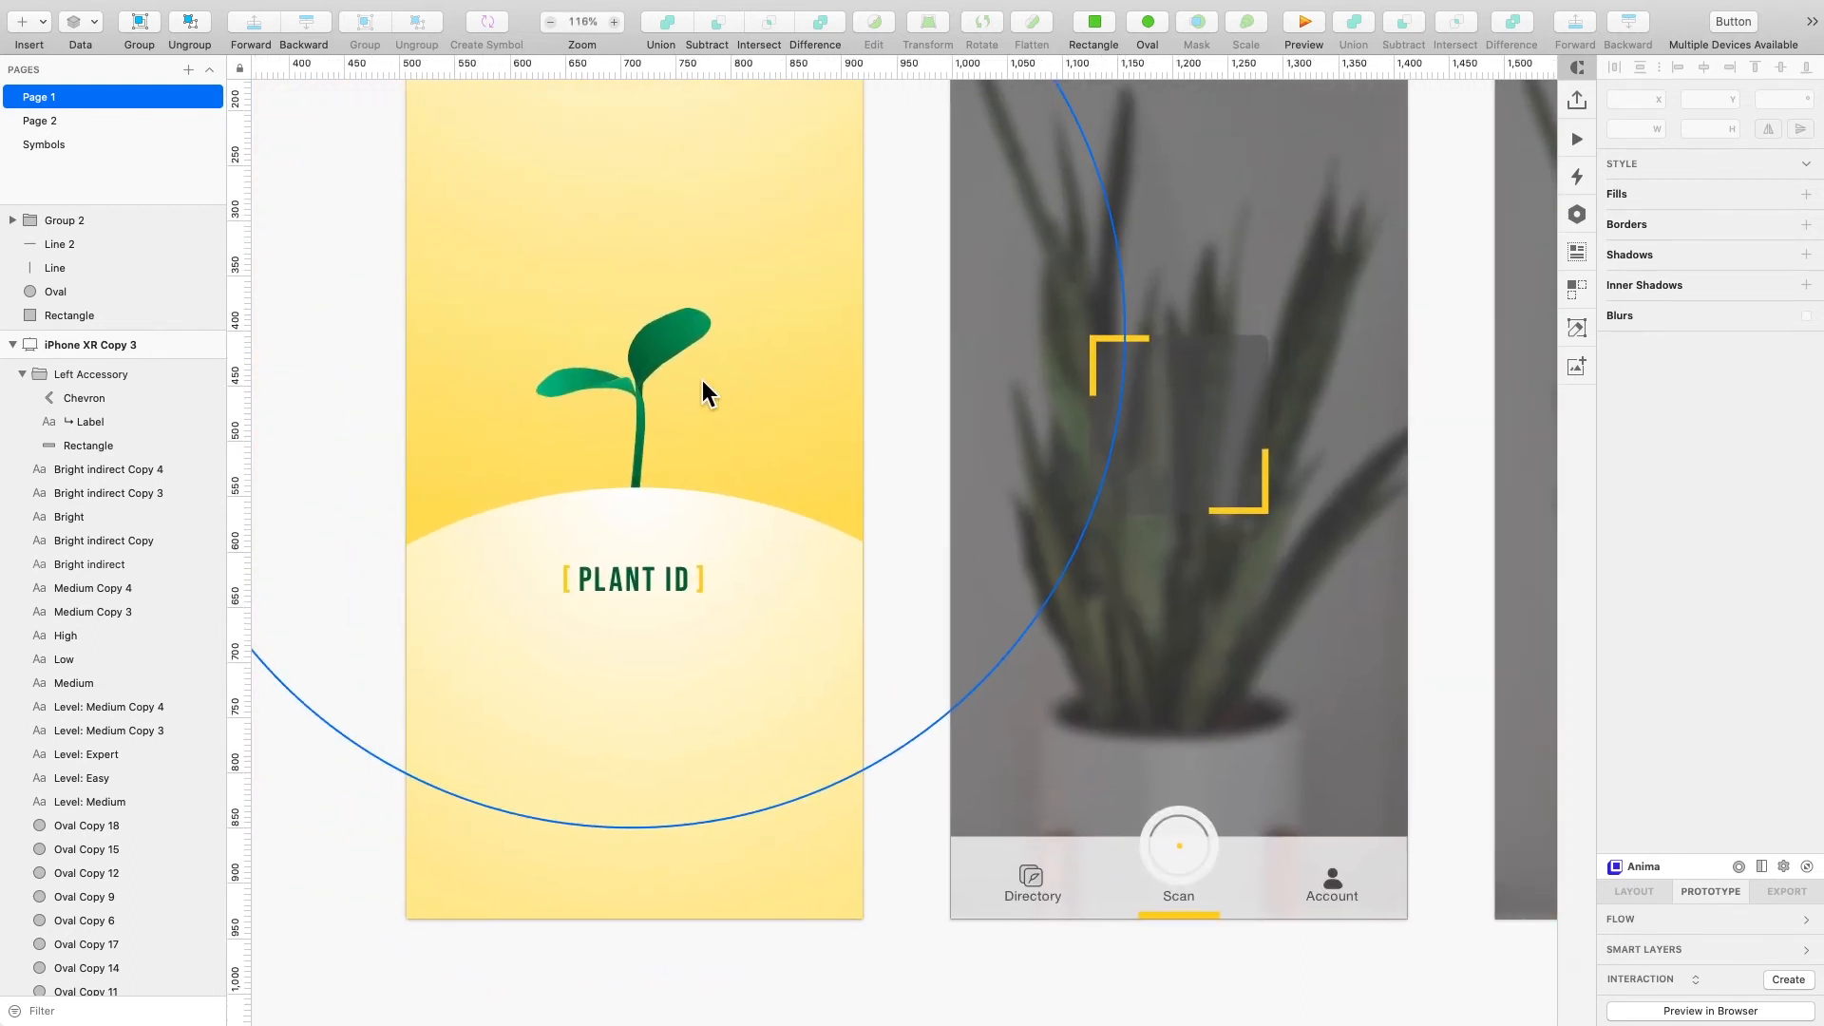
scroll(703, 380, "left", 1)
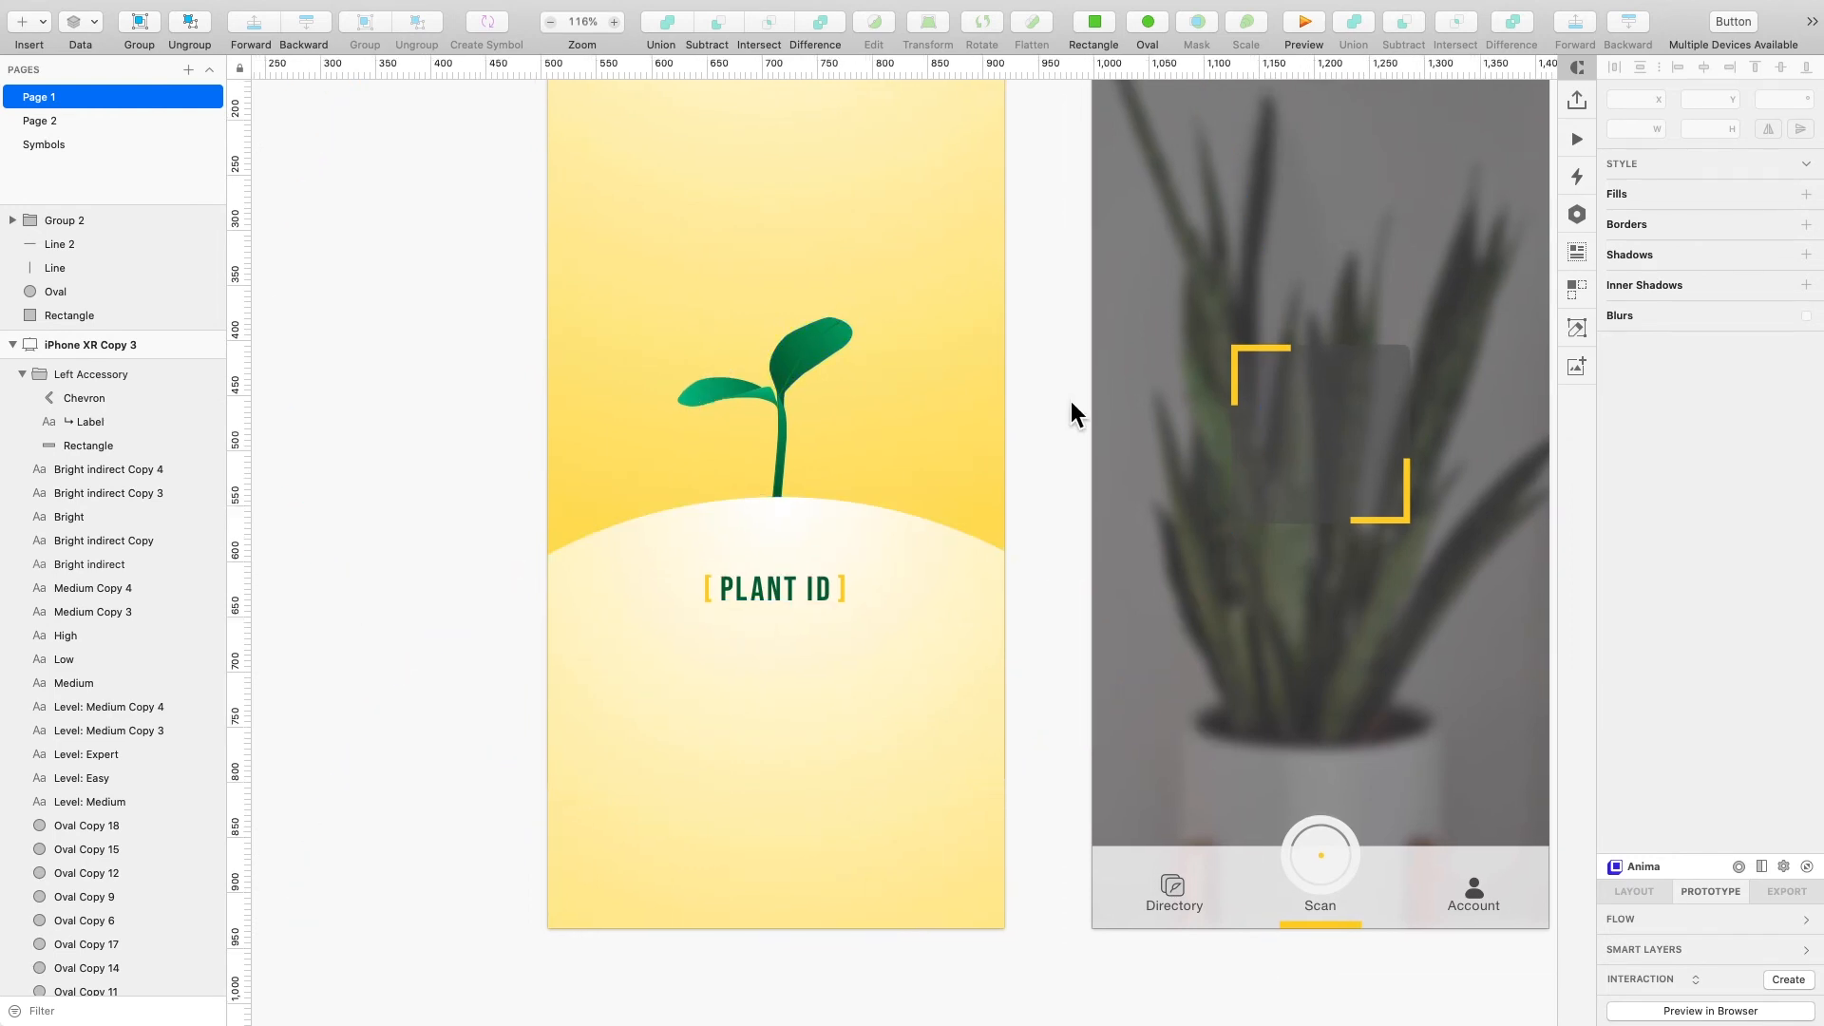
scroll(1069, 401, "up", 3)
scroll(1070, 401, "down", 5)
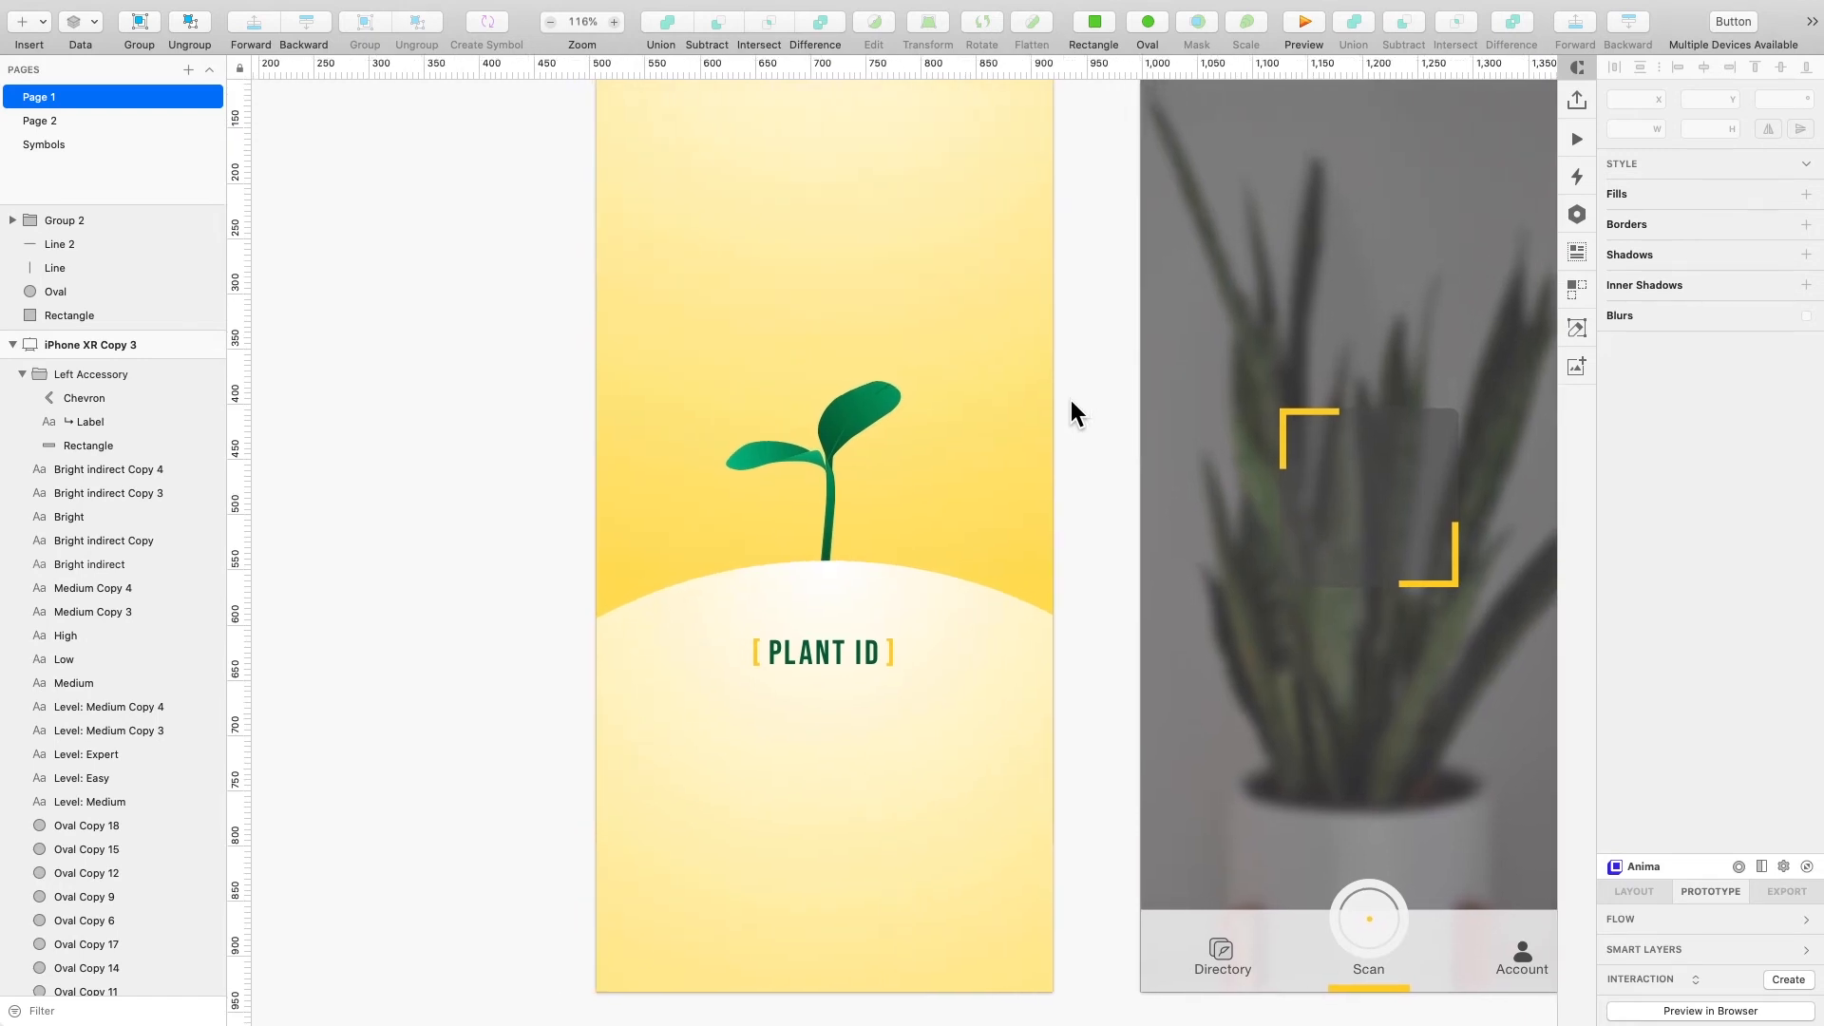
- Review the home, scanning, identifying and snake plant screens together with the Plant Directory artboard as a full flow
scroll(1068, 401, "right", 5)
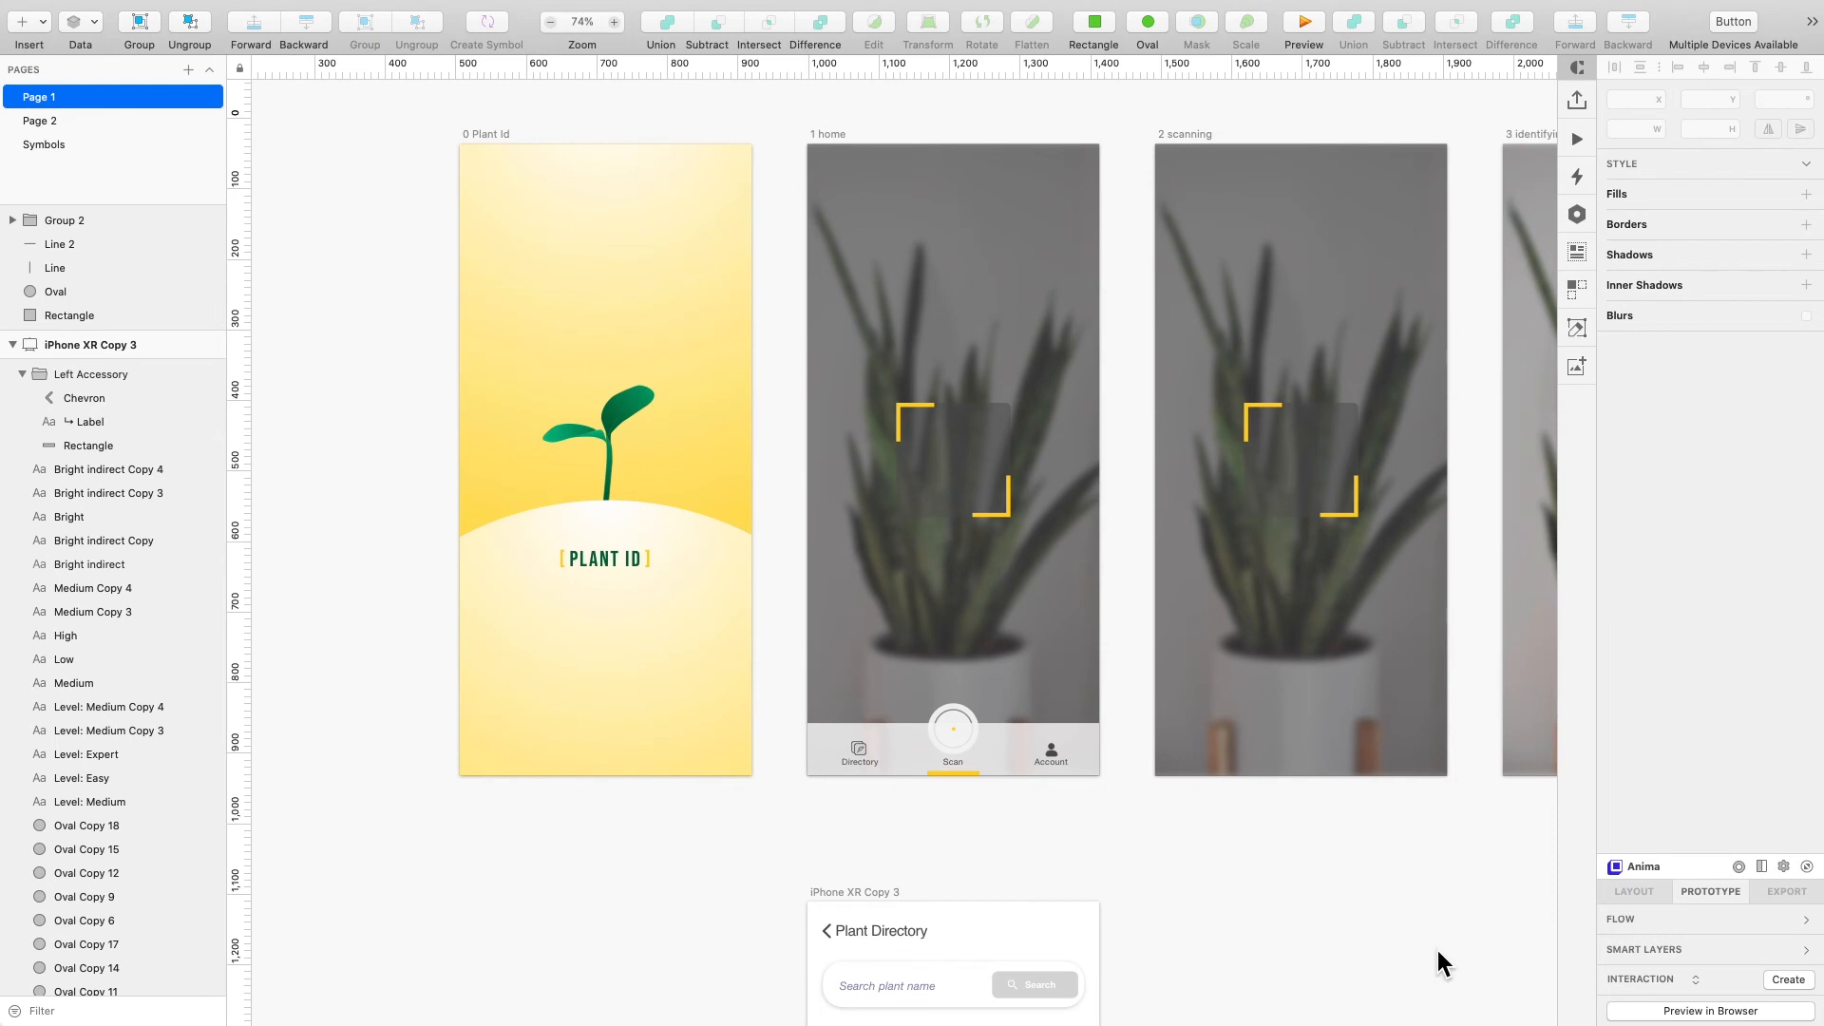
scroll(1438, 950, "right", 3)
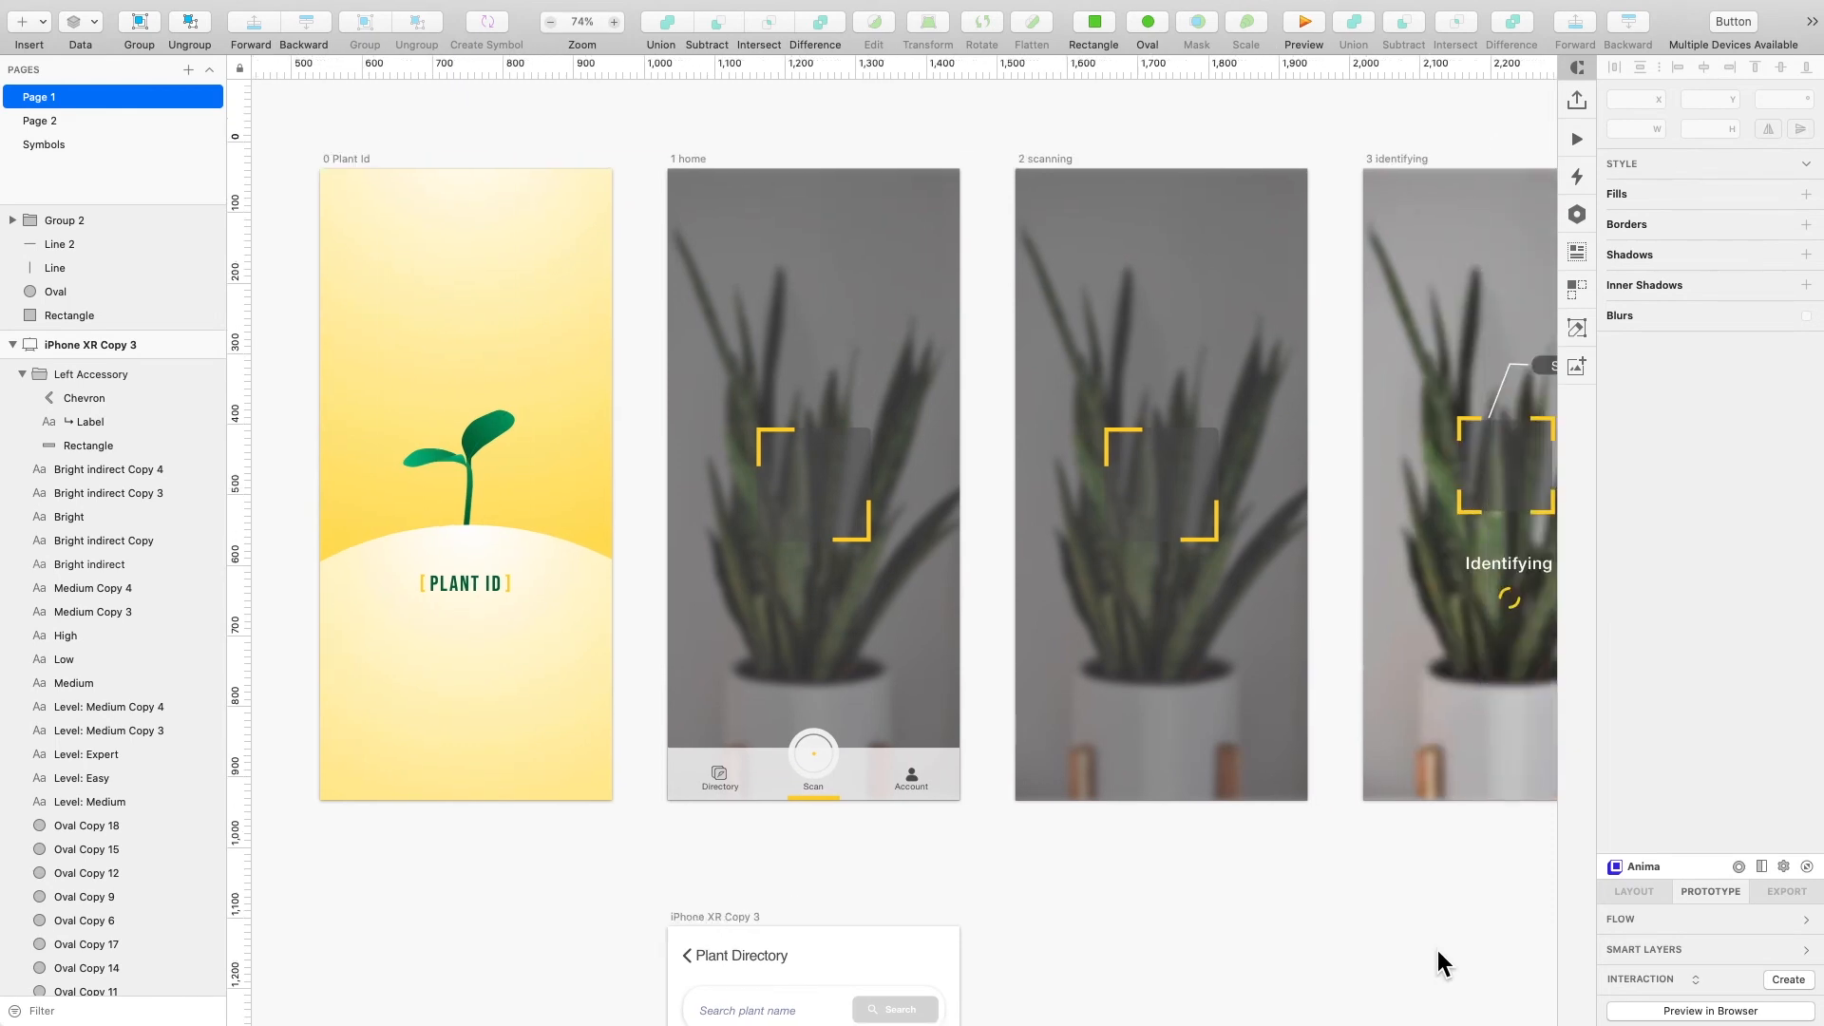
scroll(1438, 950, "right", 8)
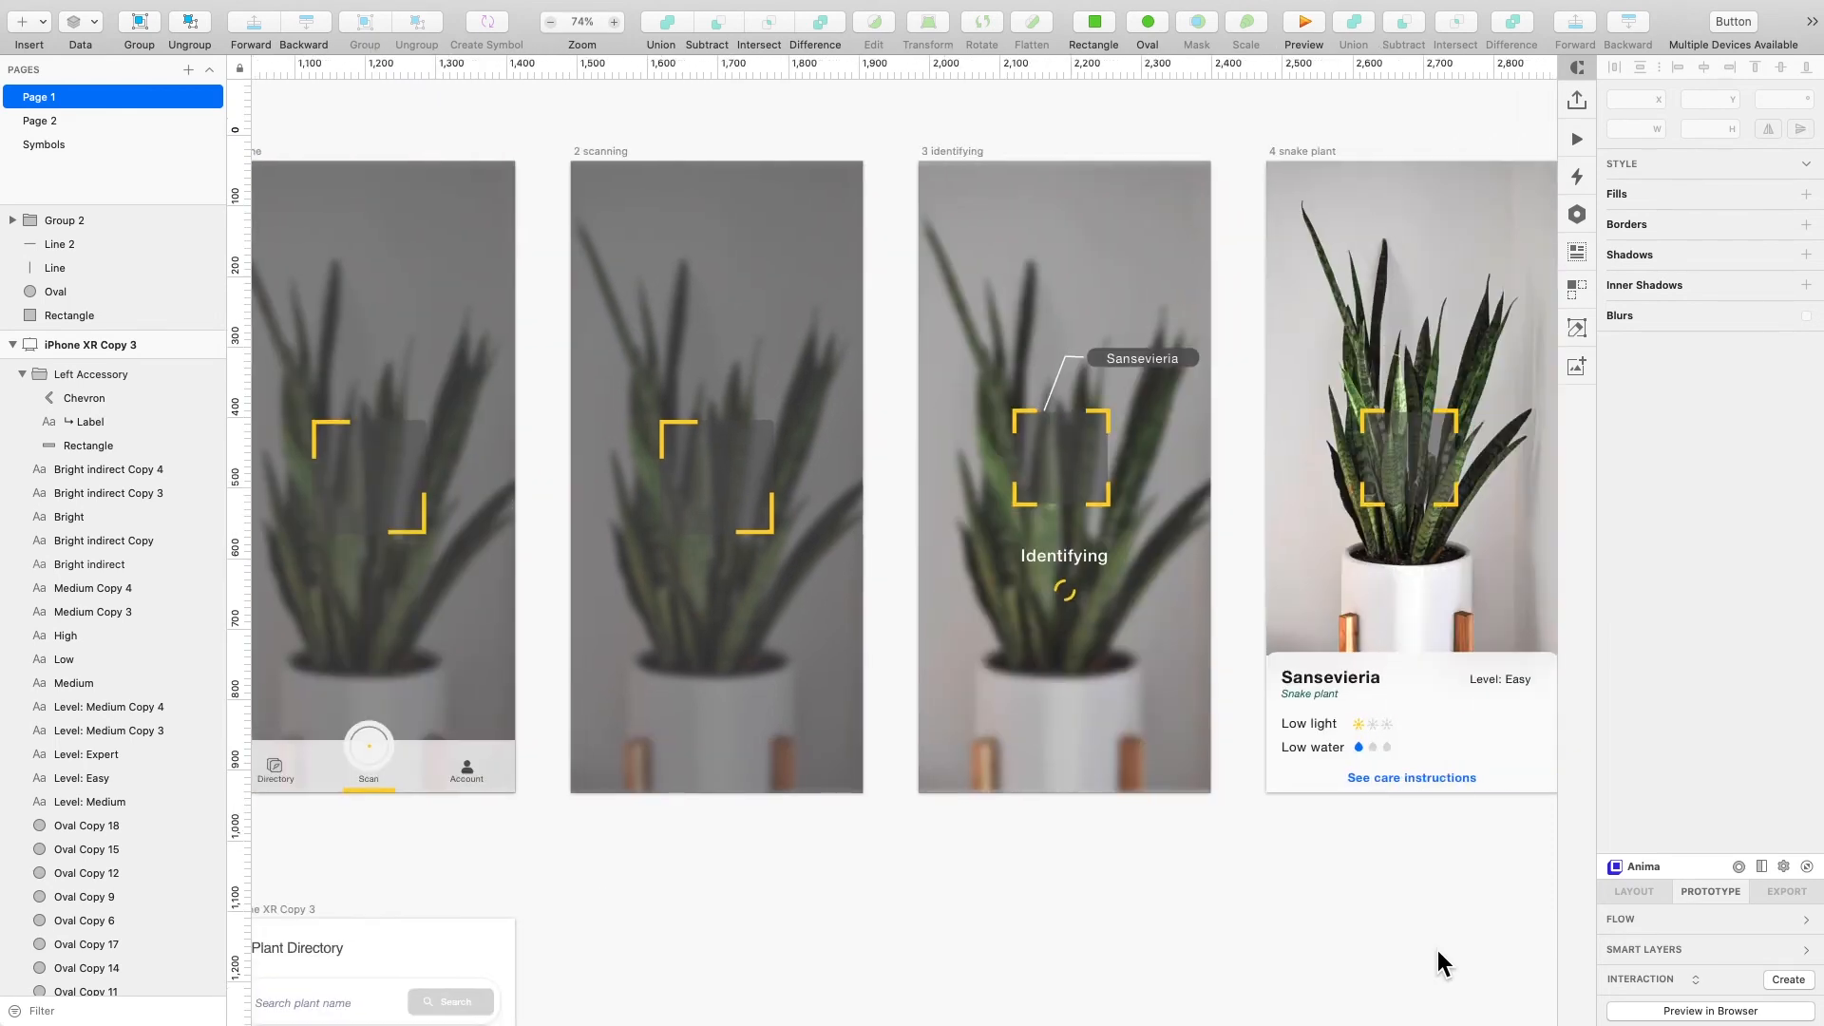
scroll(1438, 950, "right", 3)
scroll(1372, 861, "right", 3)
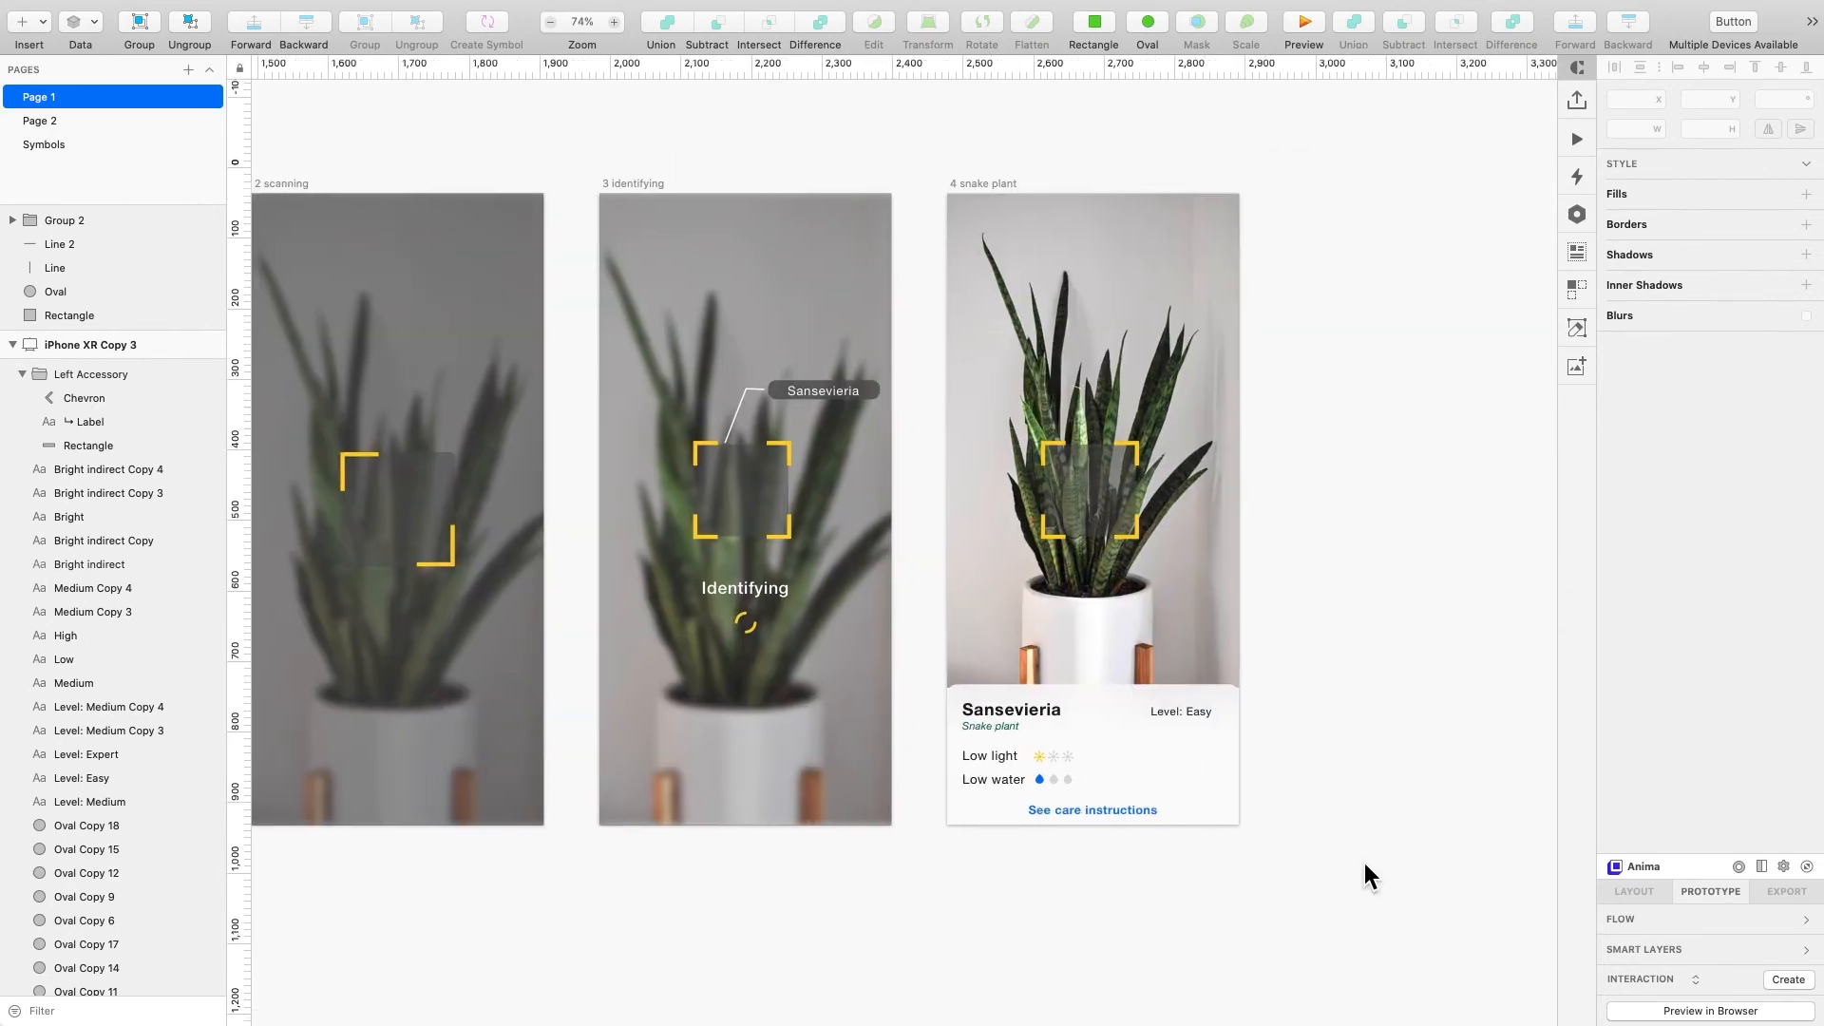
scroll(1364, 862, "right", 1)
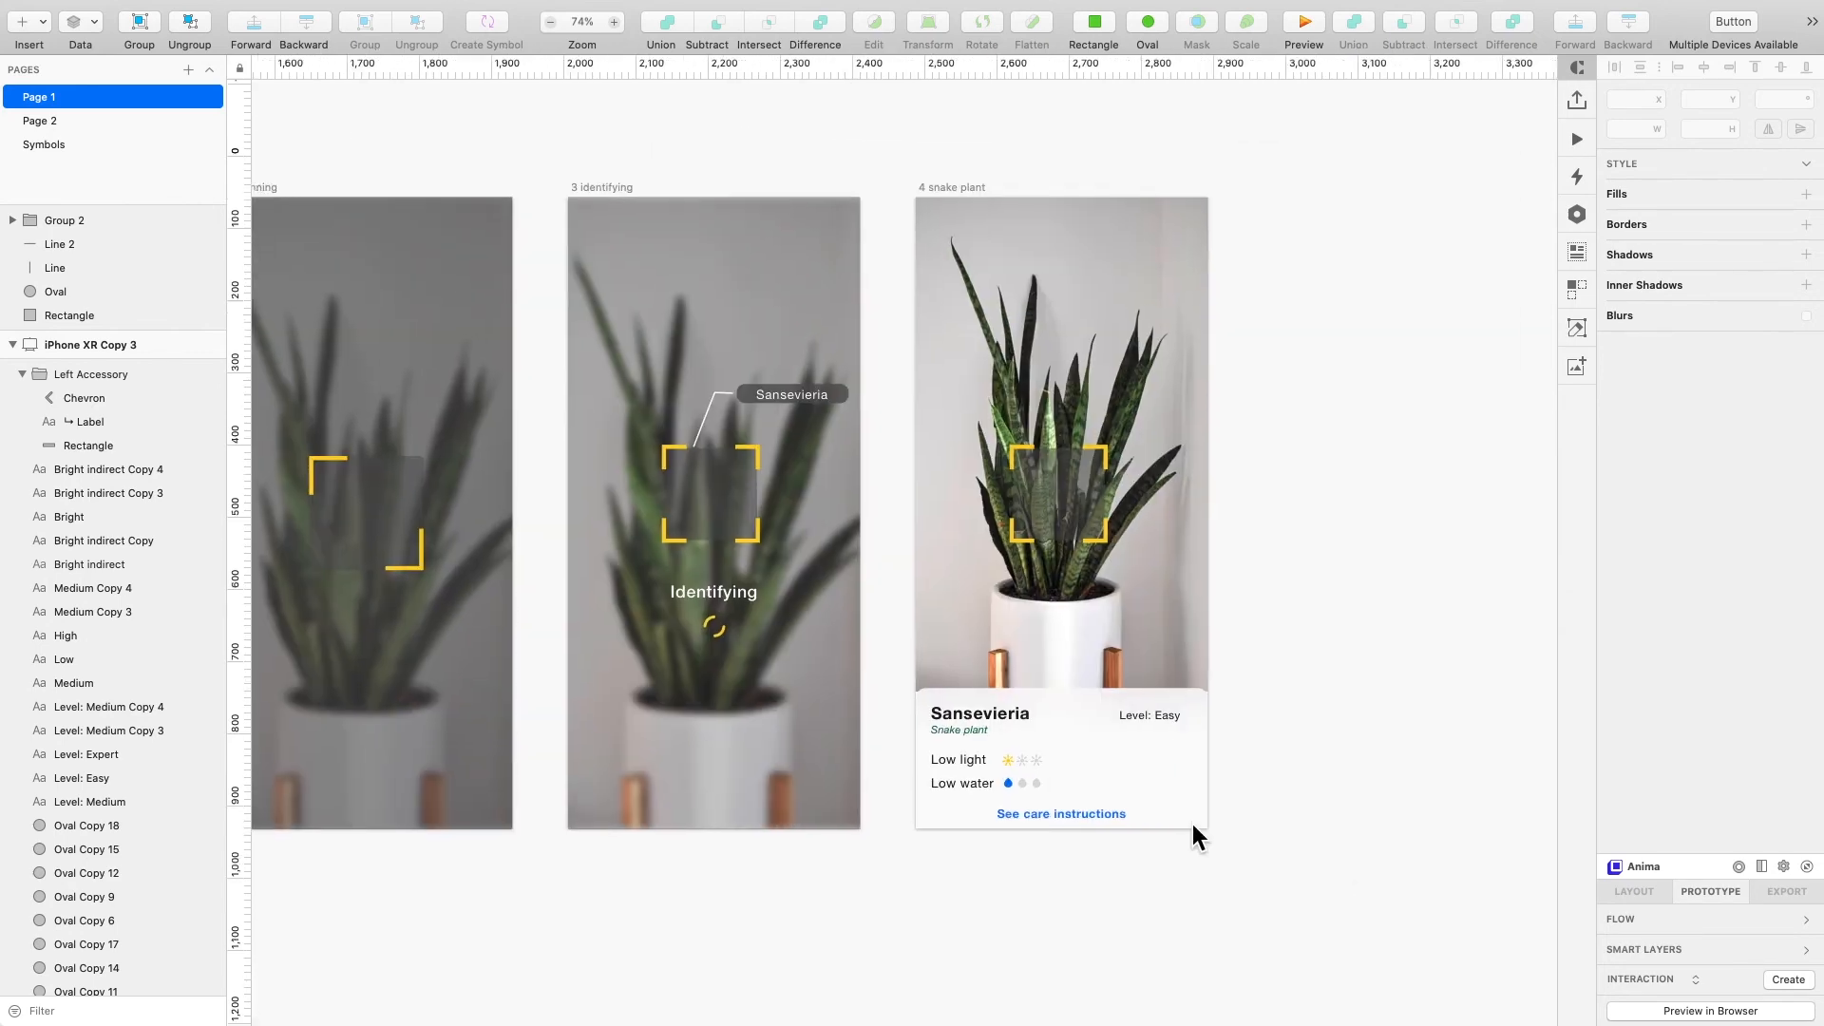
scroll(1193, 824, "up", 3)
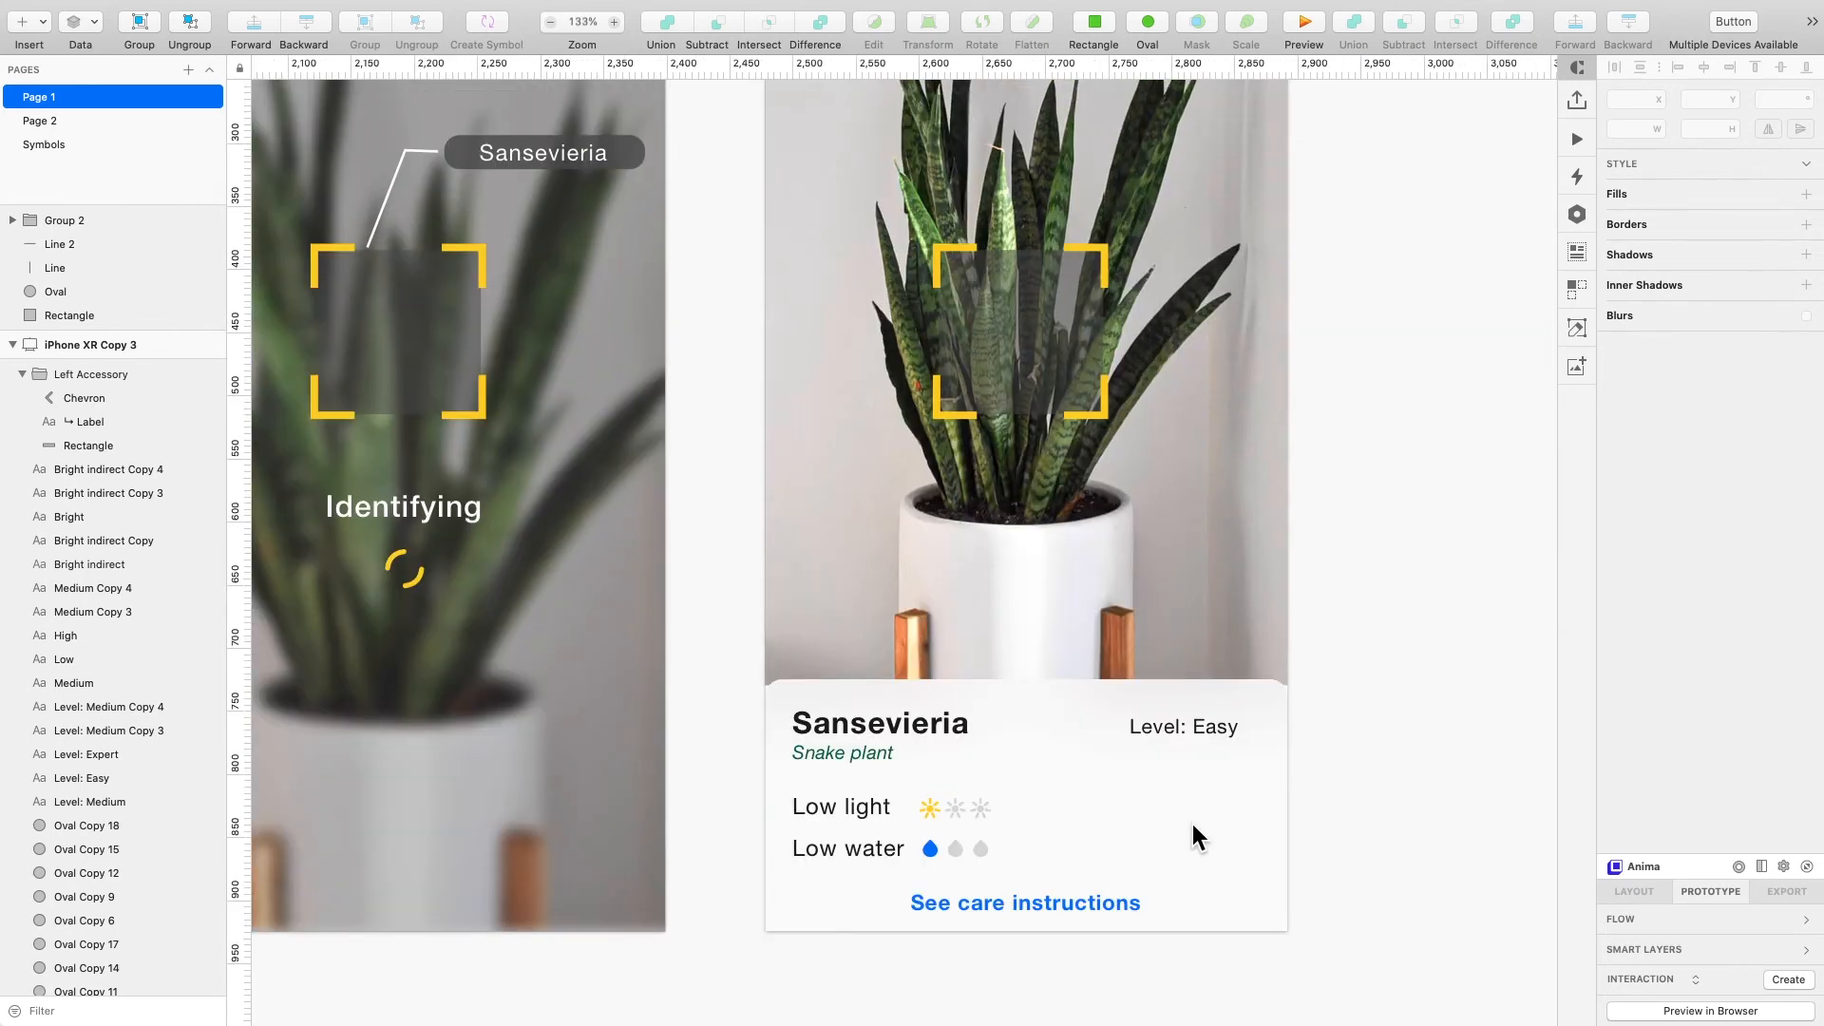
scroll(1193, 824, "down", 3)
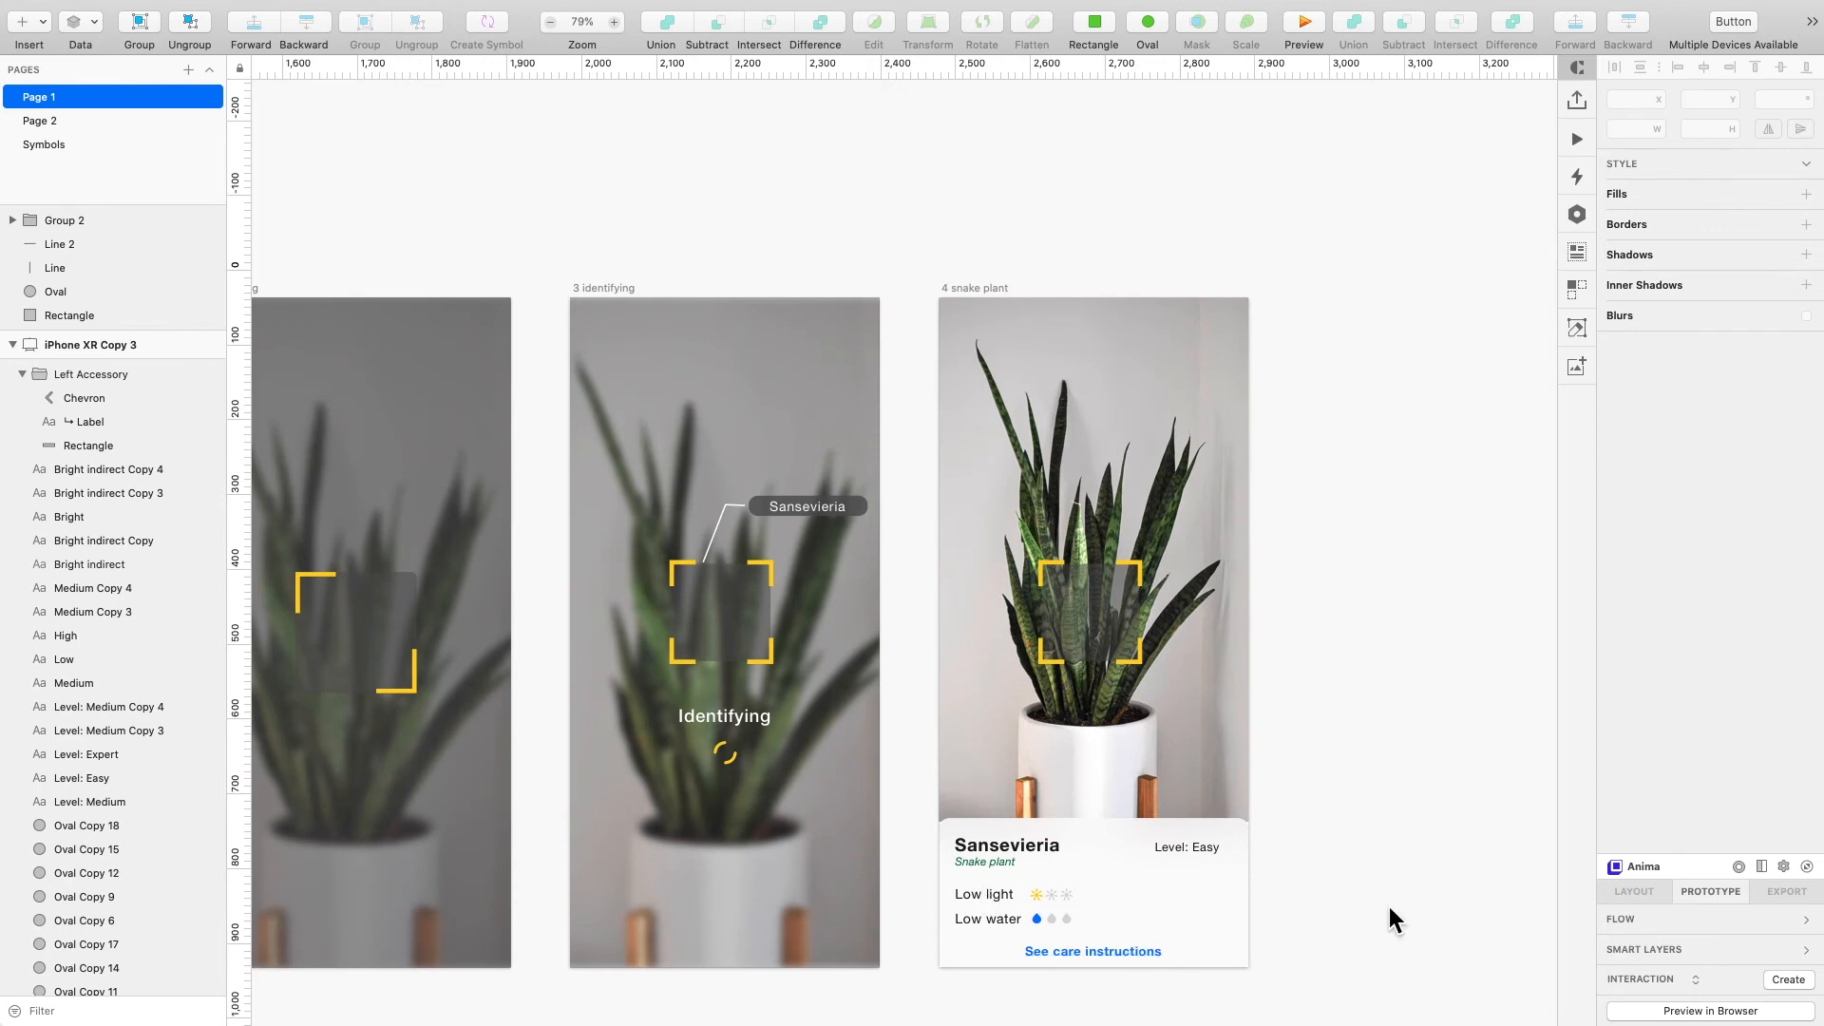
scroll(1389, 907, "left", 2)
scroll(1349, 944, "left", 2)
scroll(1349, 944, "down", 1)
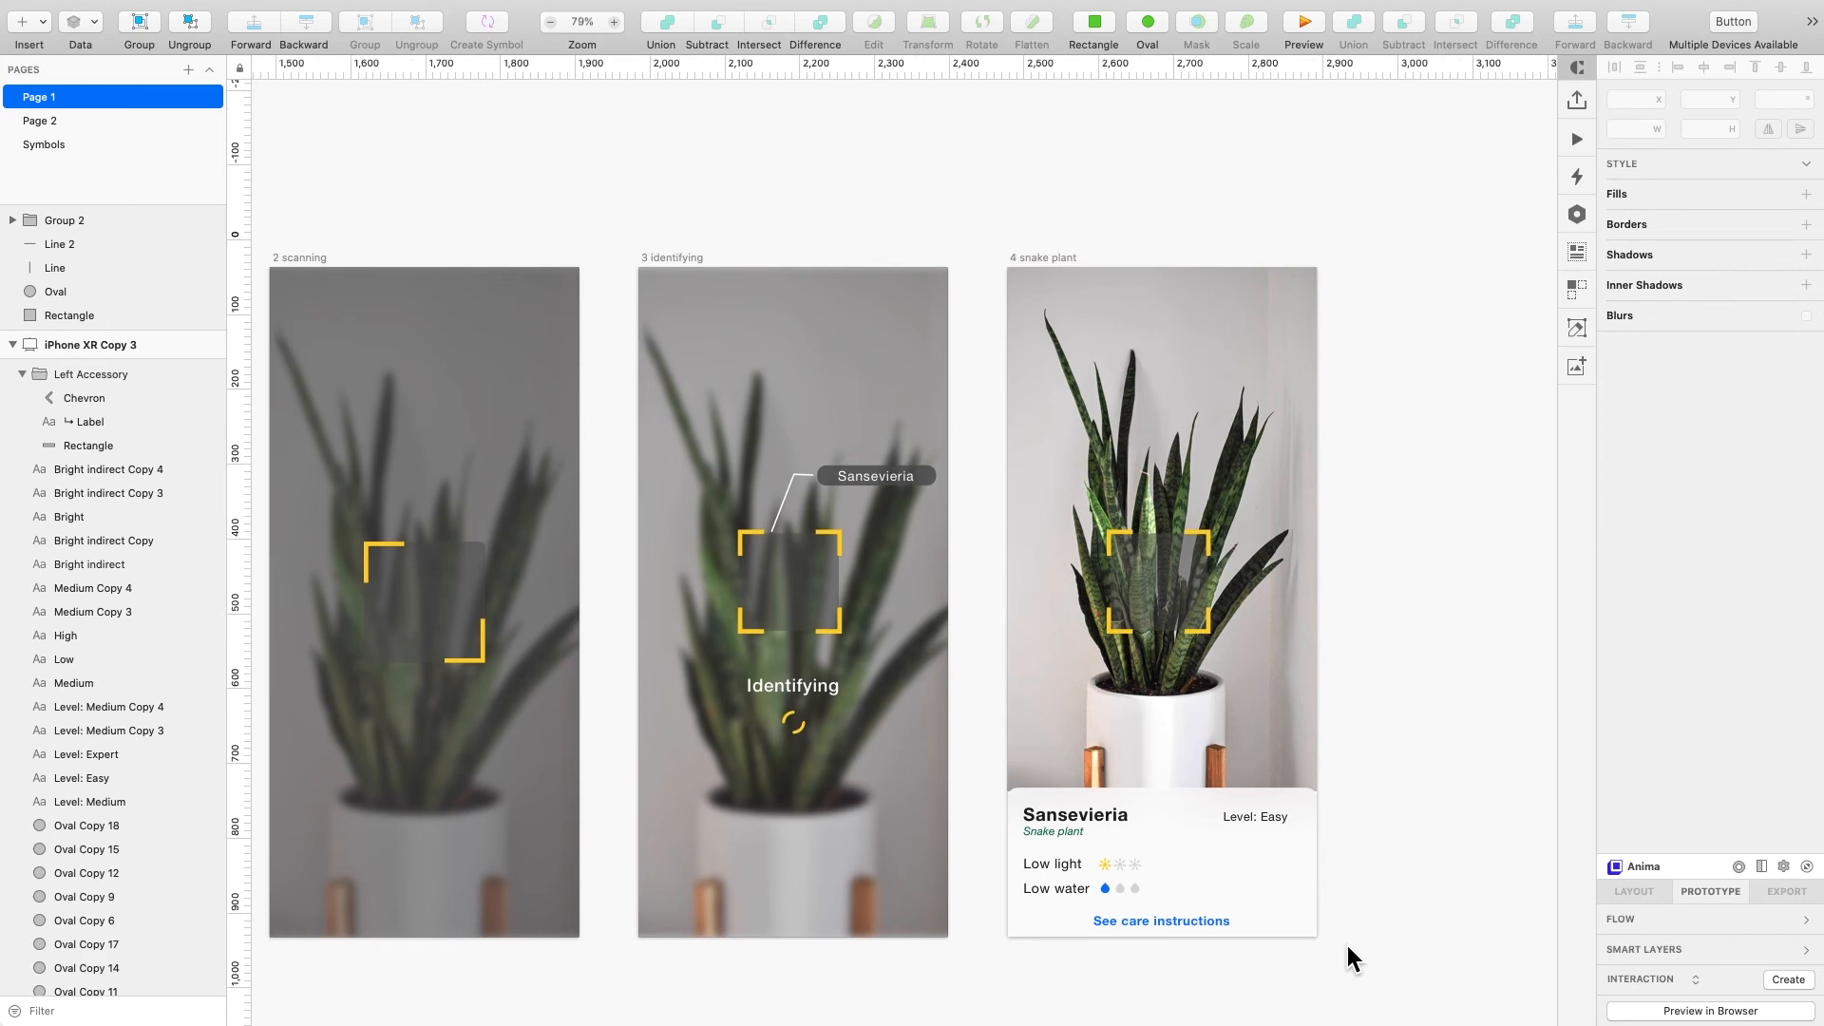
scroll(1347, 944, "down", 3)
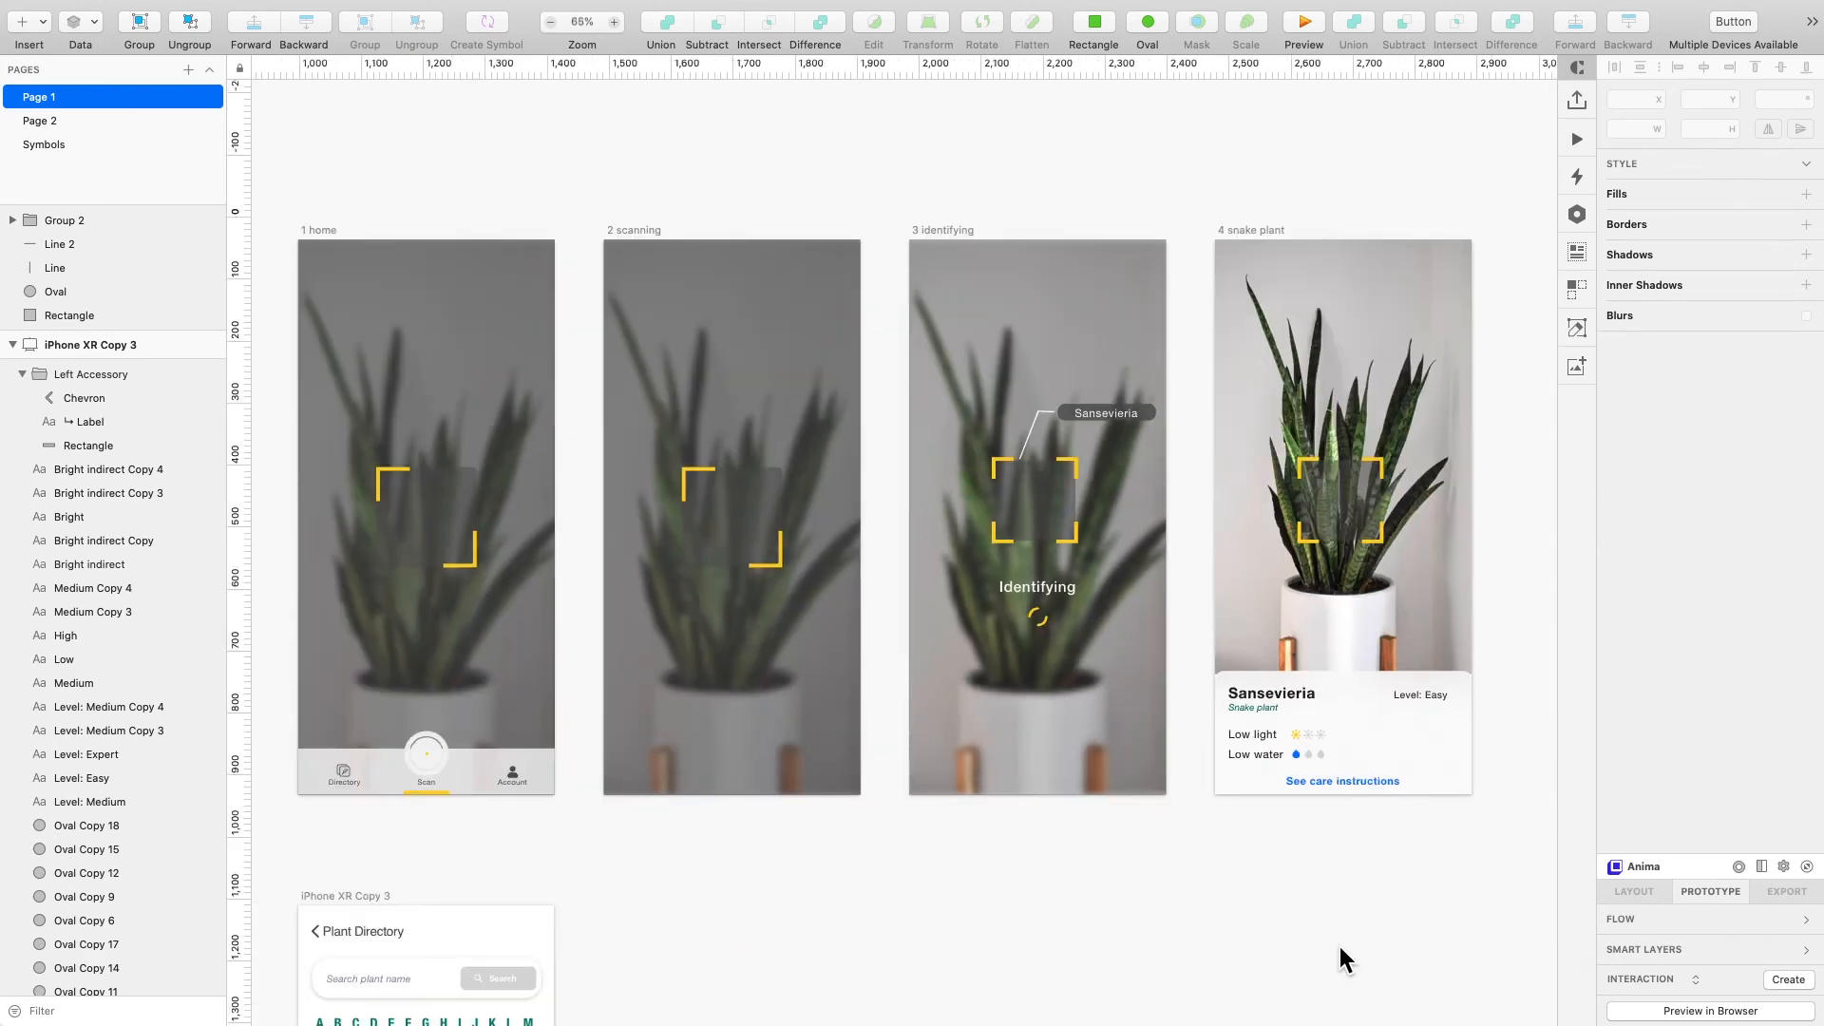
scroll(1339, 946, "down", 5)
scroll(1340, 946, "left", 3)
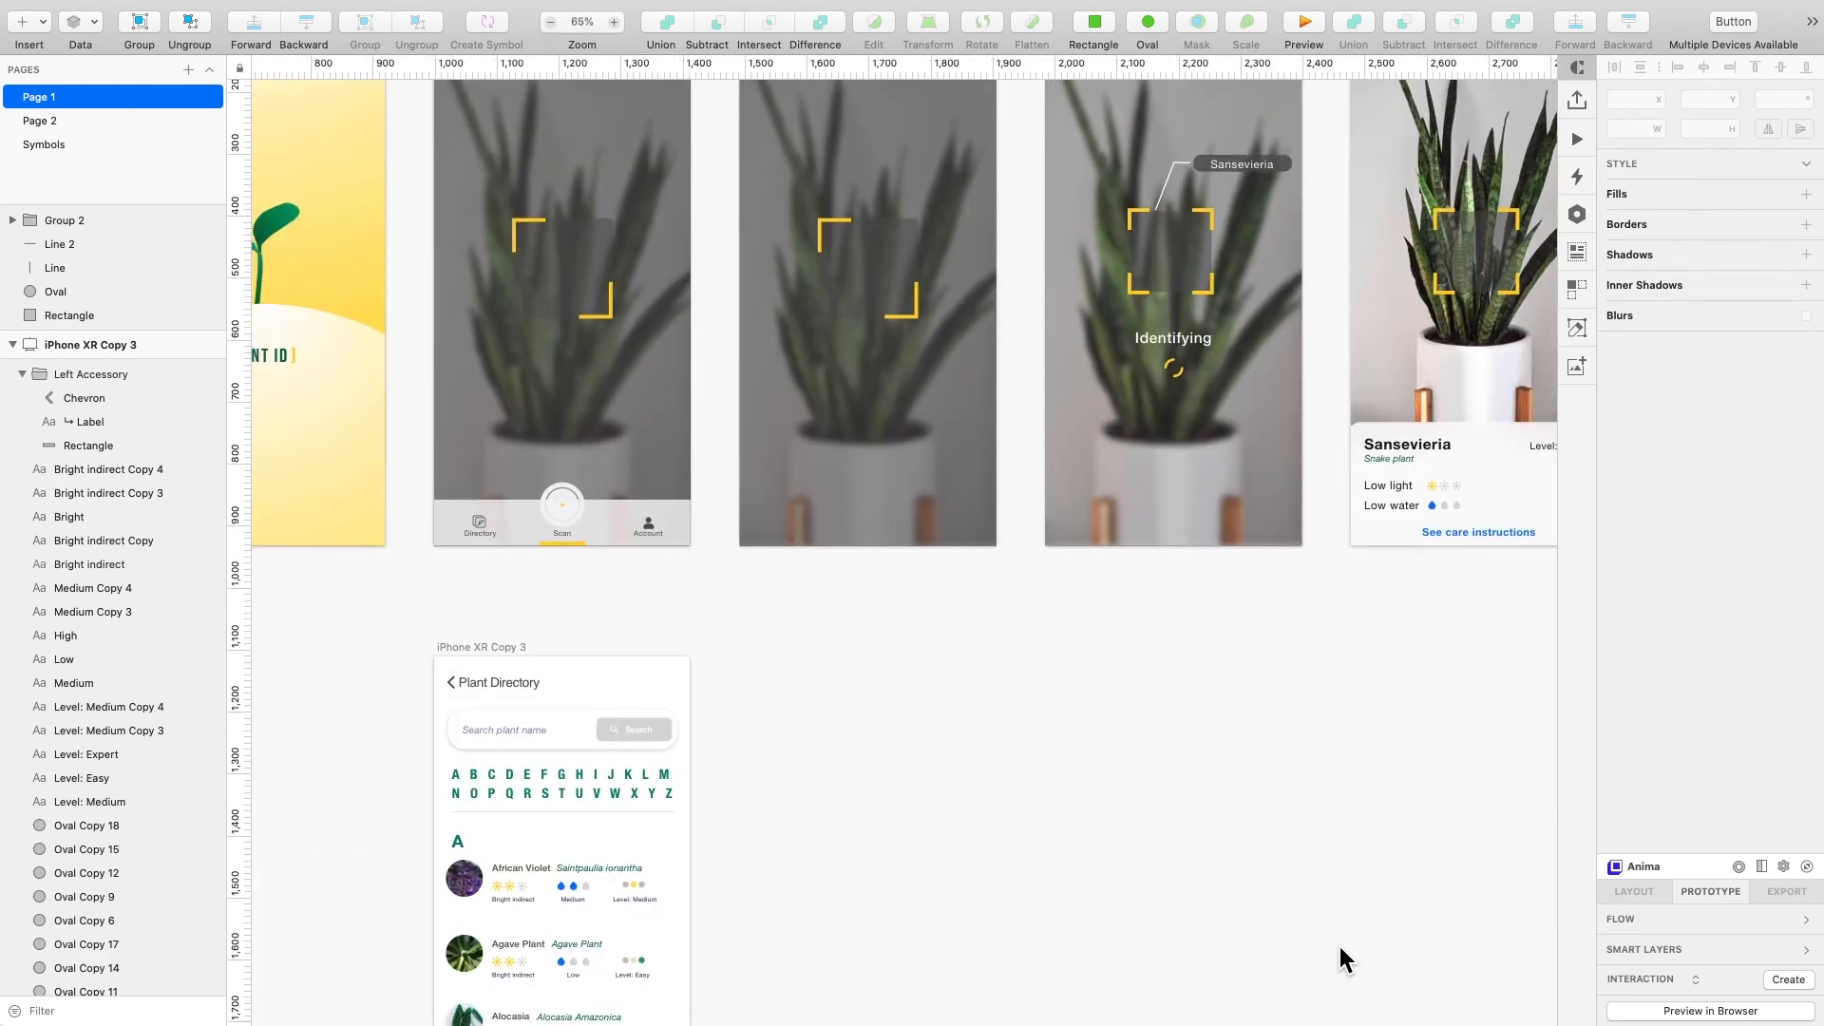
scroll(1338, 946, "down", 2)
scroll(1337, 946, "down", 1)
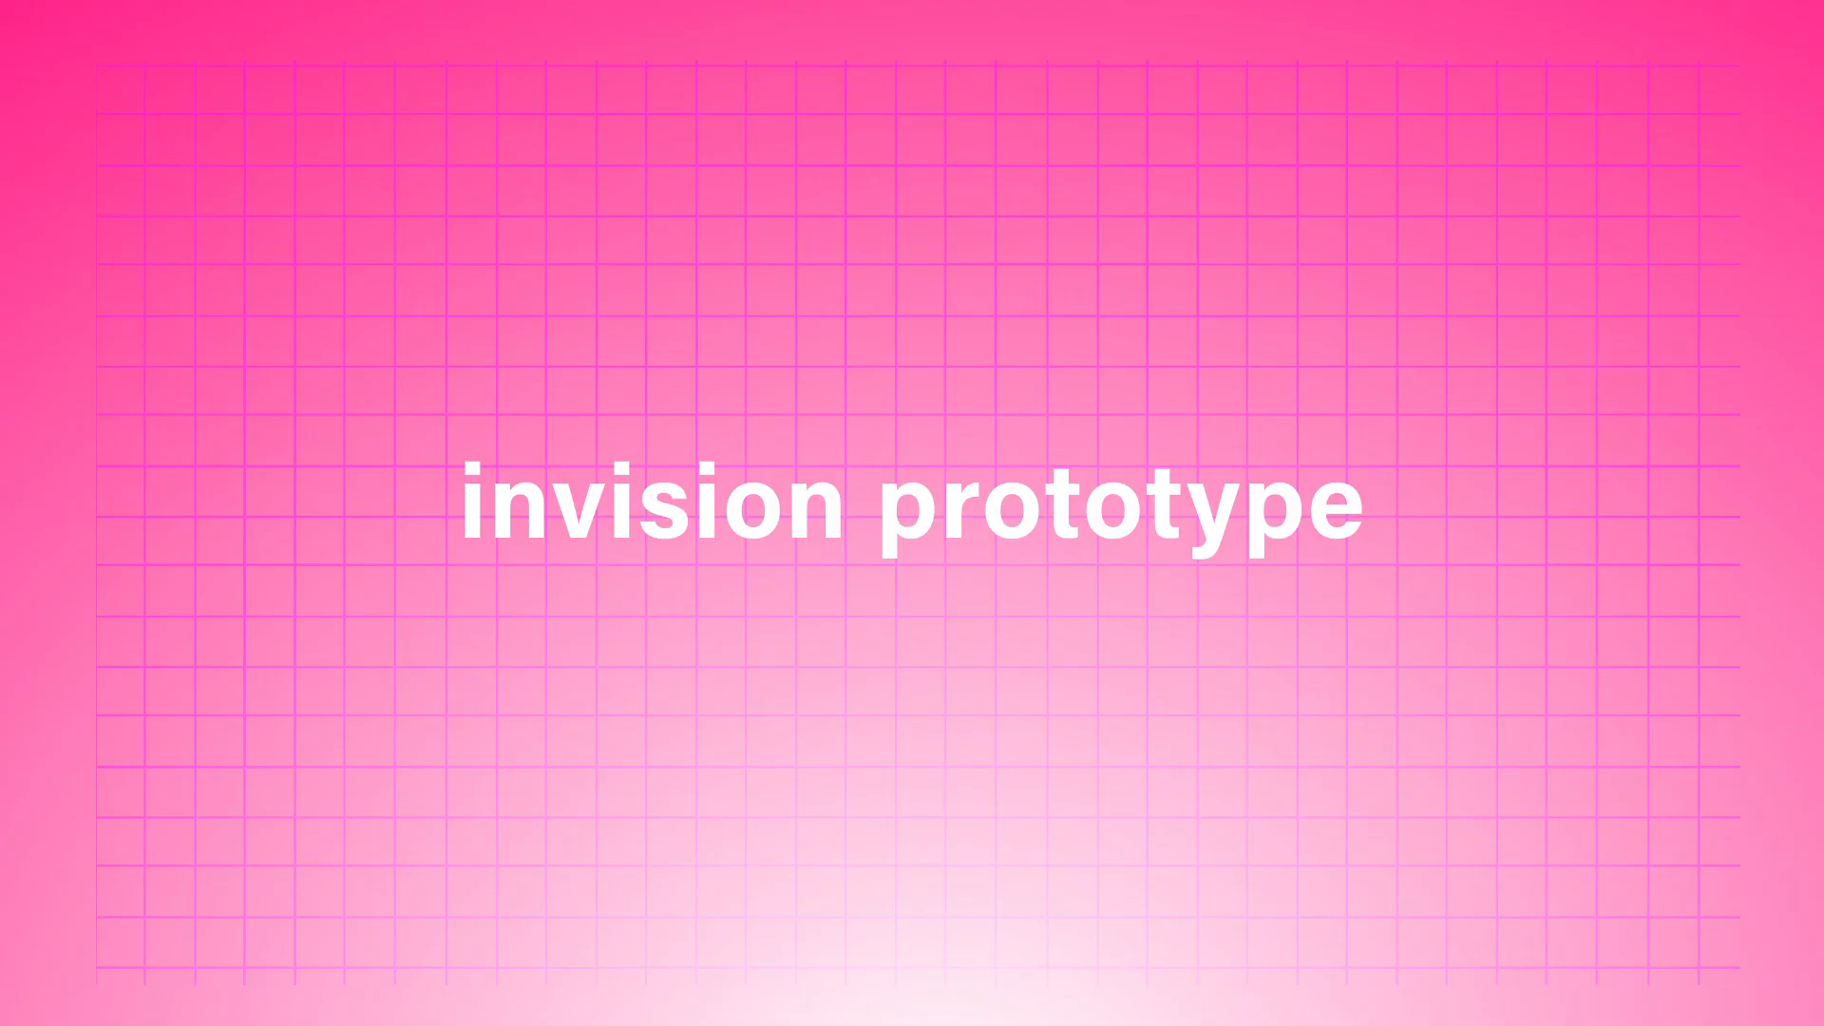